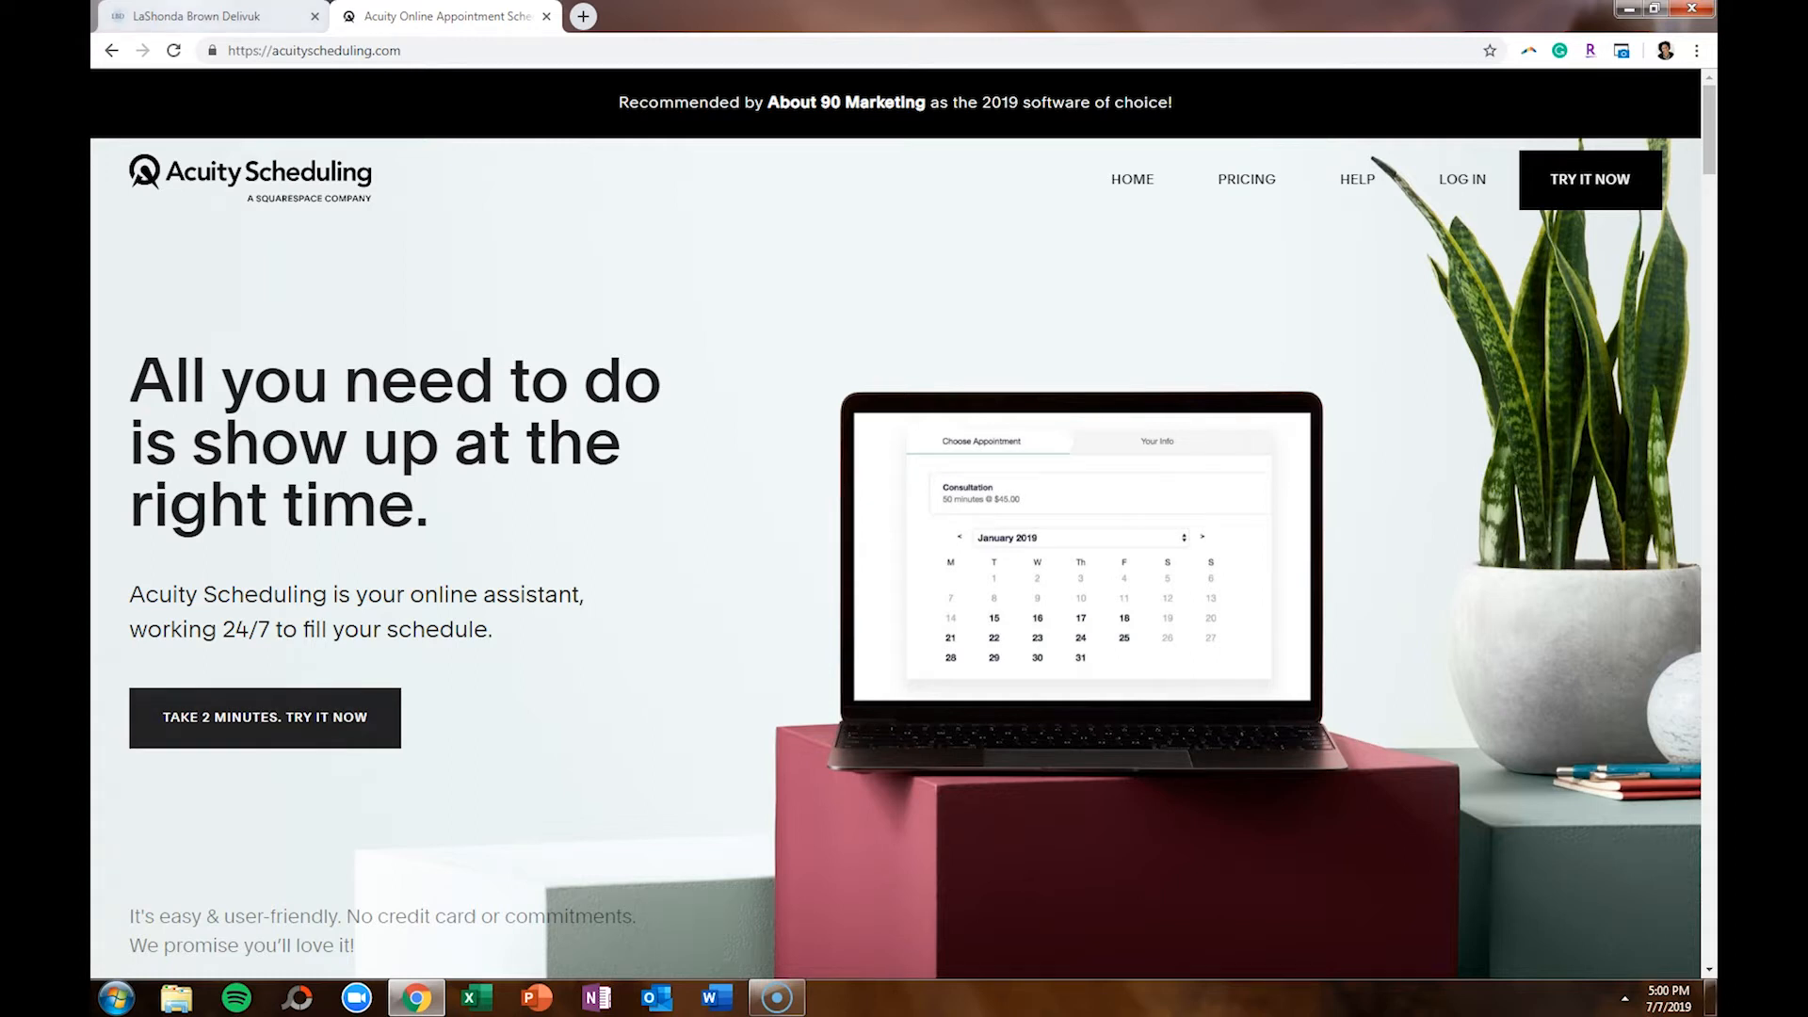
Switch to the eyeforebony personal website tab
click(196, 16)
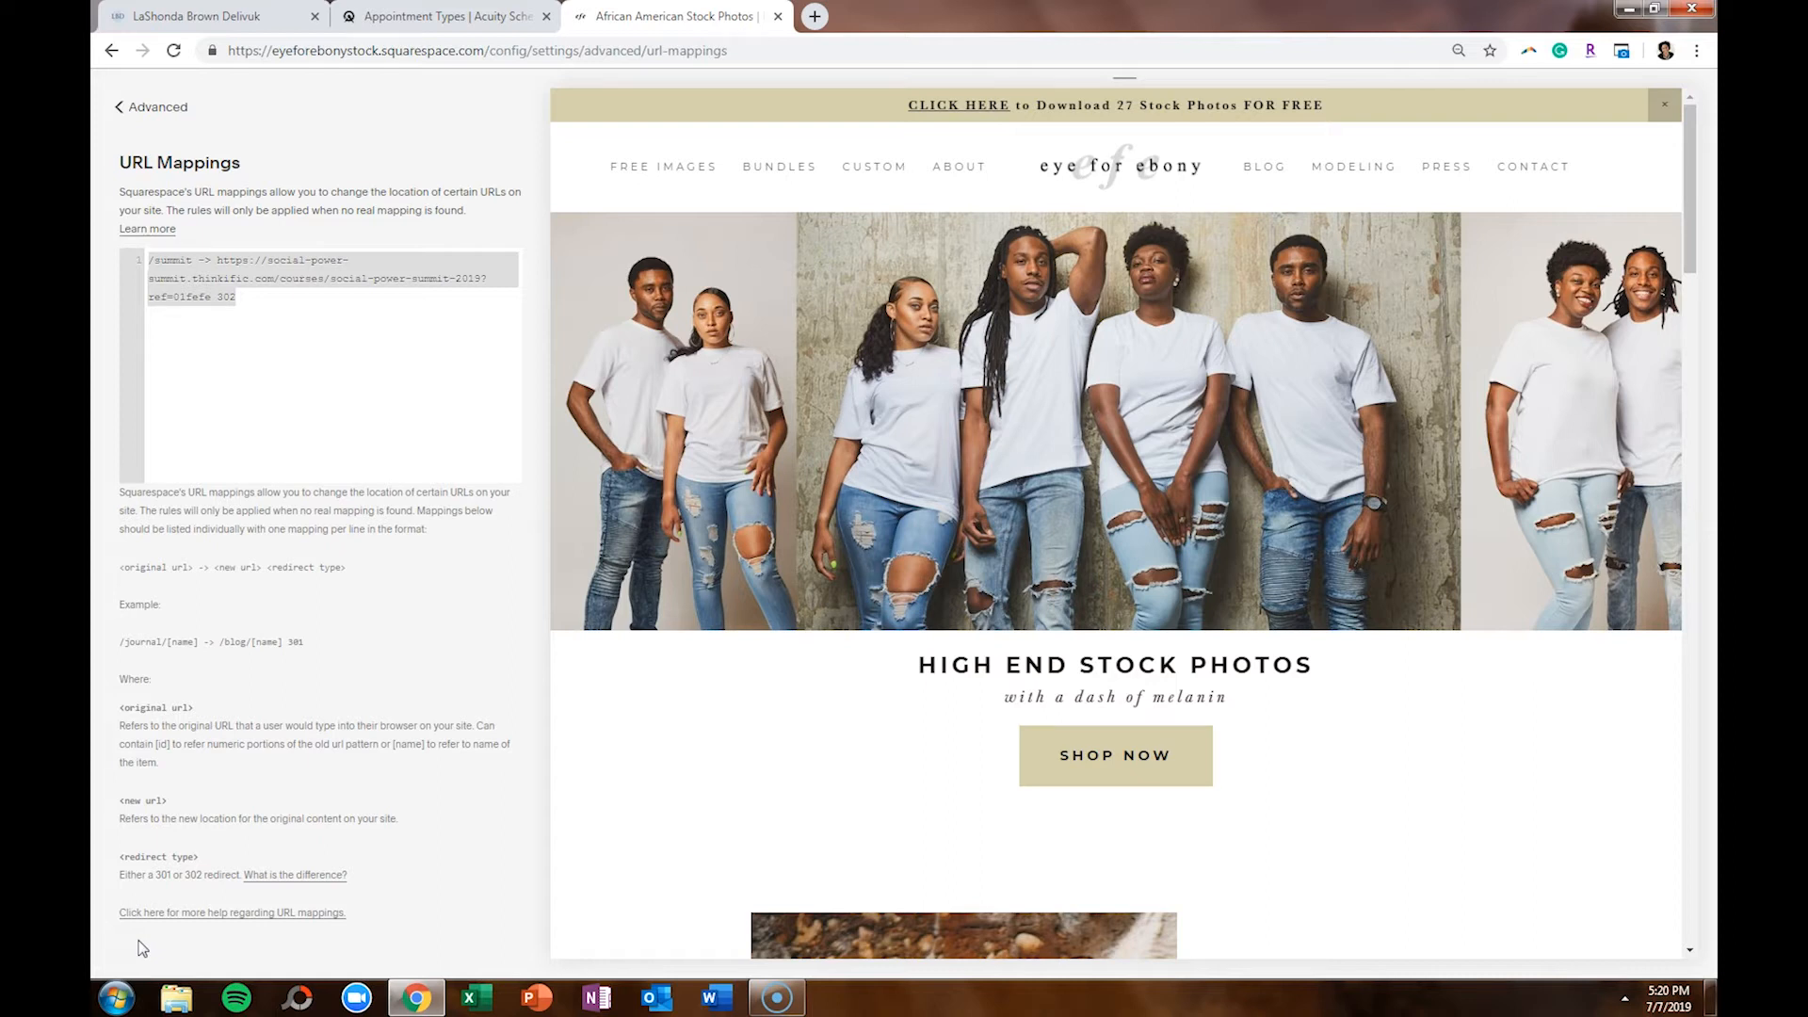
Confirm eyeforebony.com/summit reaches the Social Power Summit page, then go back to Acuity's appointment types
click(813, 15)
text(eyeforebony.com/summit)
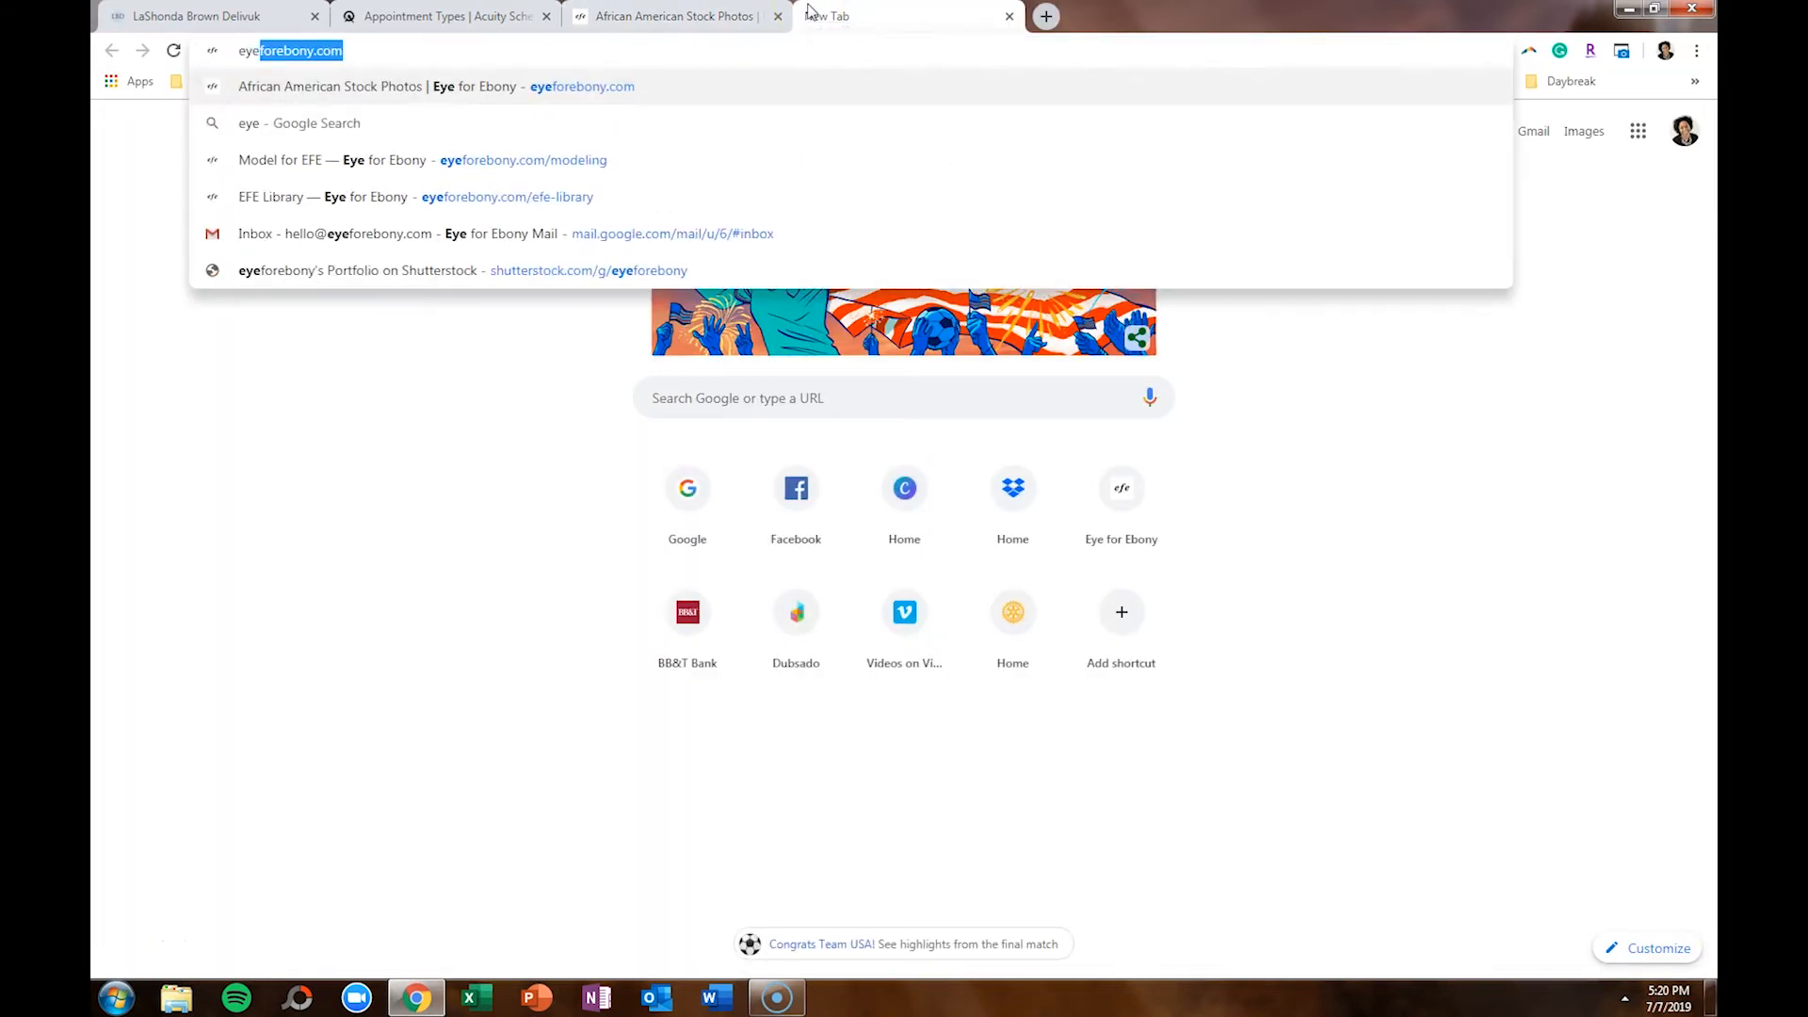
key(Right)
text(/s)
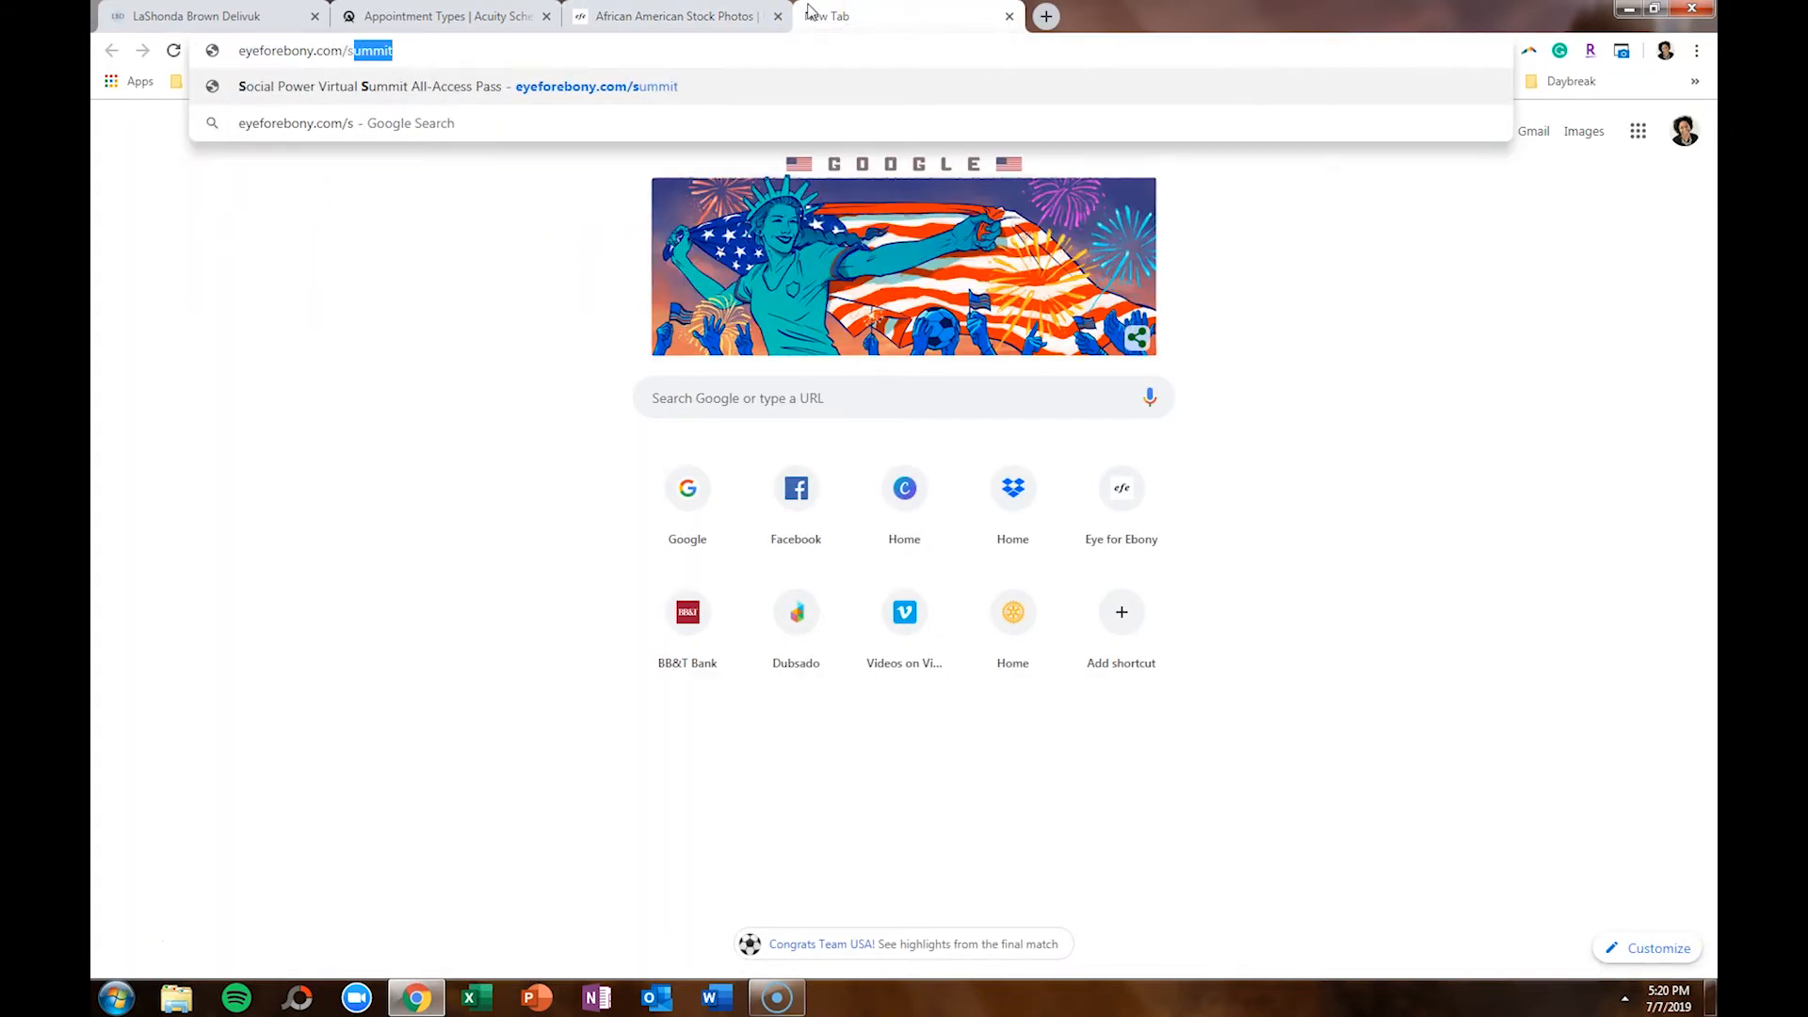
key(Return)
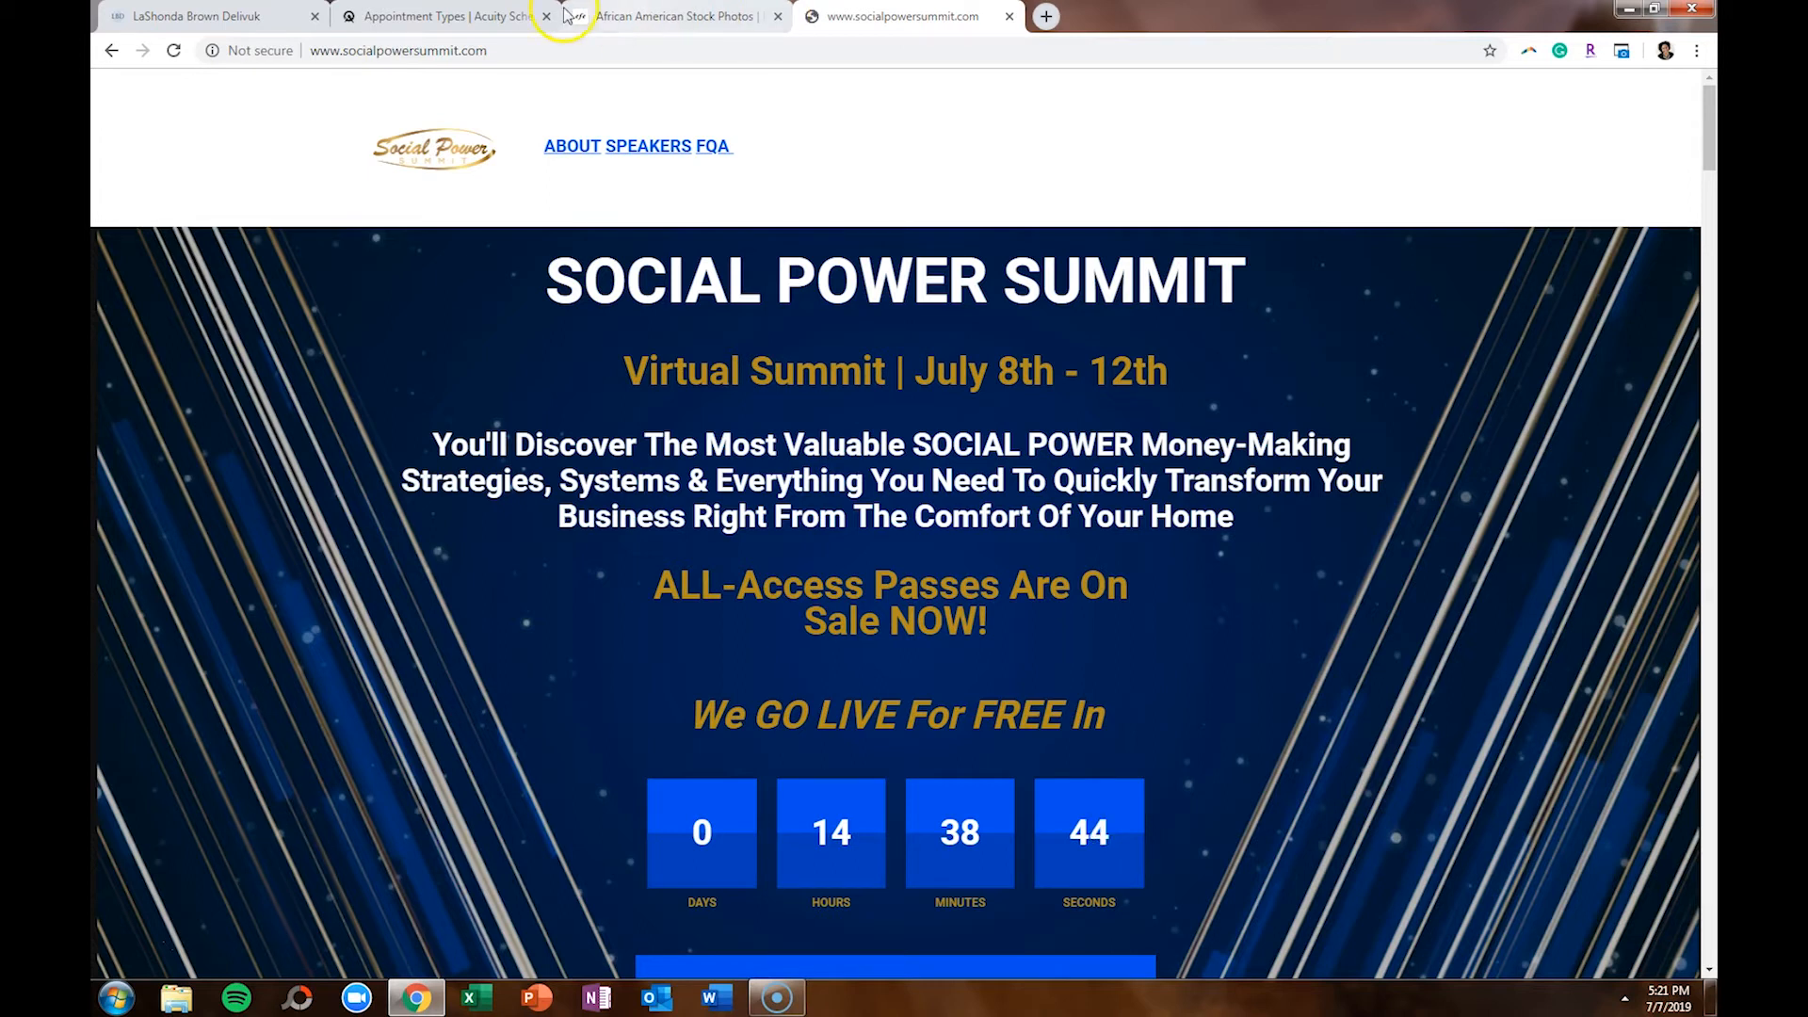
click(442, 16)
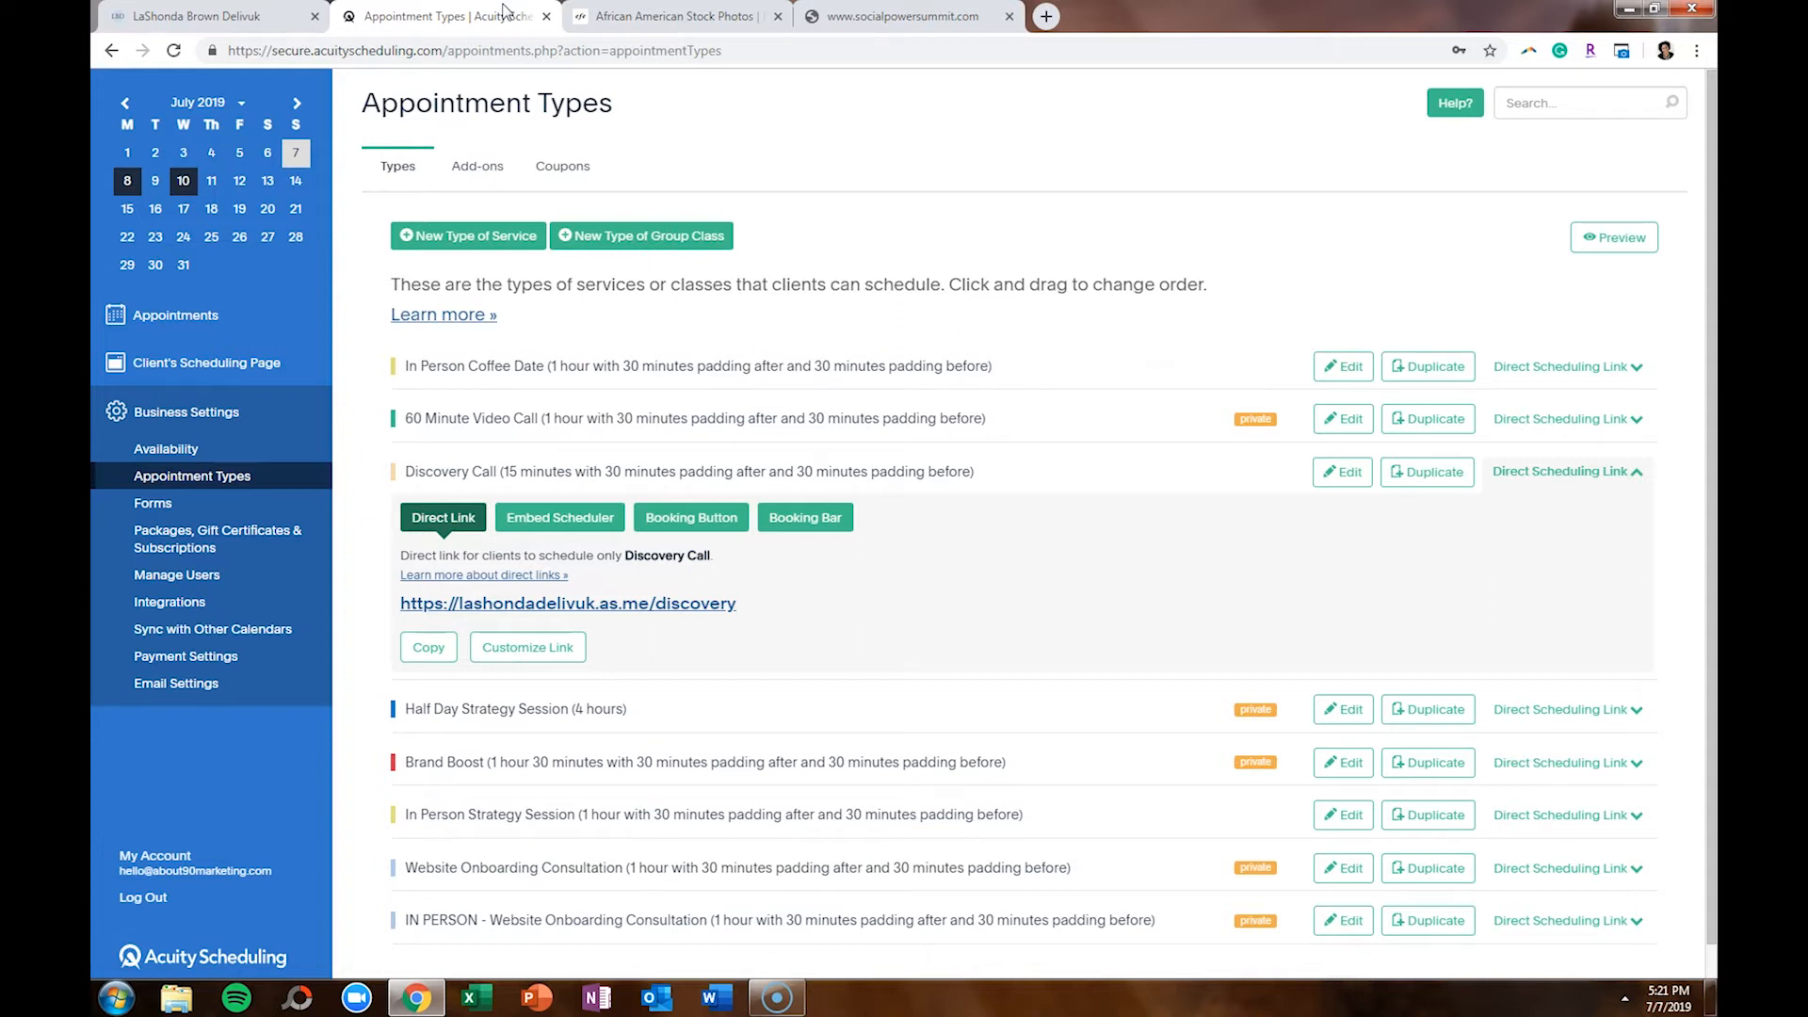
Copy the Discovery Call direct link and open about90marketing.com's Squarespace admin
click(434, 653)
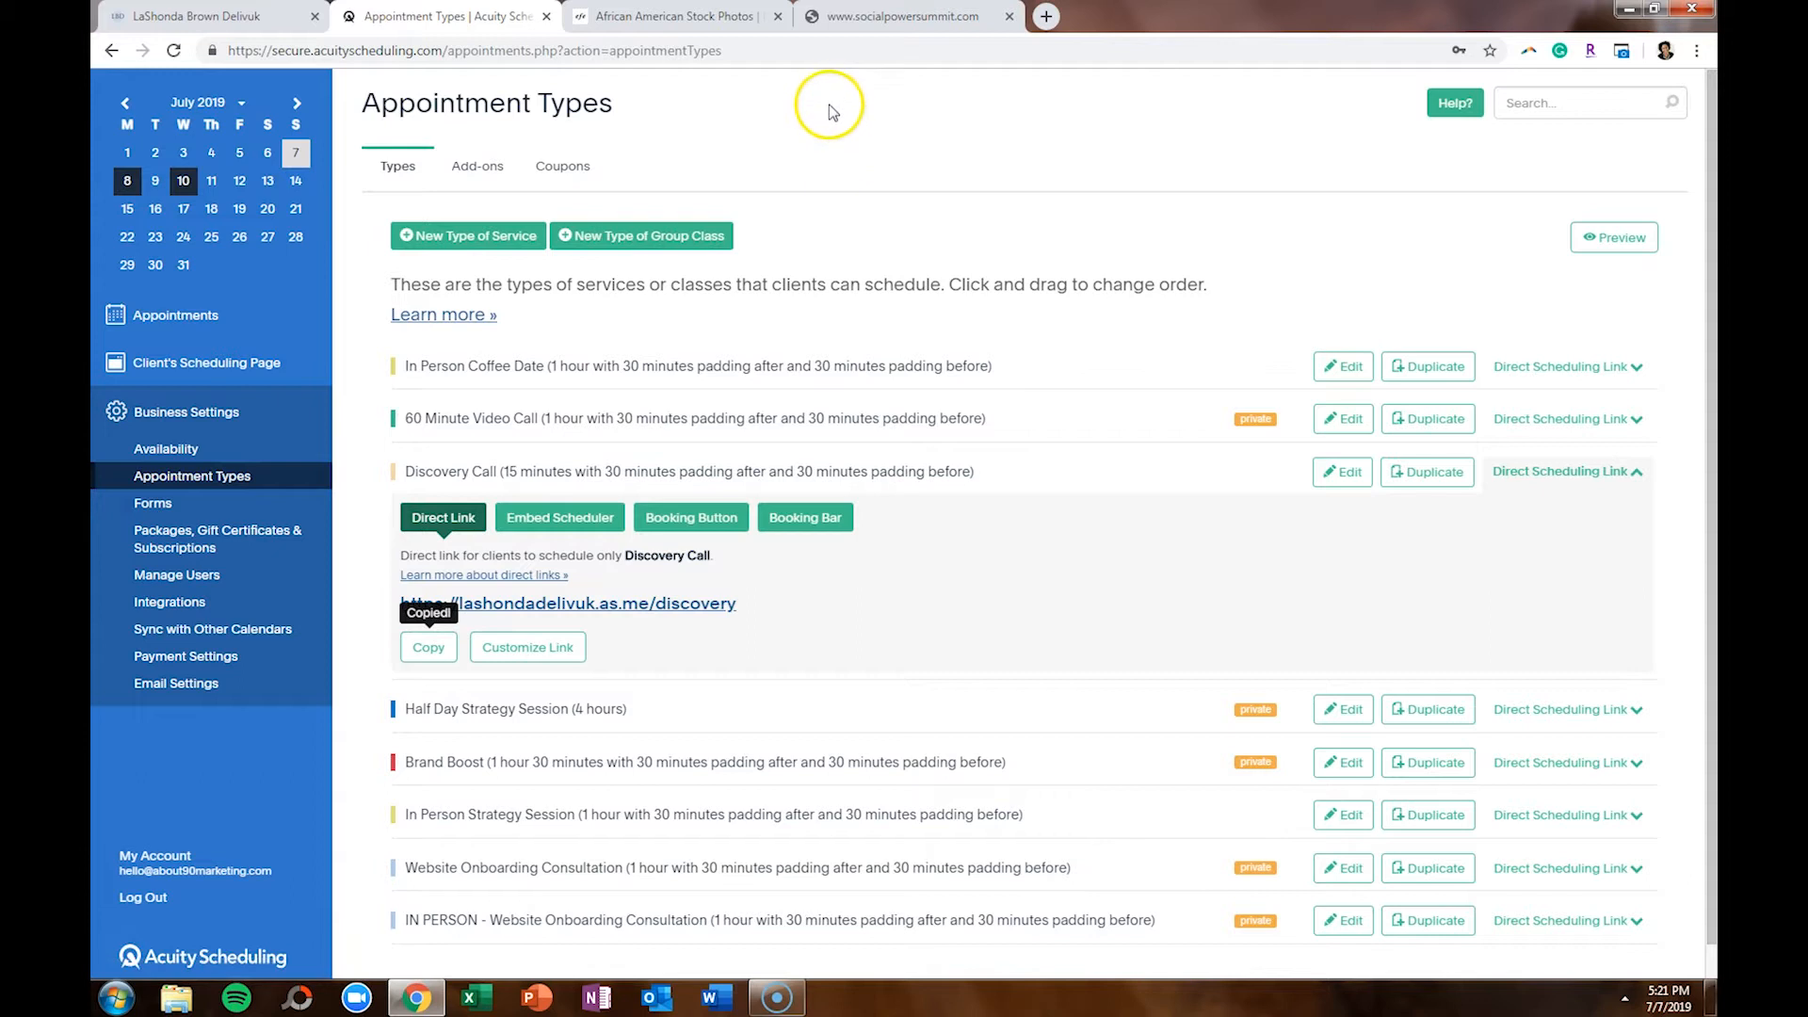
click(1045, 15)
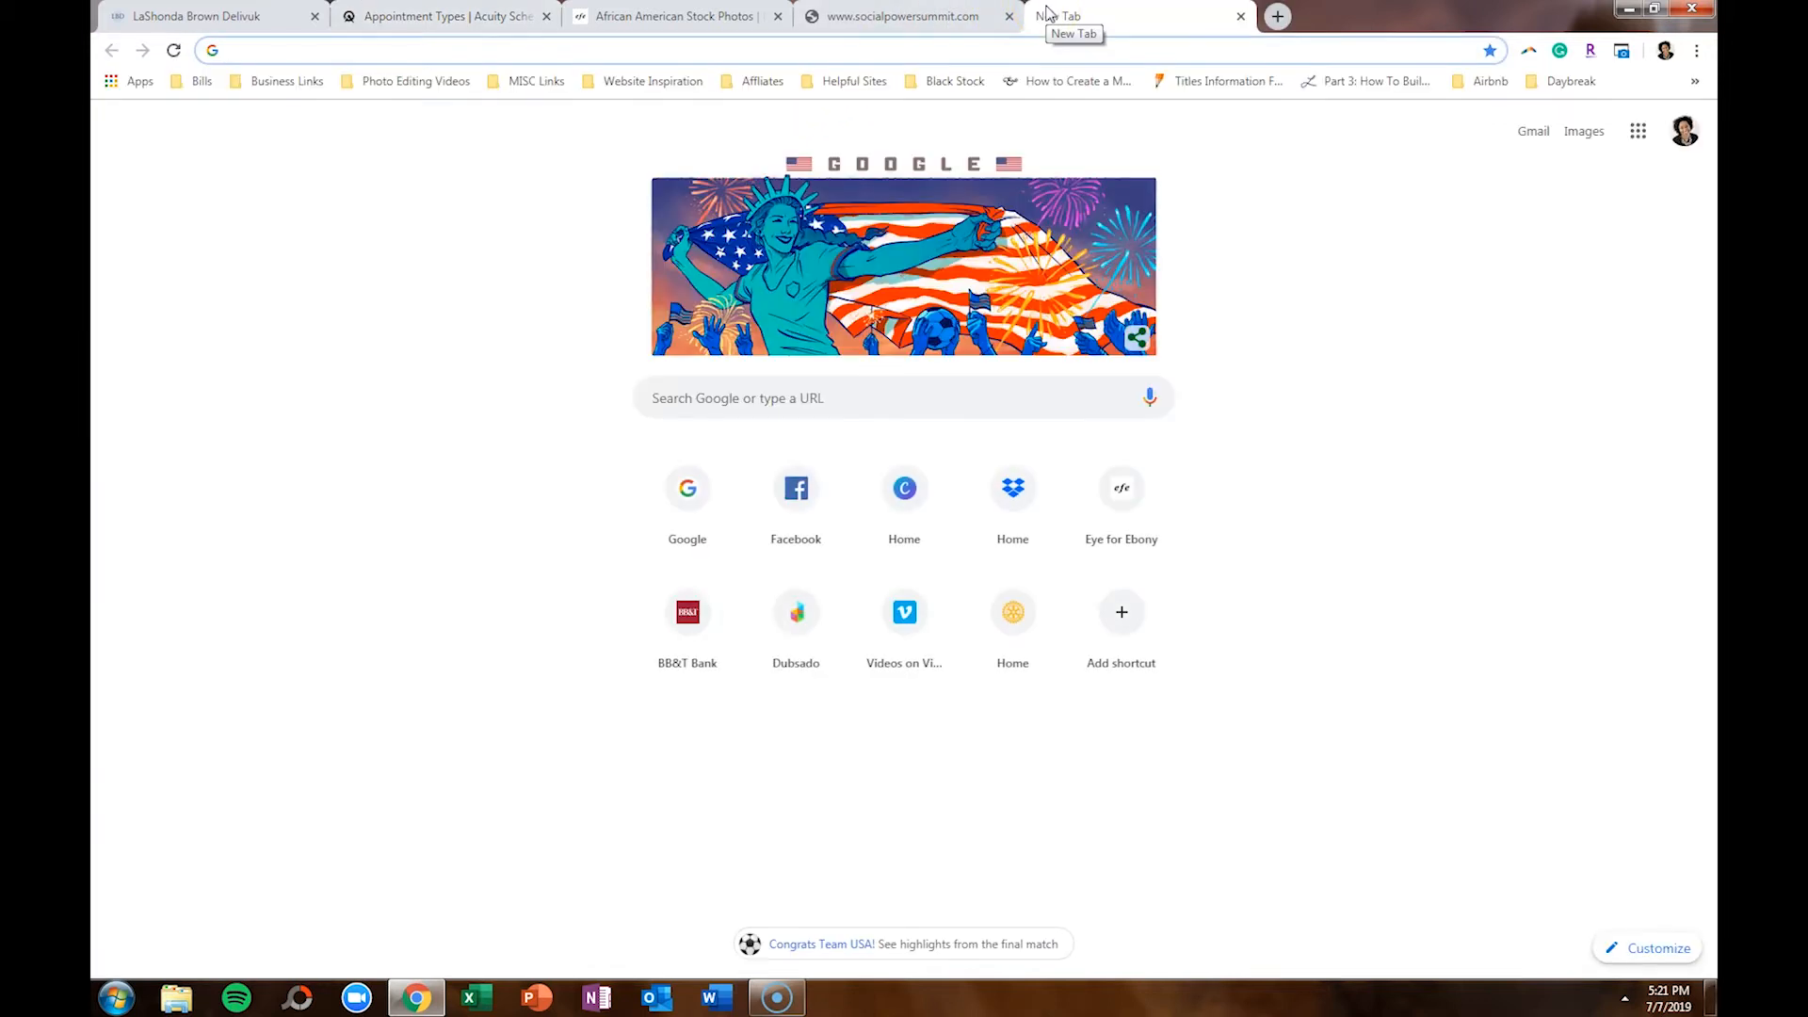
text(ab)
key(Right)
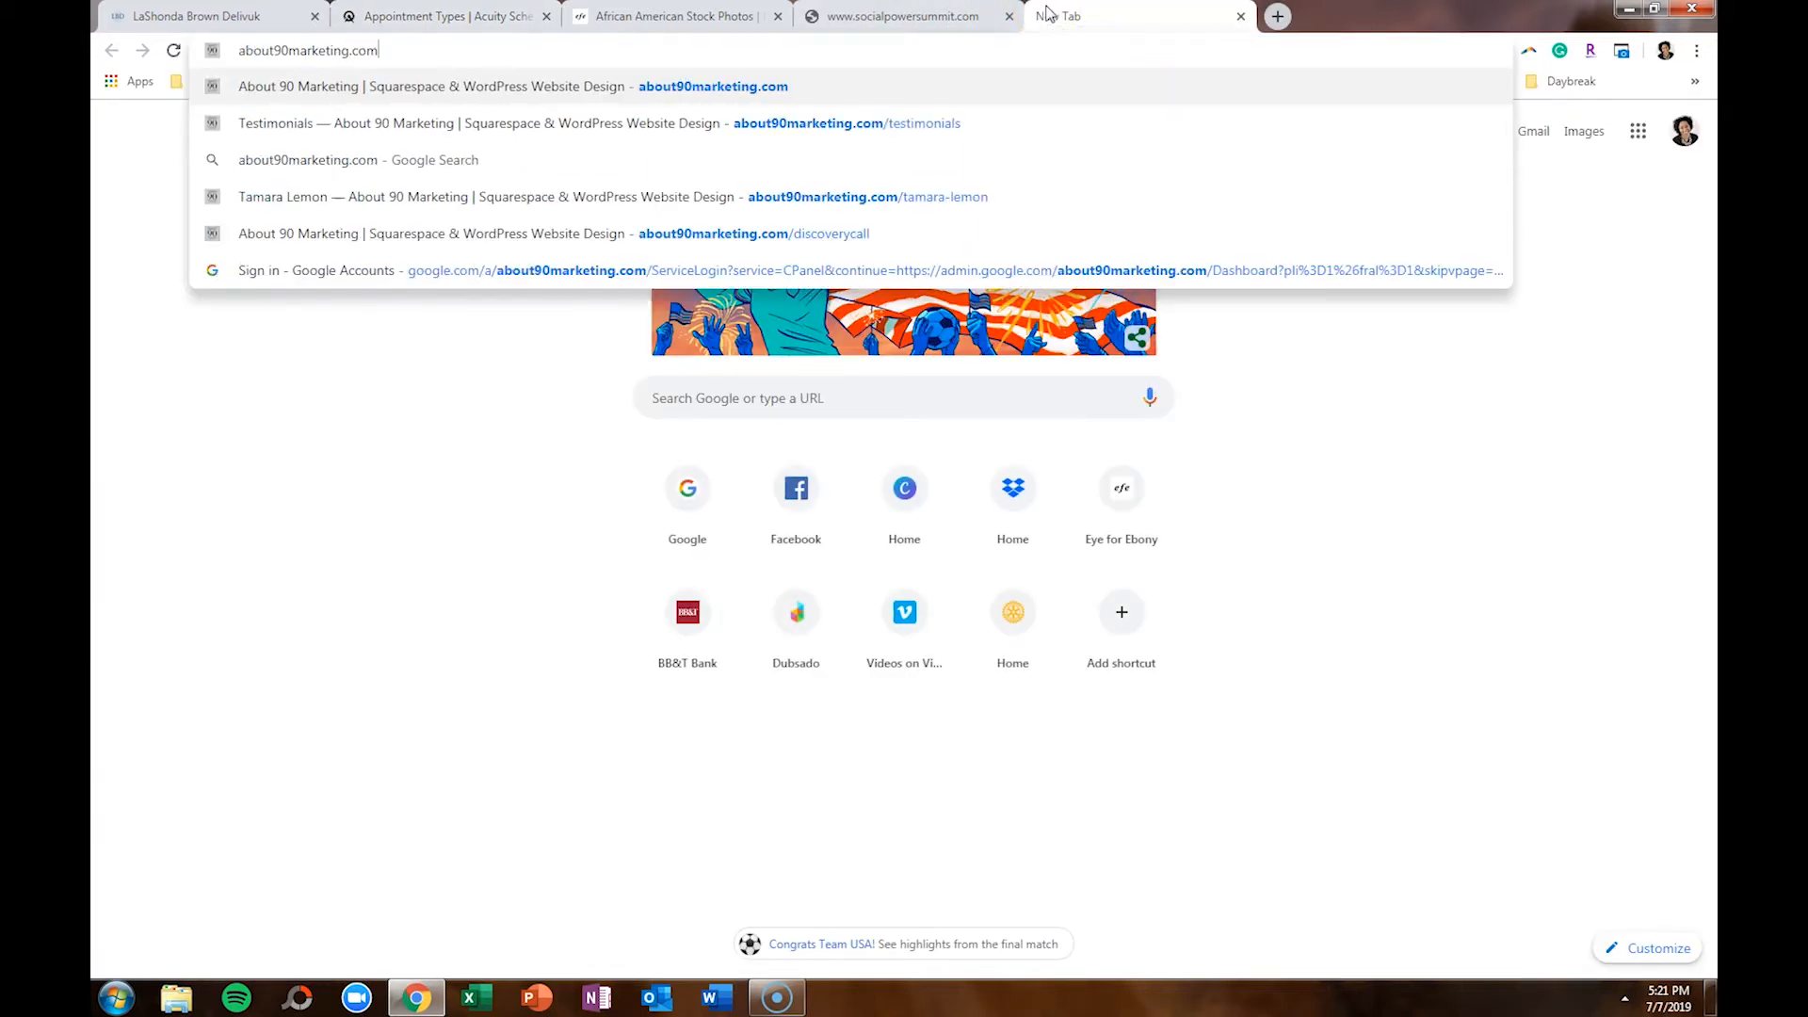
key(Return)
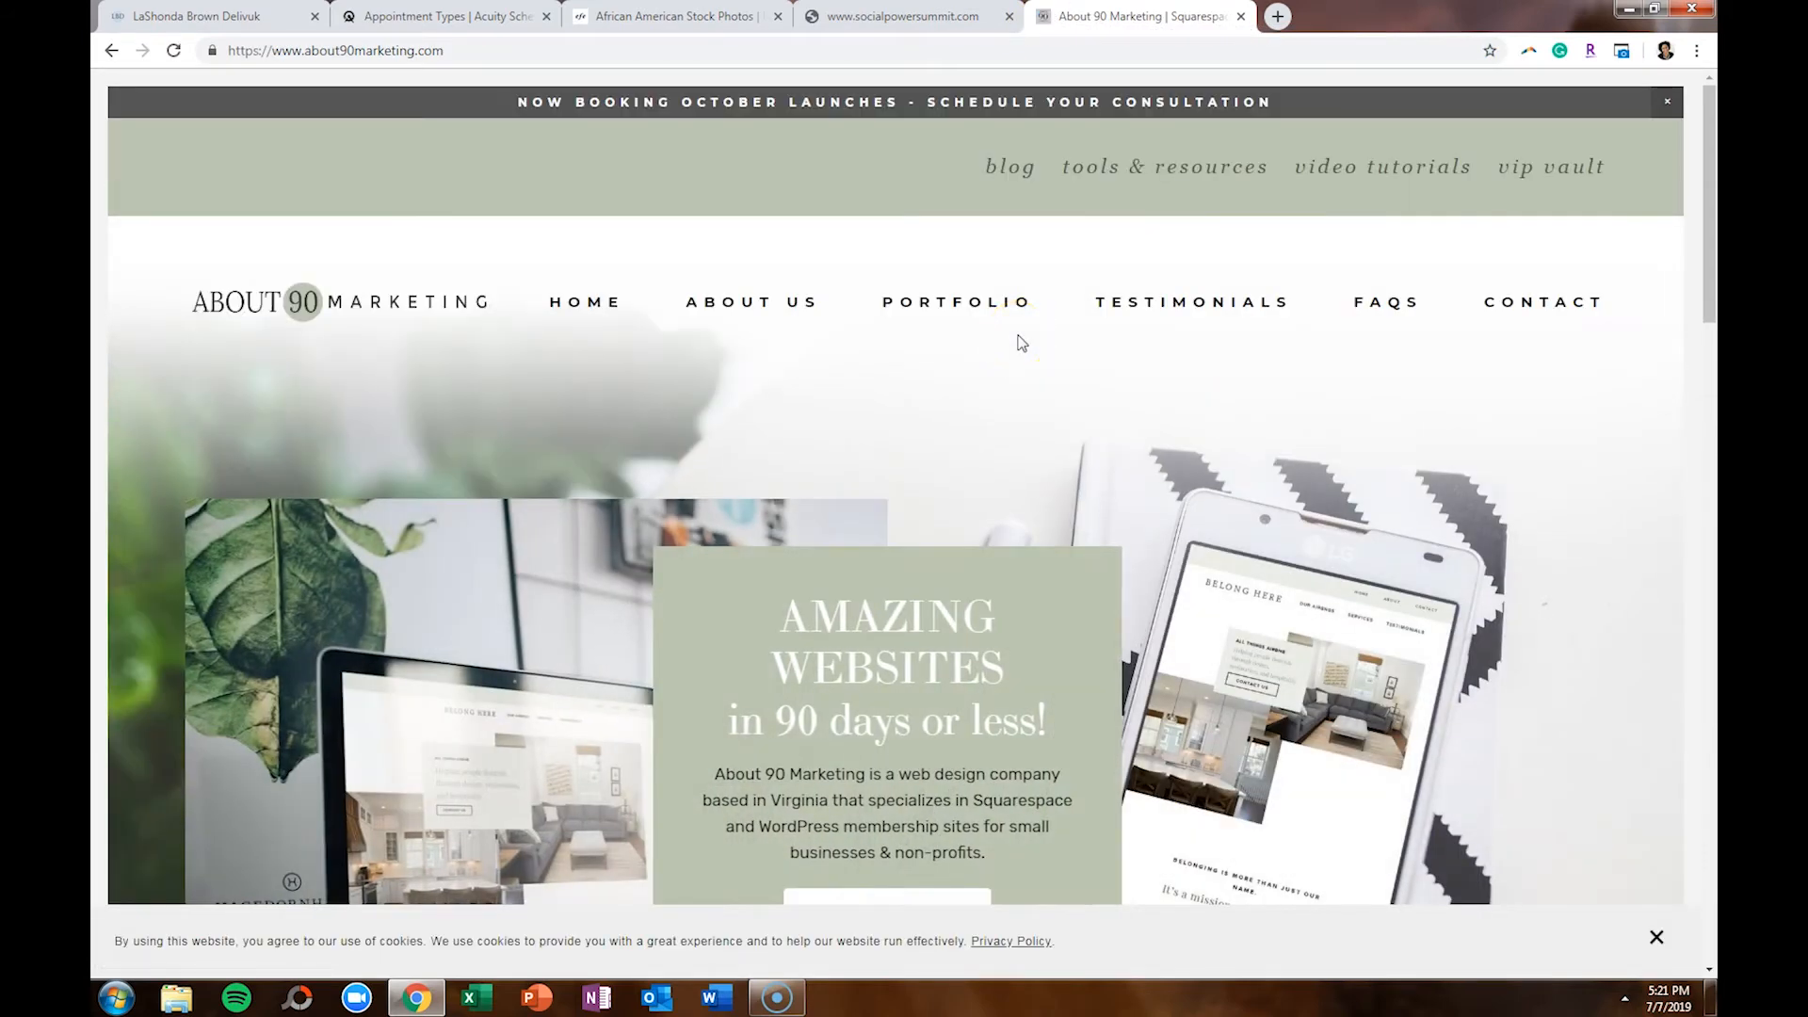
key(Escape)
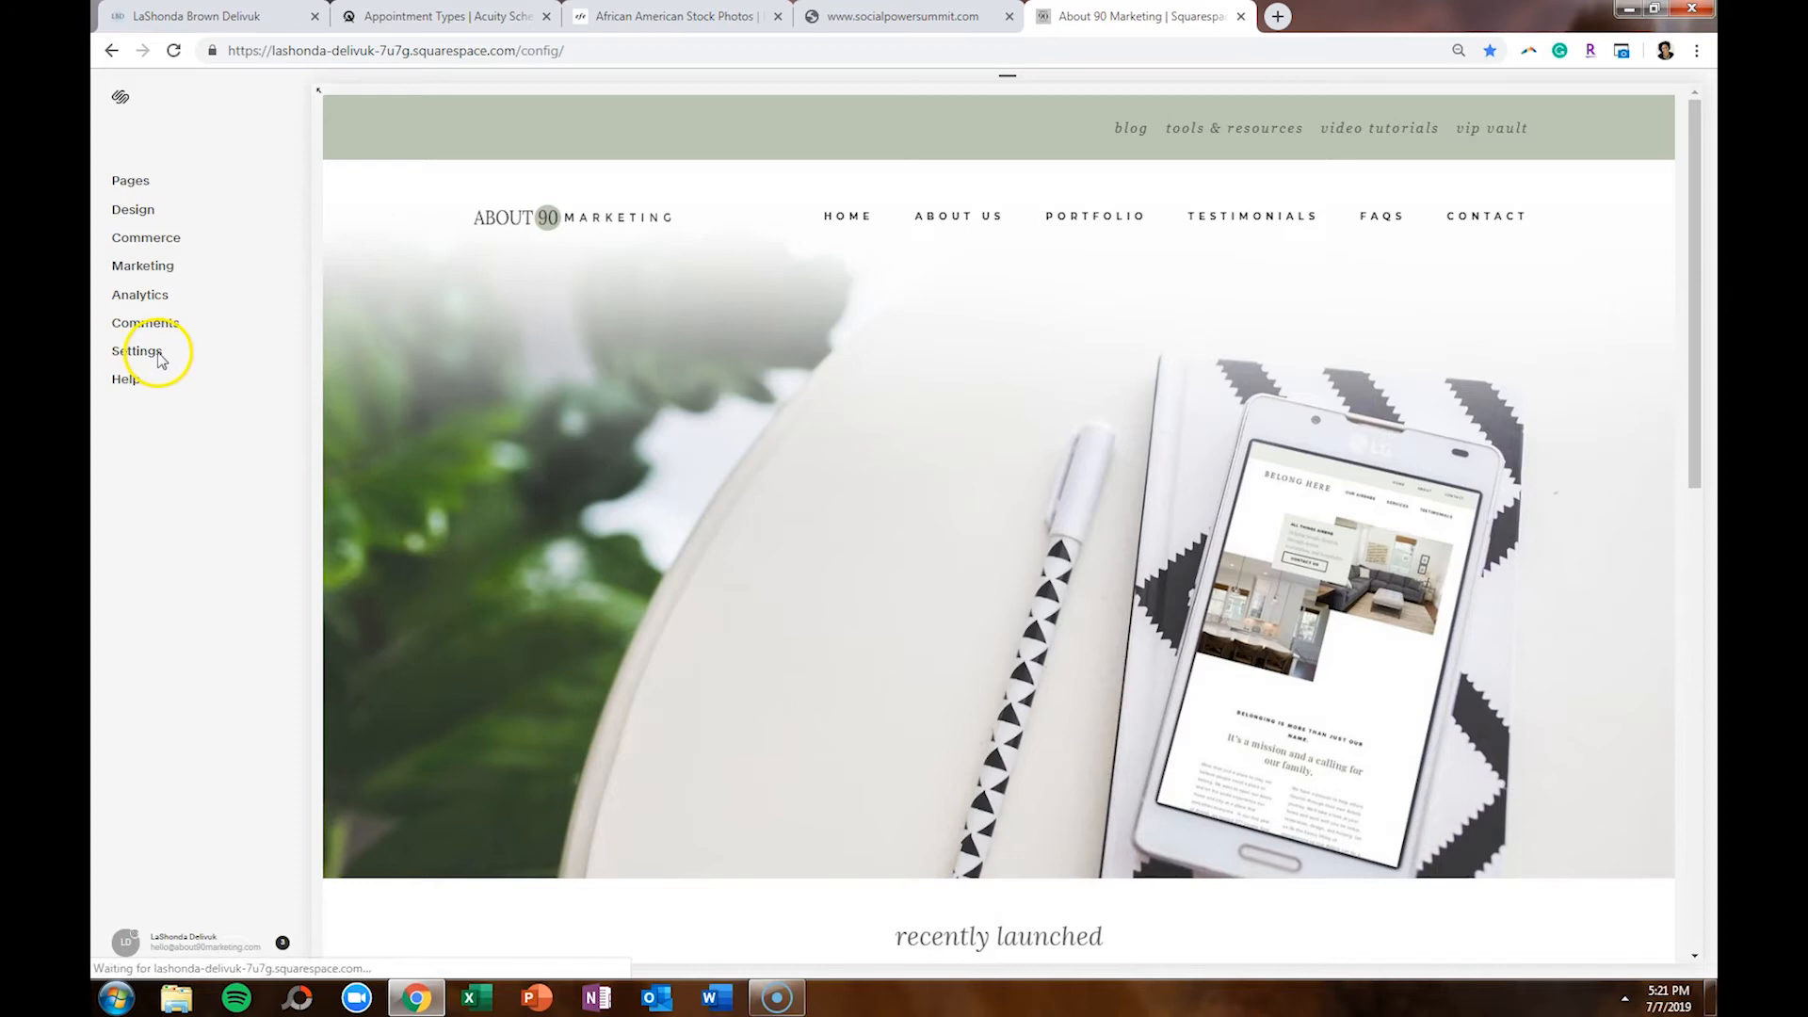
Open the About 90 Marketing site's Settings > Advanced > URL Mappings
click(157, 362)
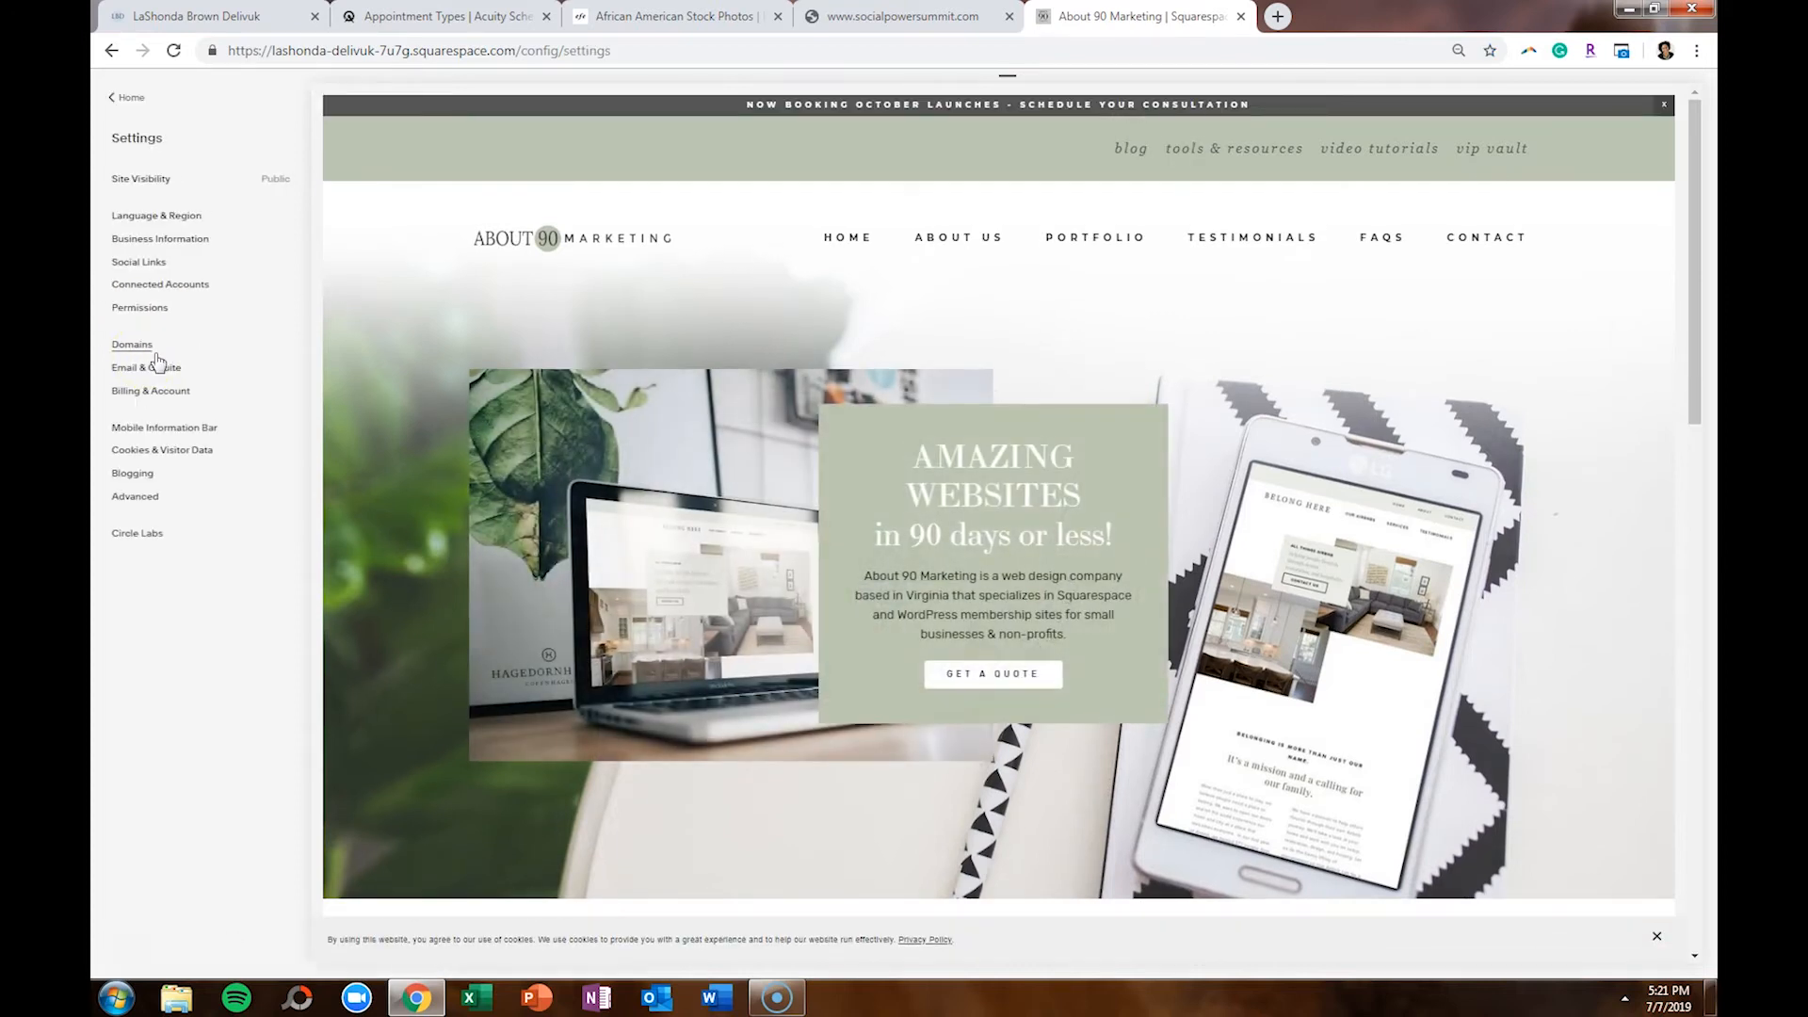
click(140, 497)
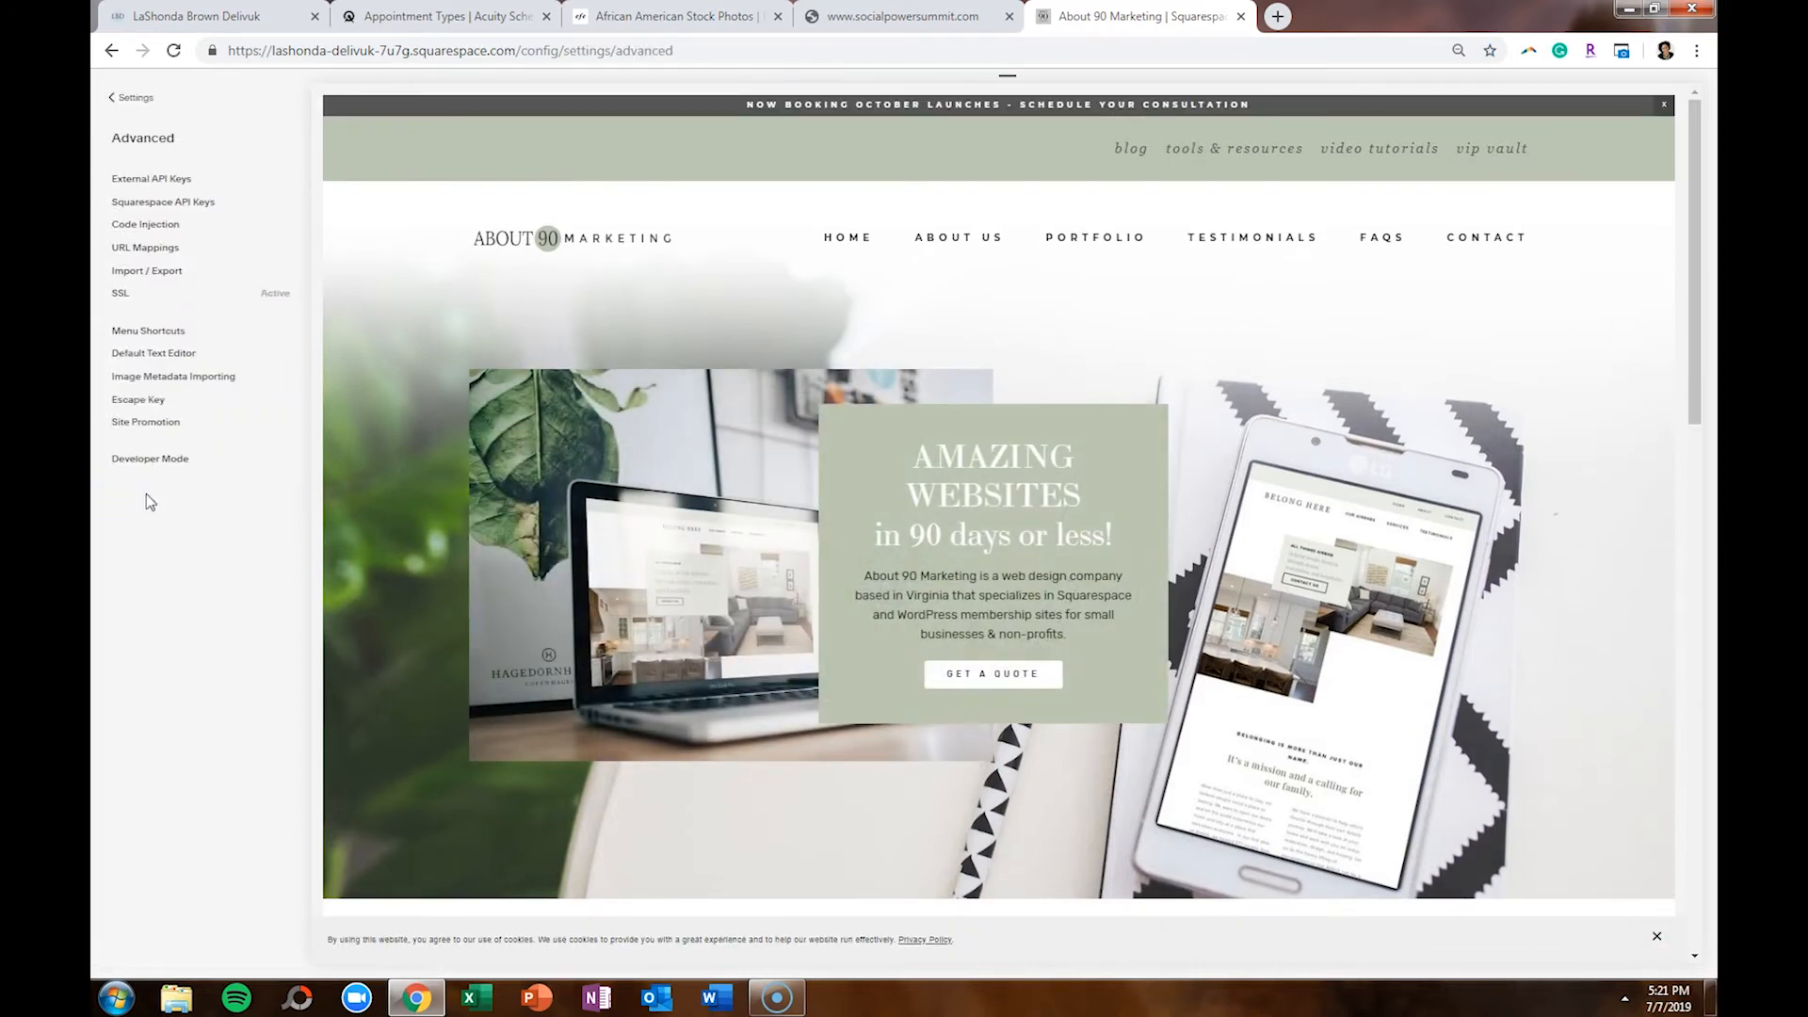
click(167, 248)
Paste the Discovery Call booking link into the mappings box below an empty first line
click(171, 324)
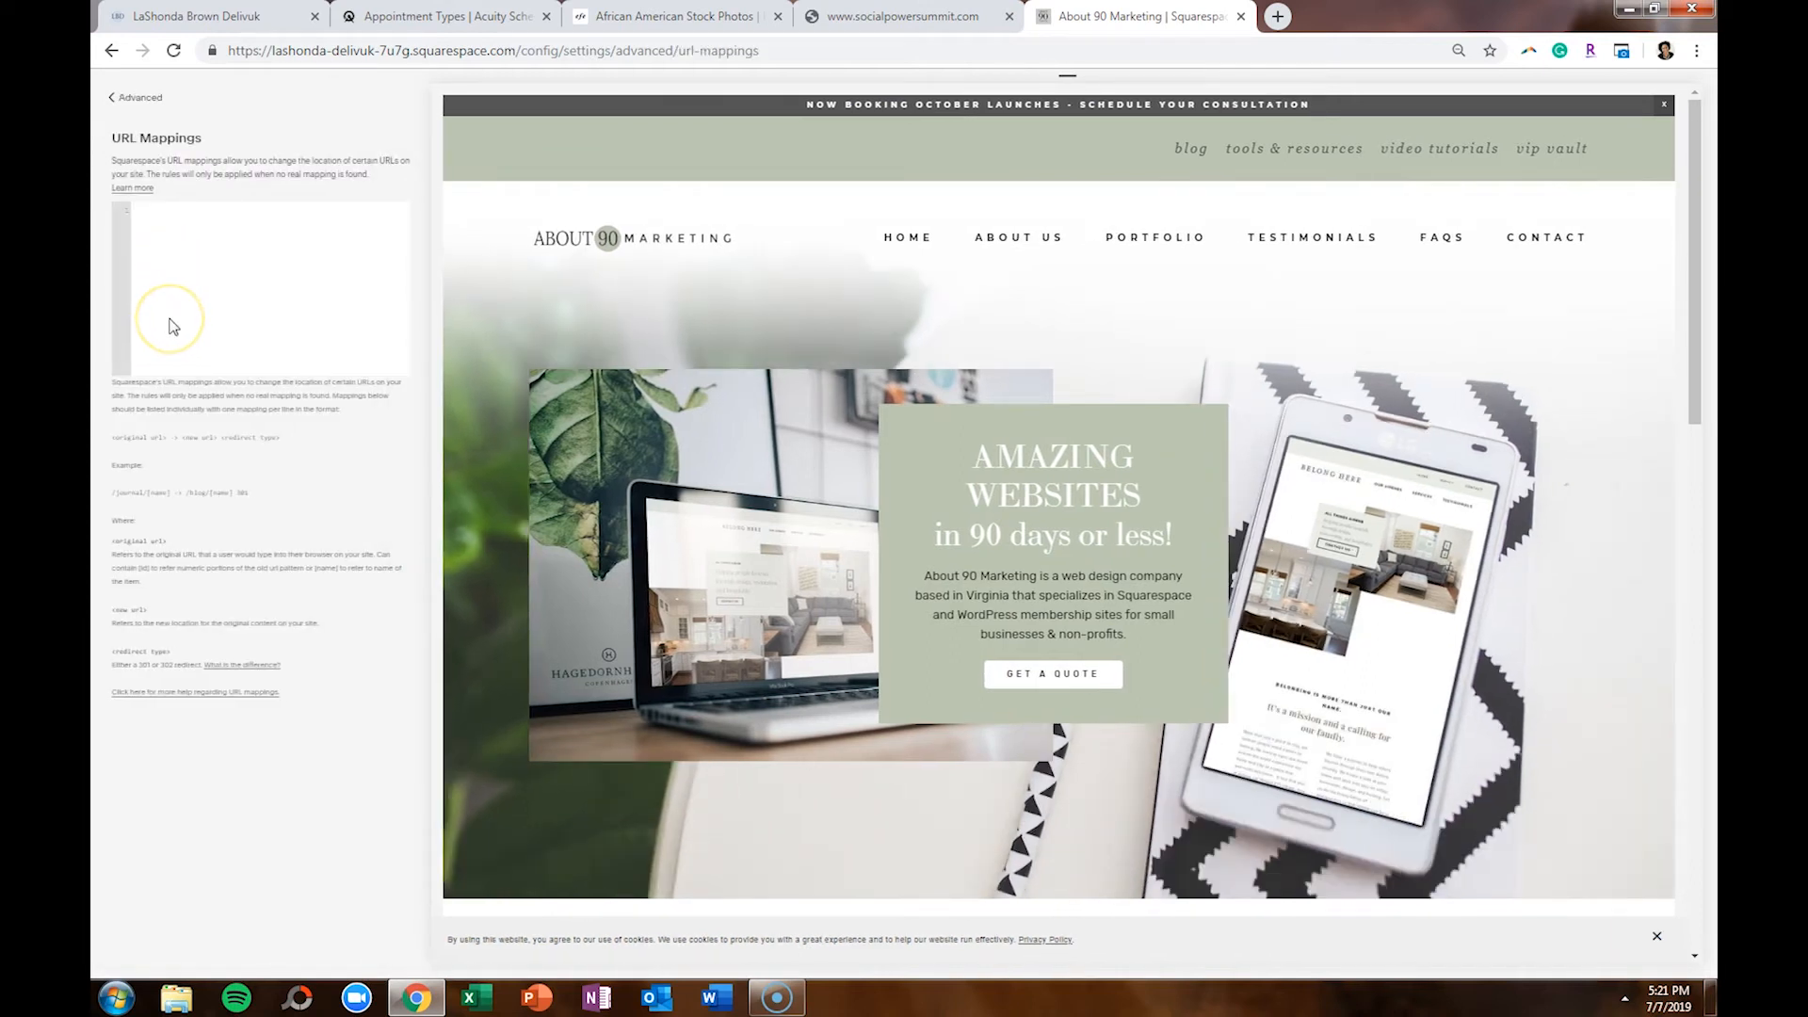
key(ctrl+v)
key(BackSpace)
key(Return)
key(Return)
key(Return)
click(148, 213)
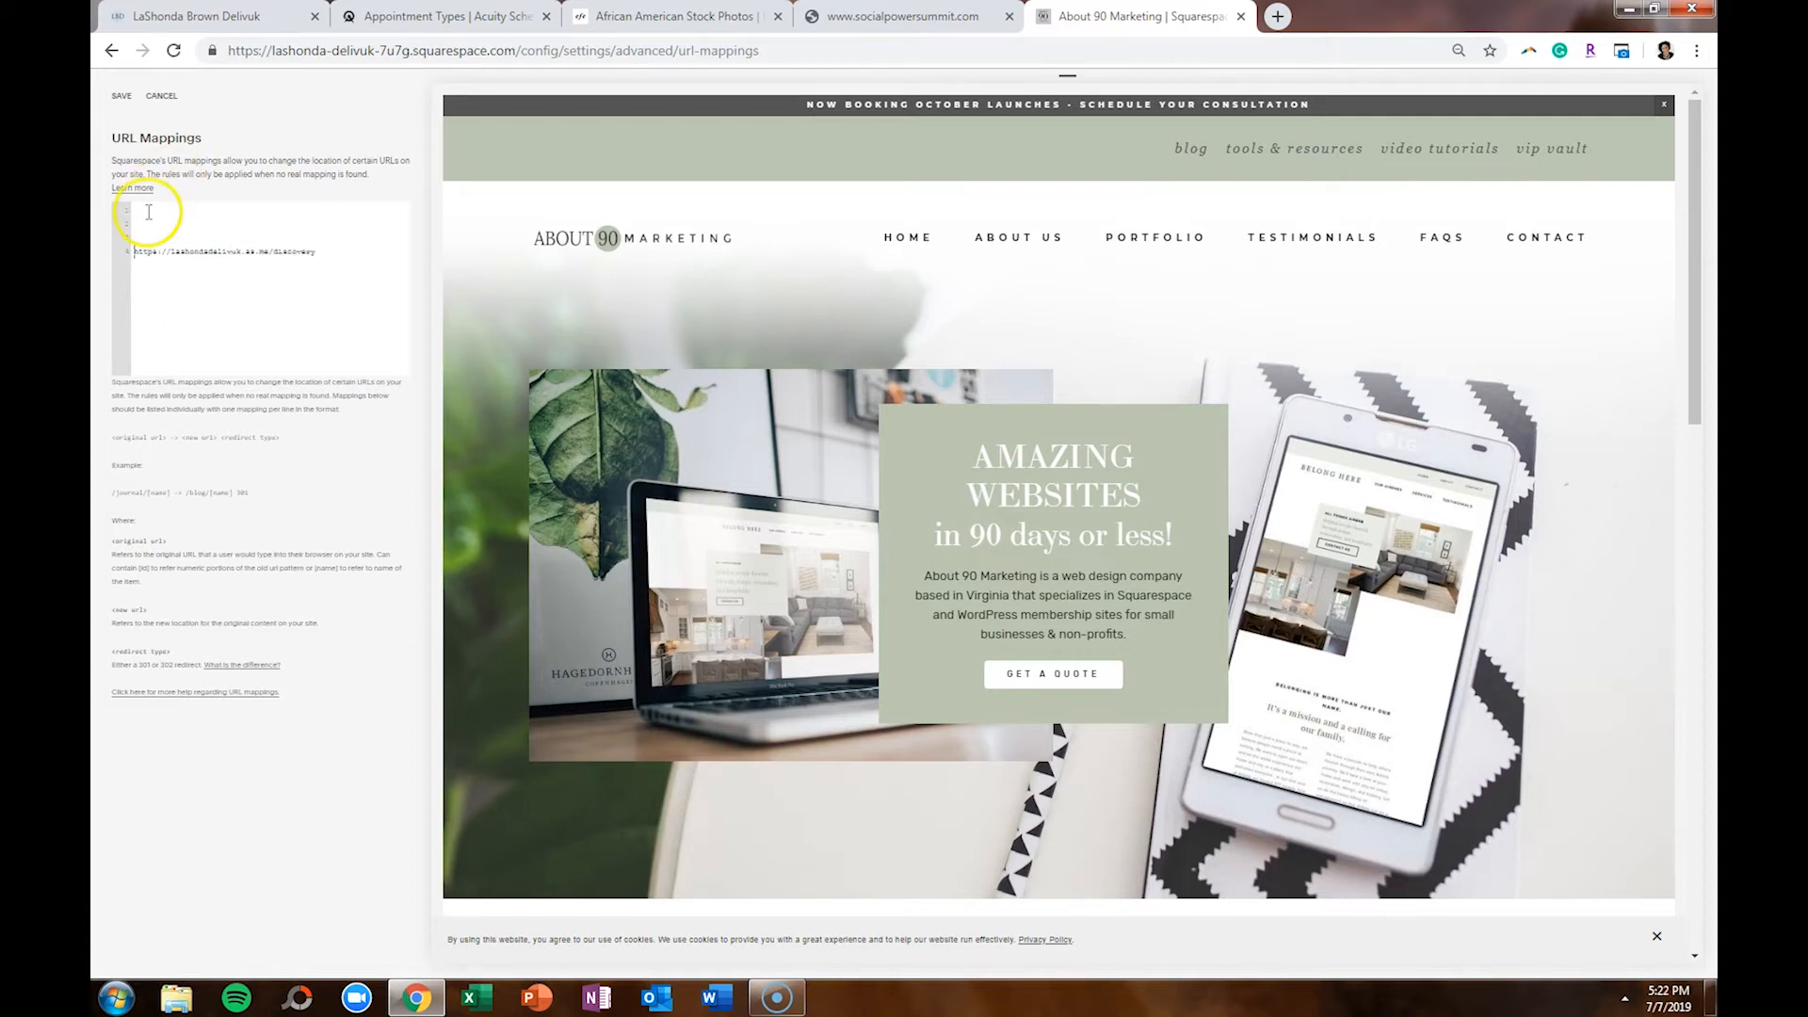
click(605, 16)
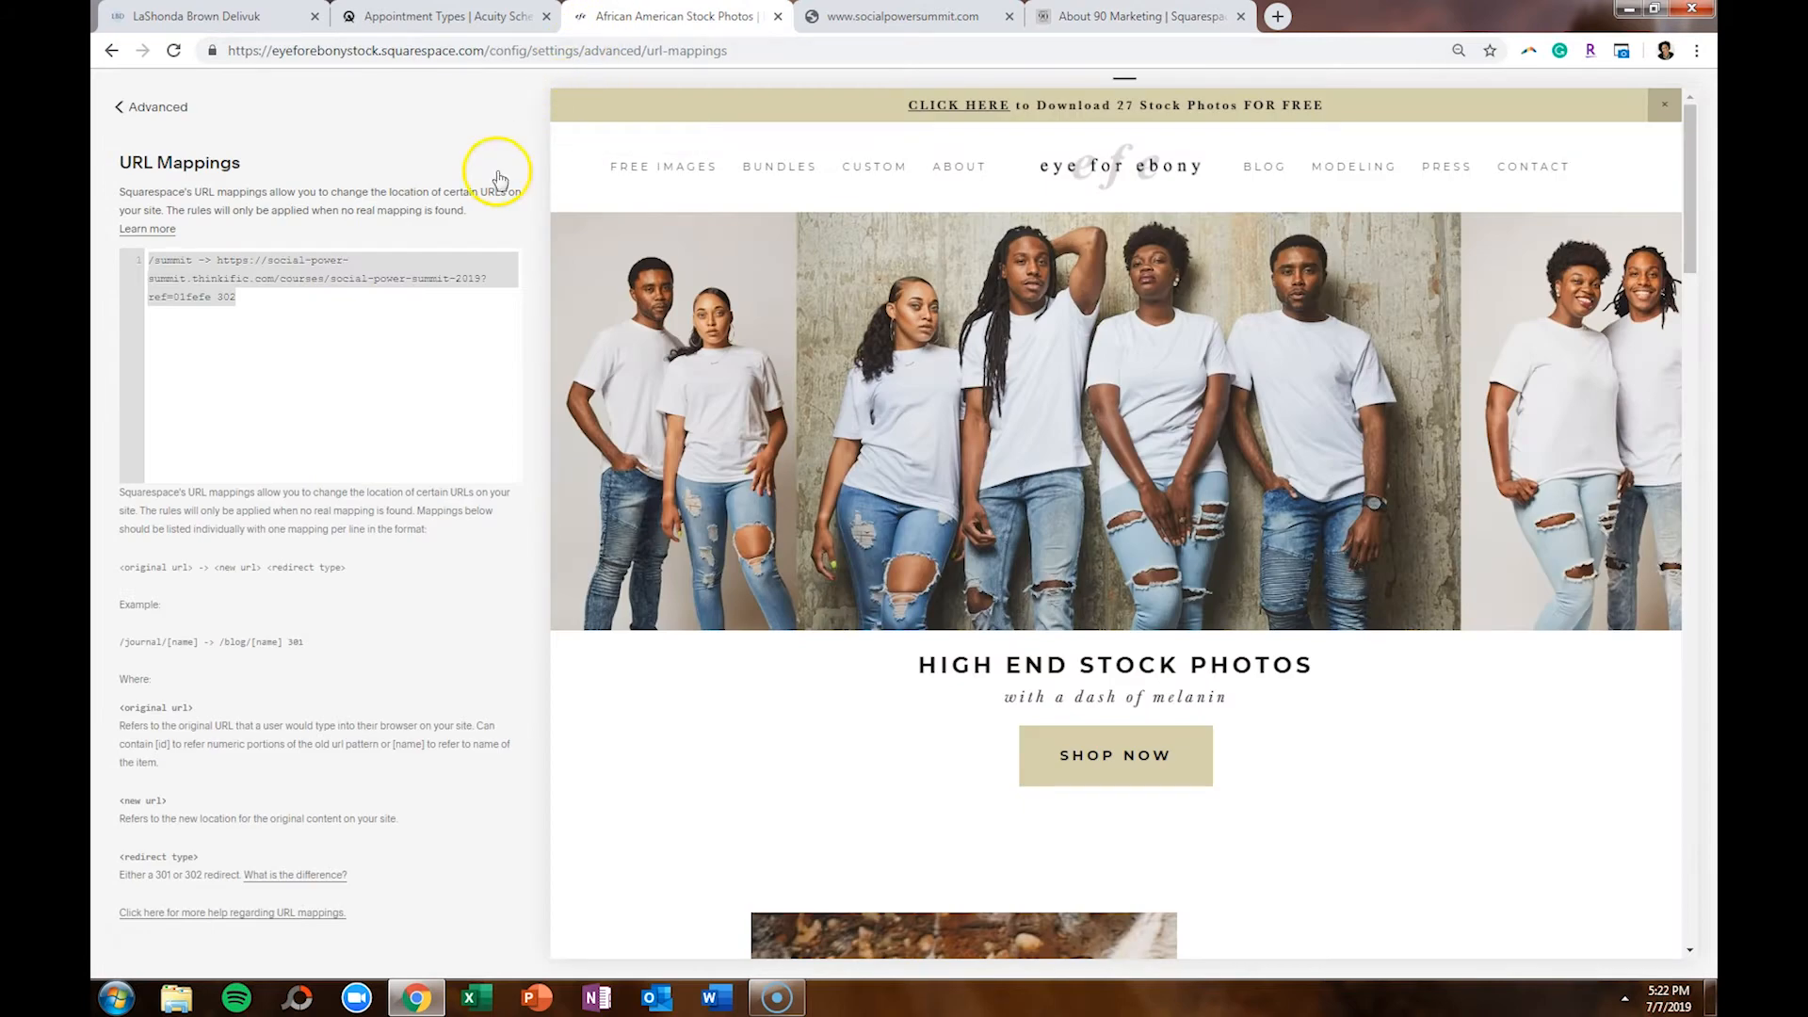
Reuse the copied /summit mapping as a template, changing its path to /discoverycall
click(468, 271)
click(1139, 16)
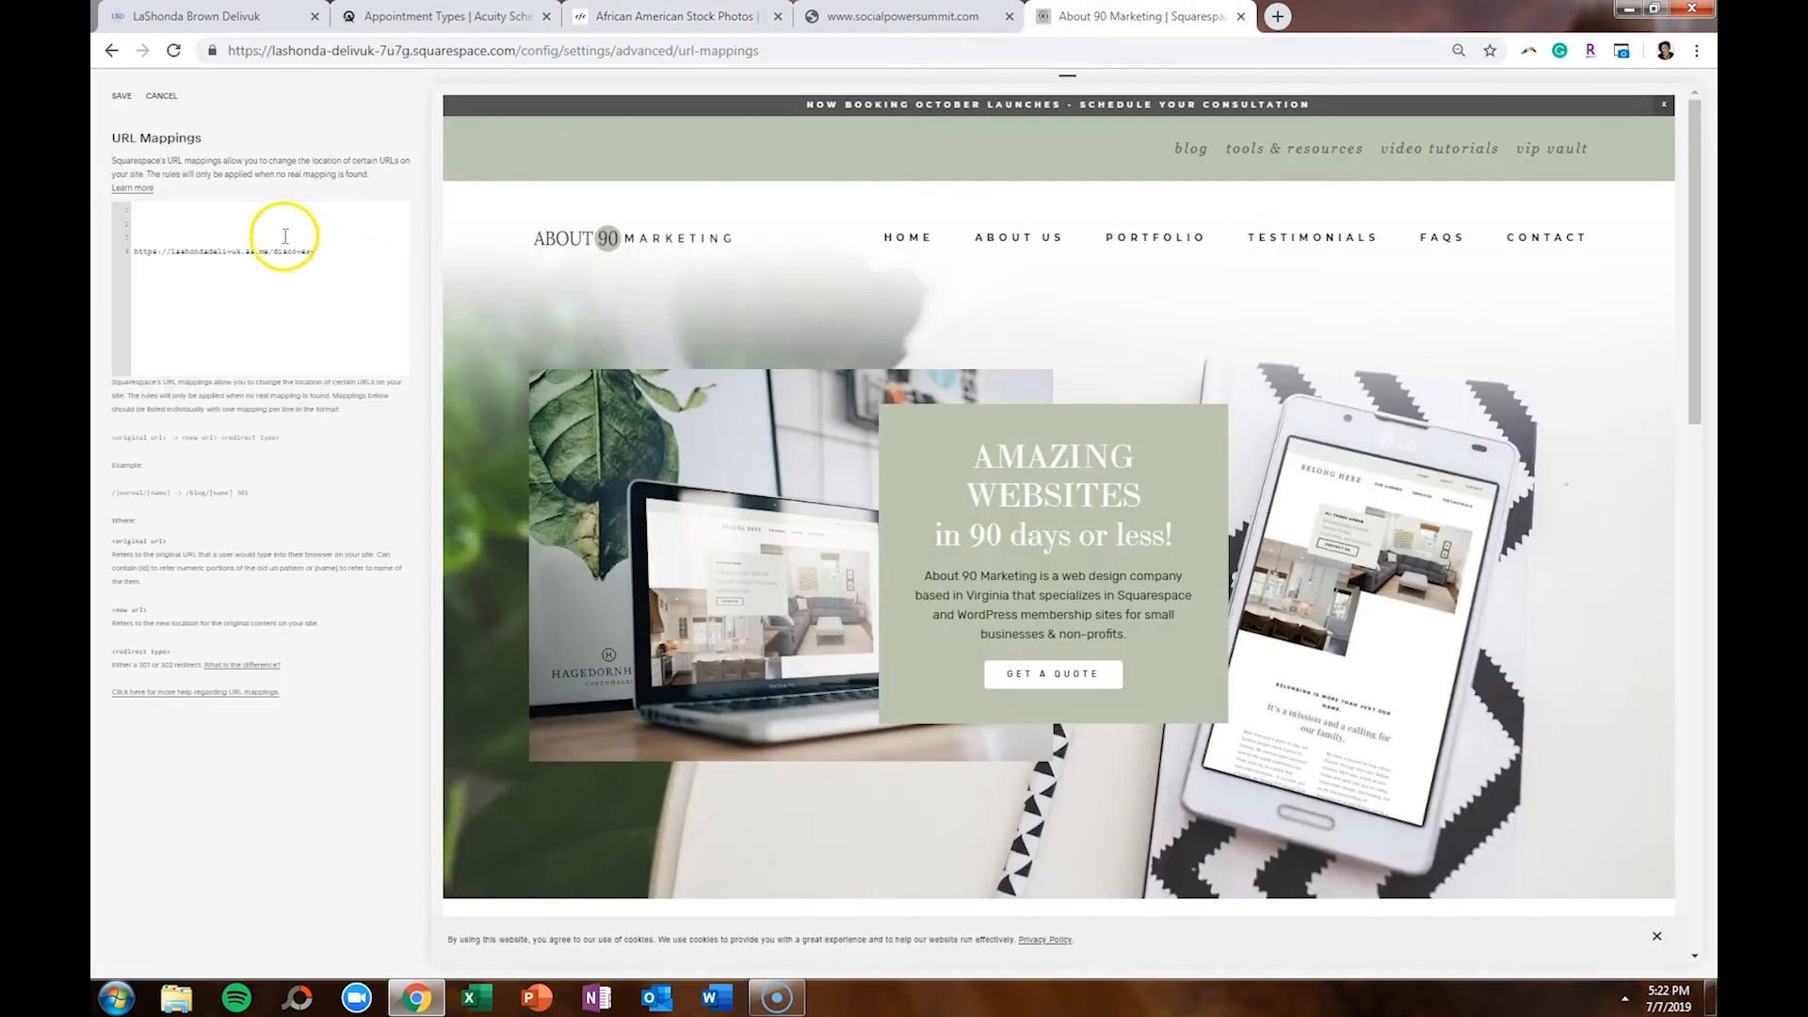
key(ctrl+v)
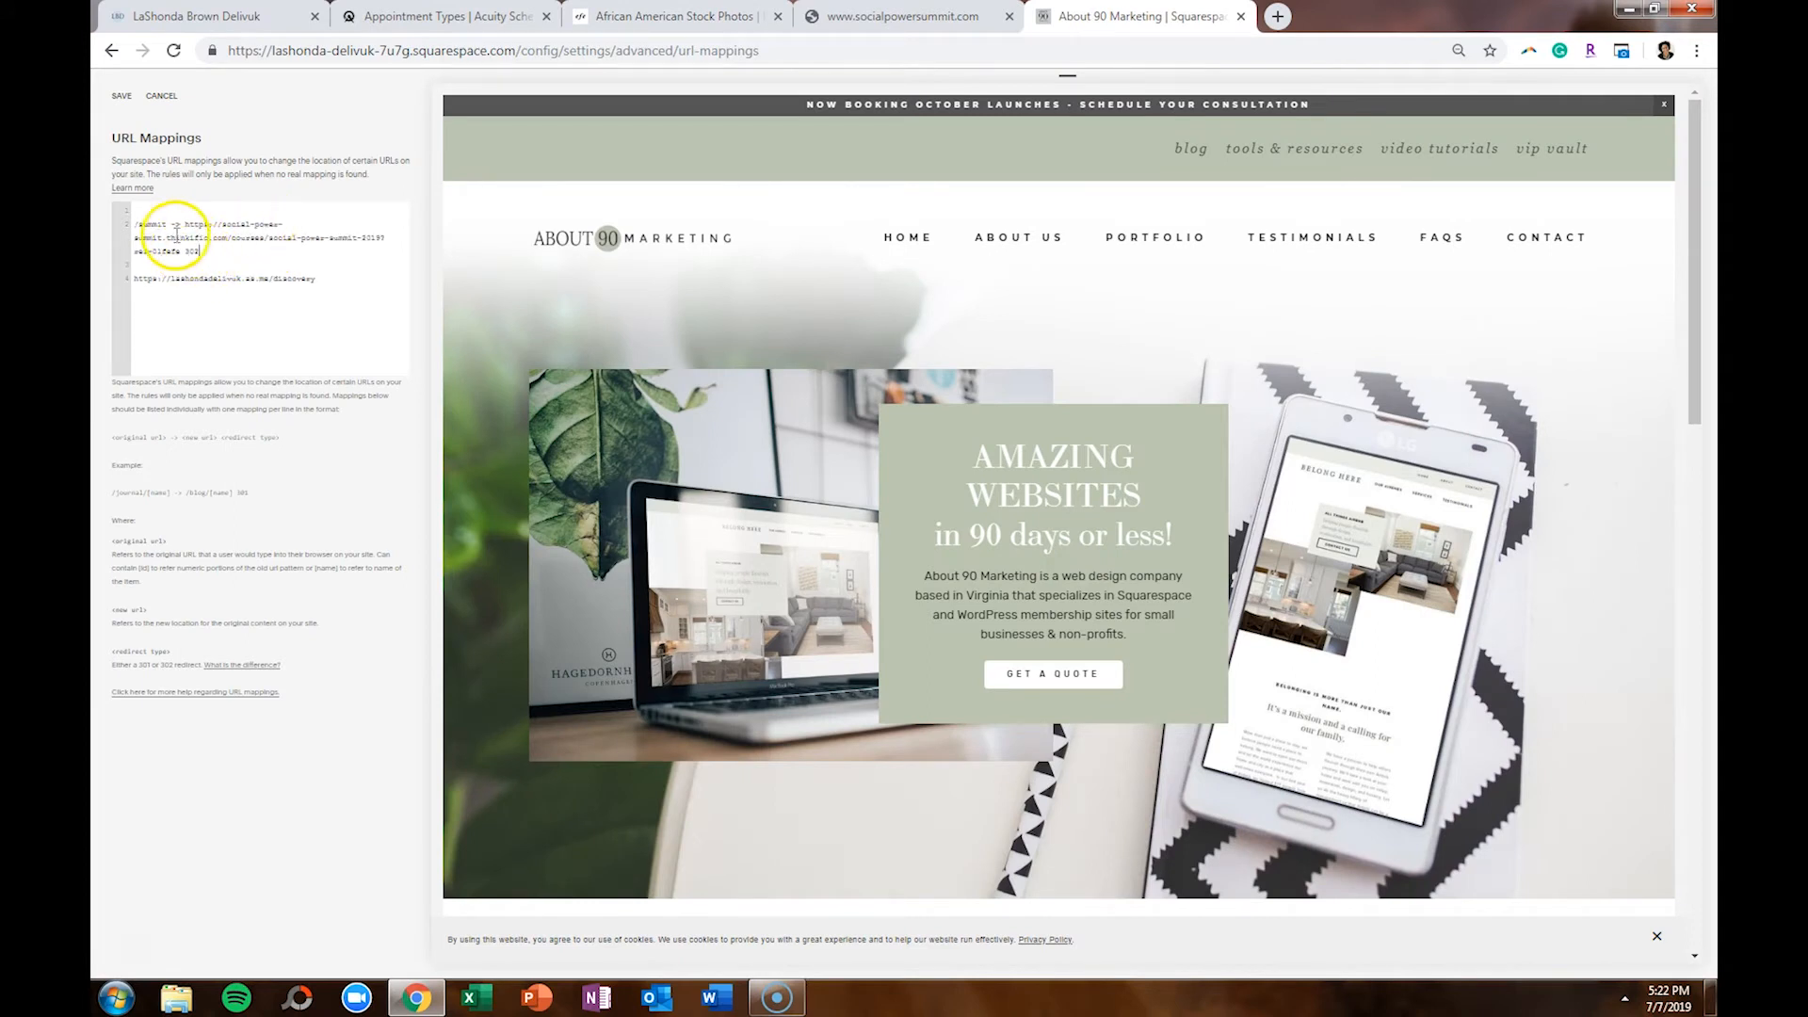
drag(168, 225, 136, 226)
text(/discoverycall)
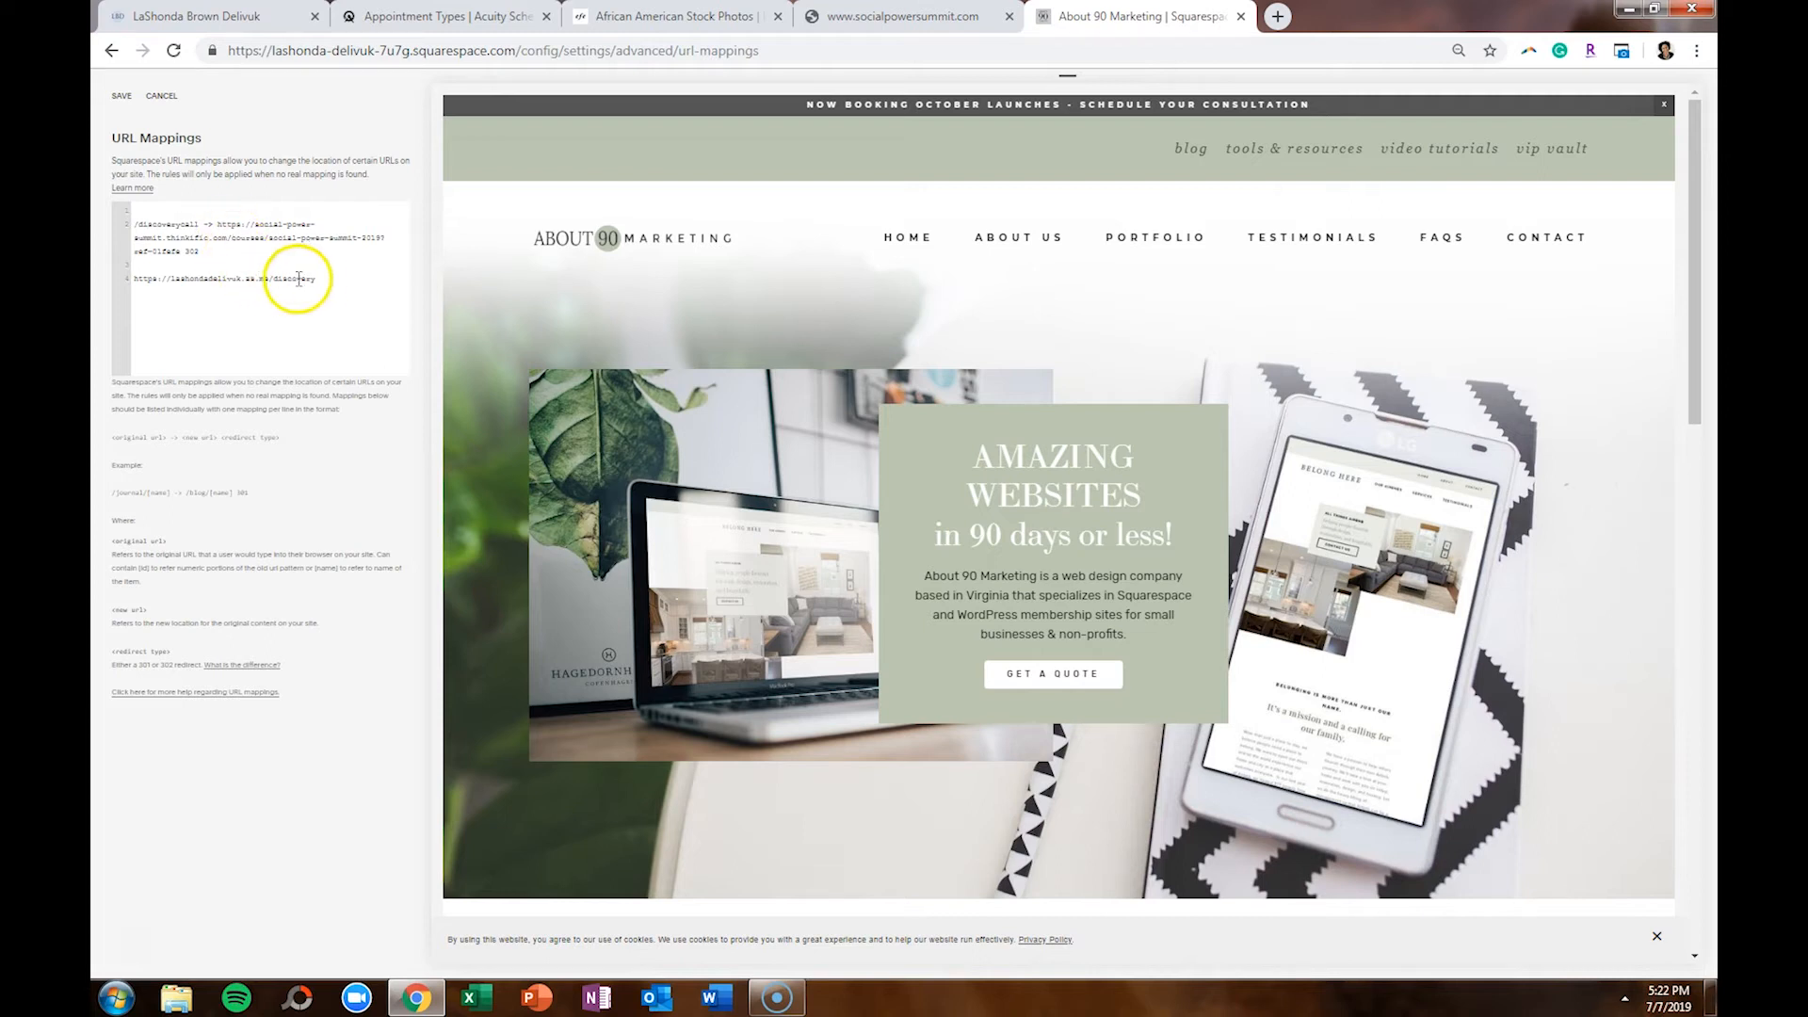
Make the Discovery Call link the 302 destination, remove the blank line, and save
drag(217, 226, 183, 250)
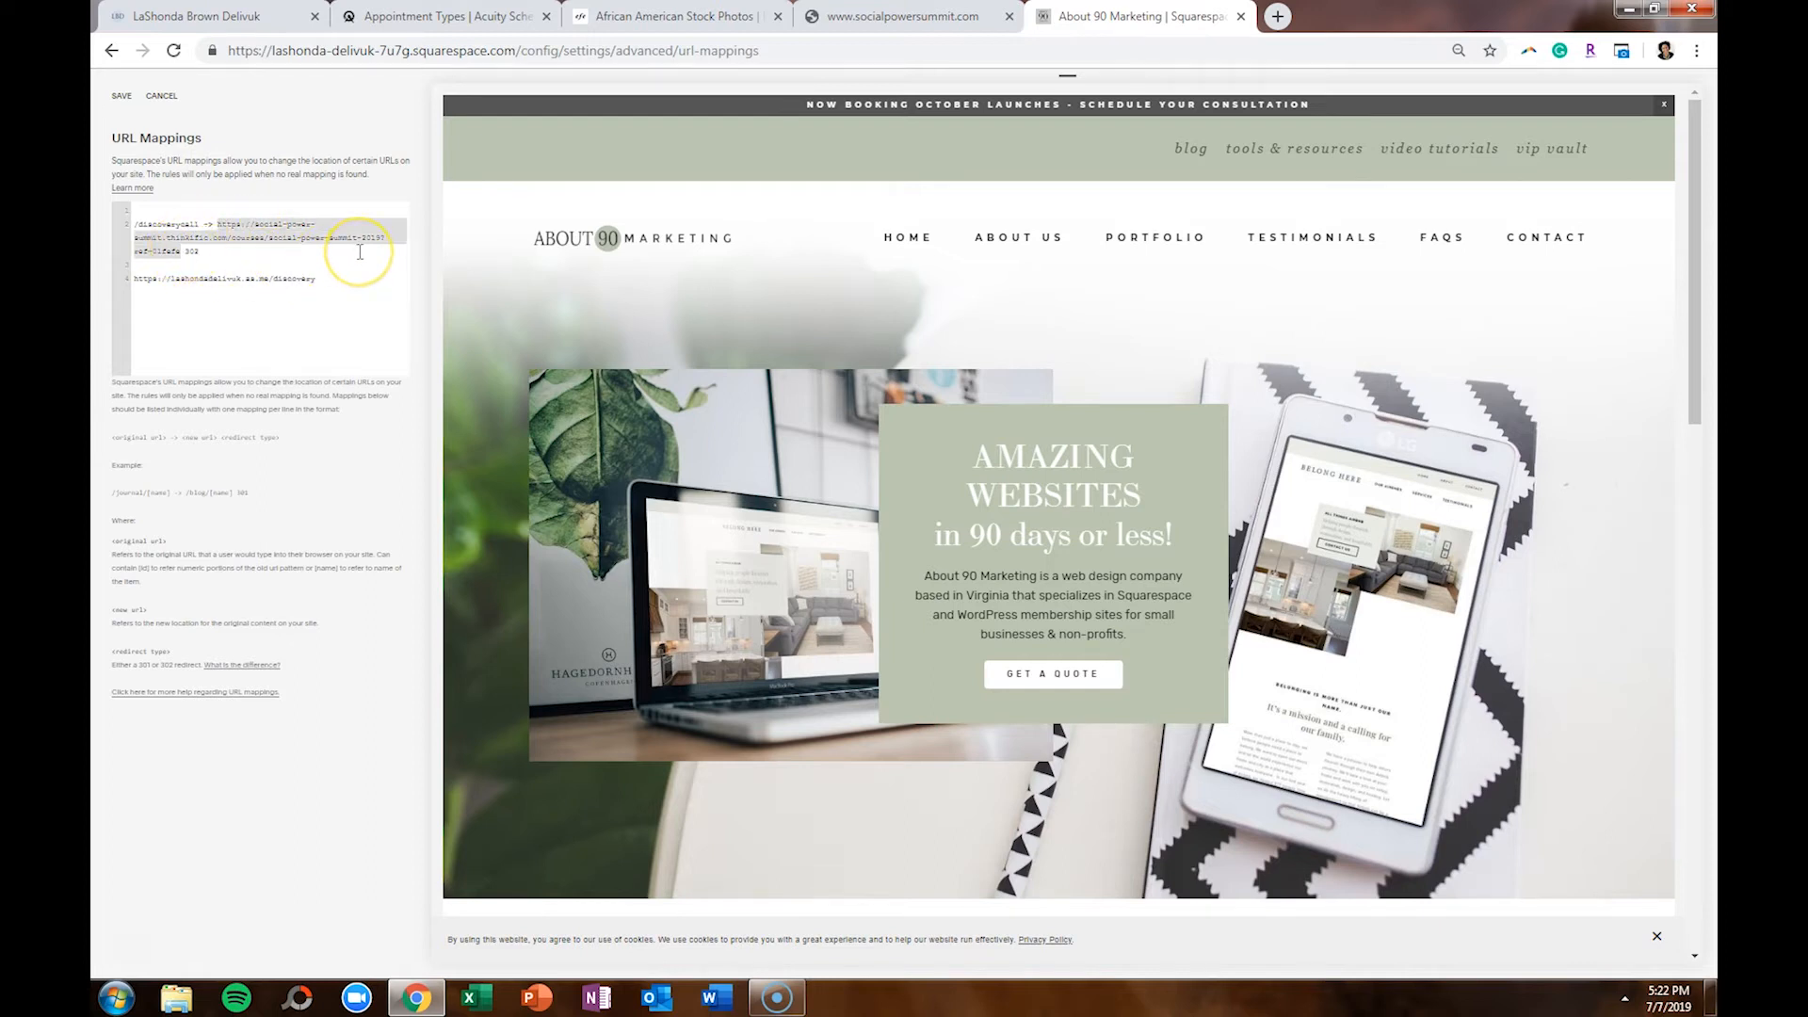
key(BackSpace)
drag(351, 250, 121, 263)
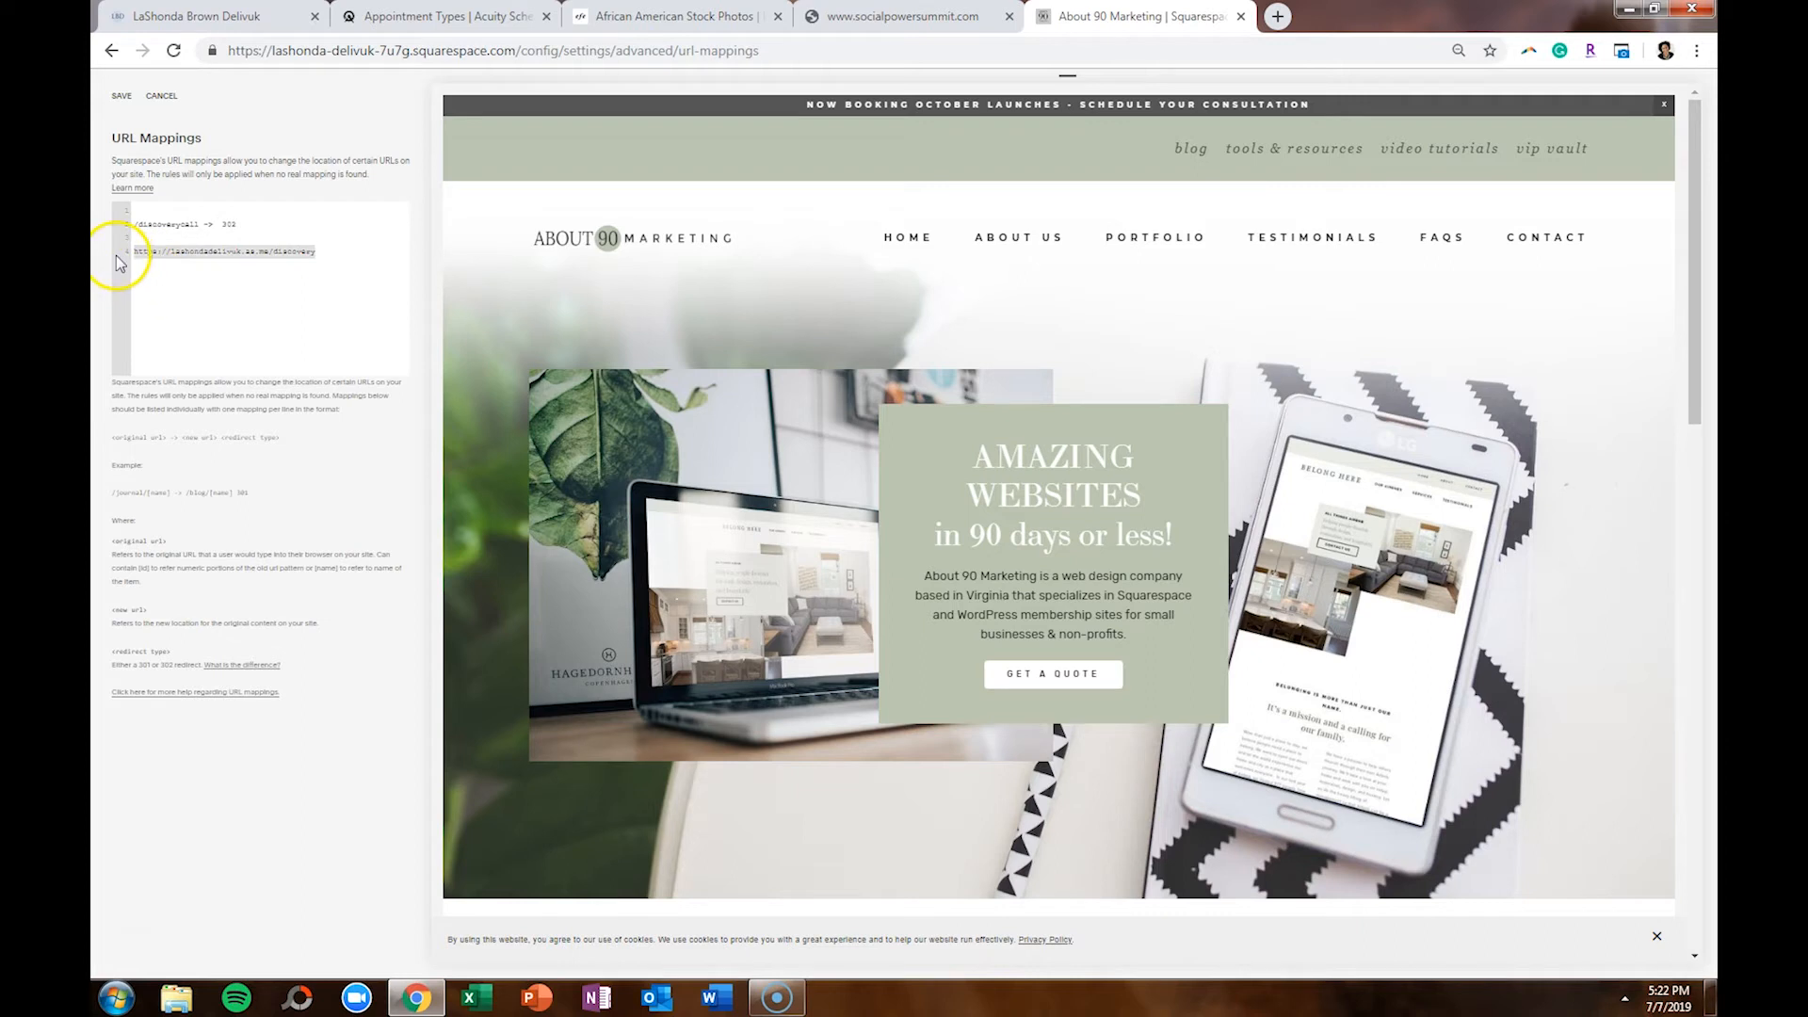
key(ctrl+x)
click(216, 226)
key(ctrl+v)
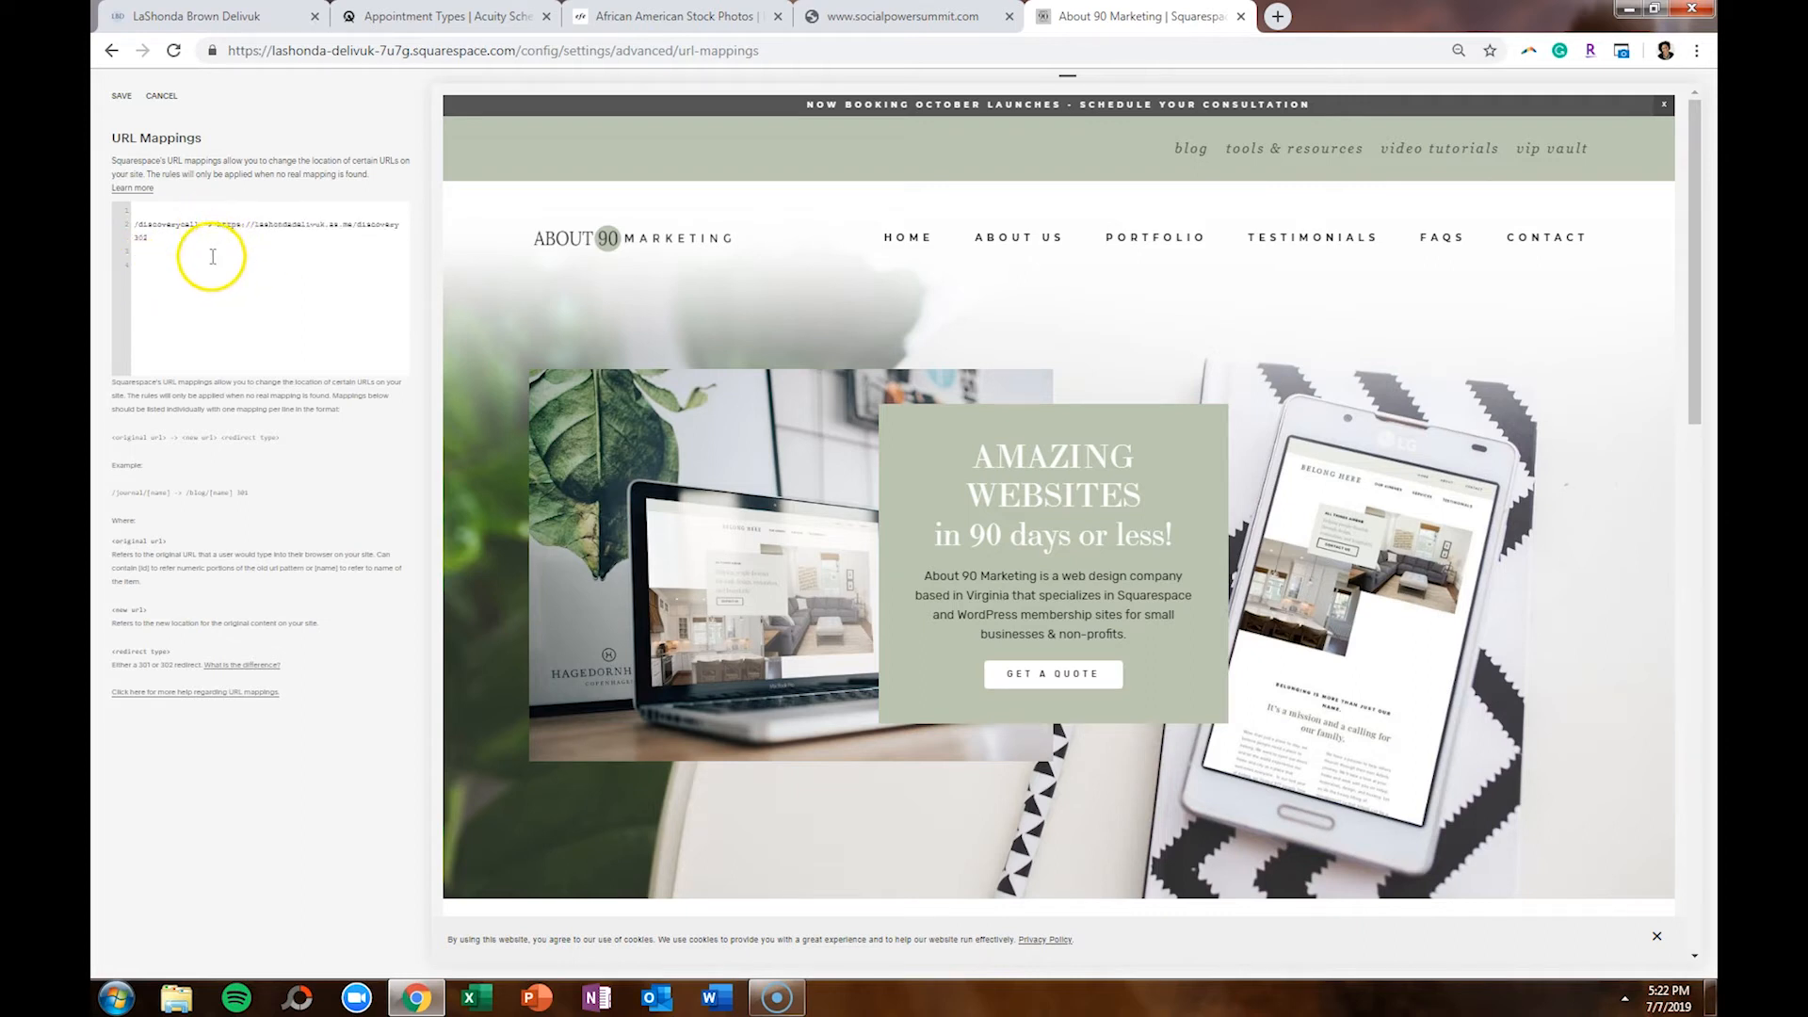
click(138, 226)
key(BackSpace)
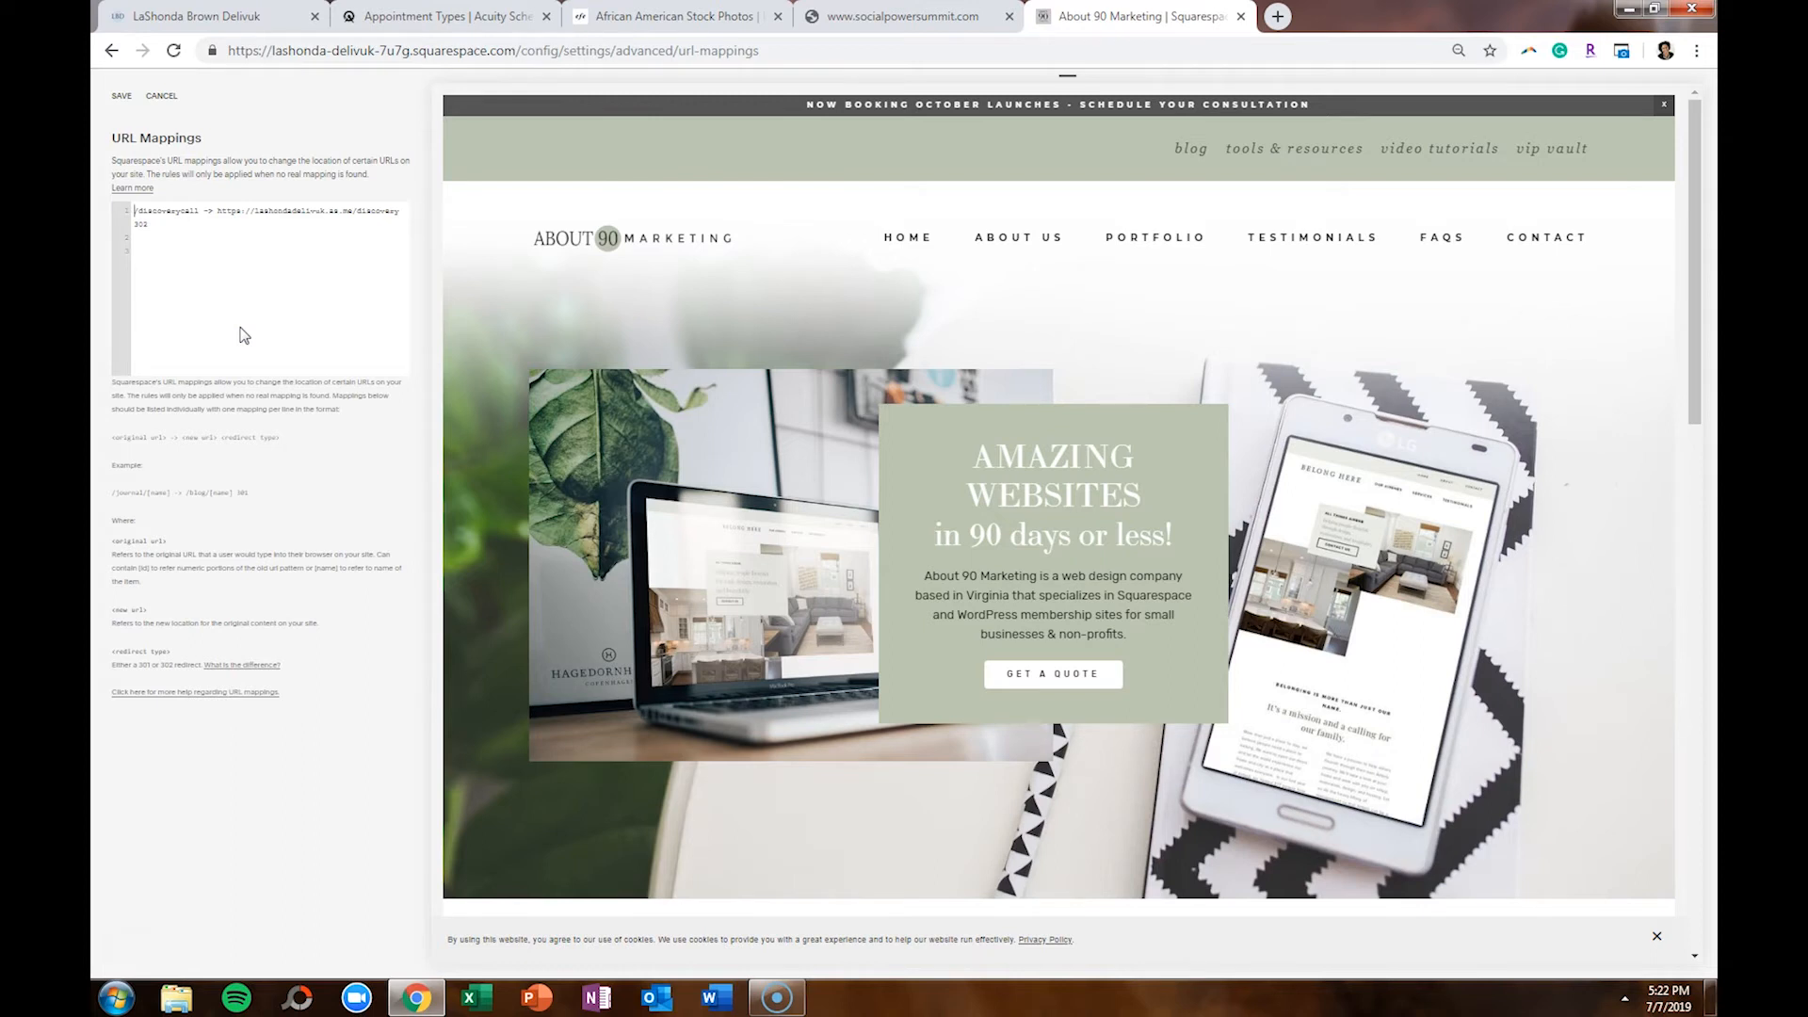
click(252, 622)
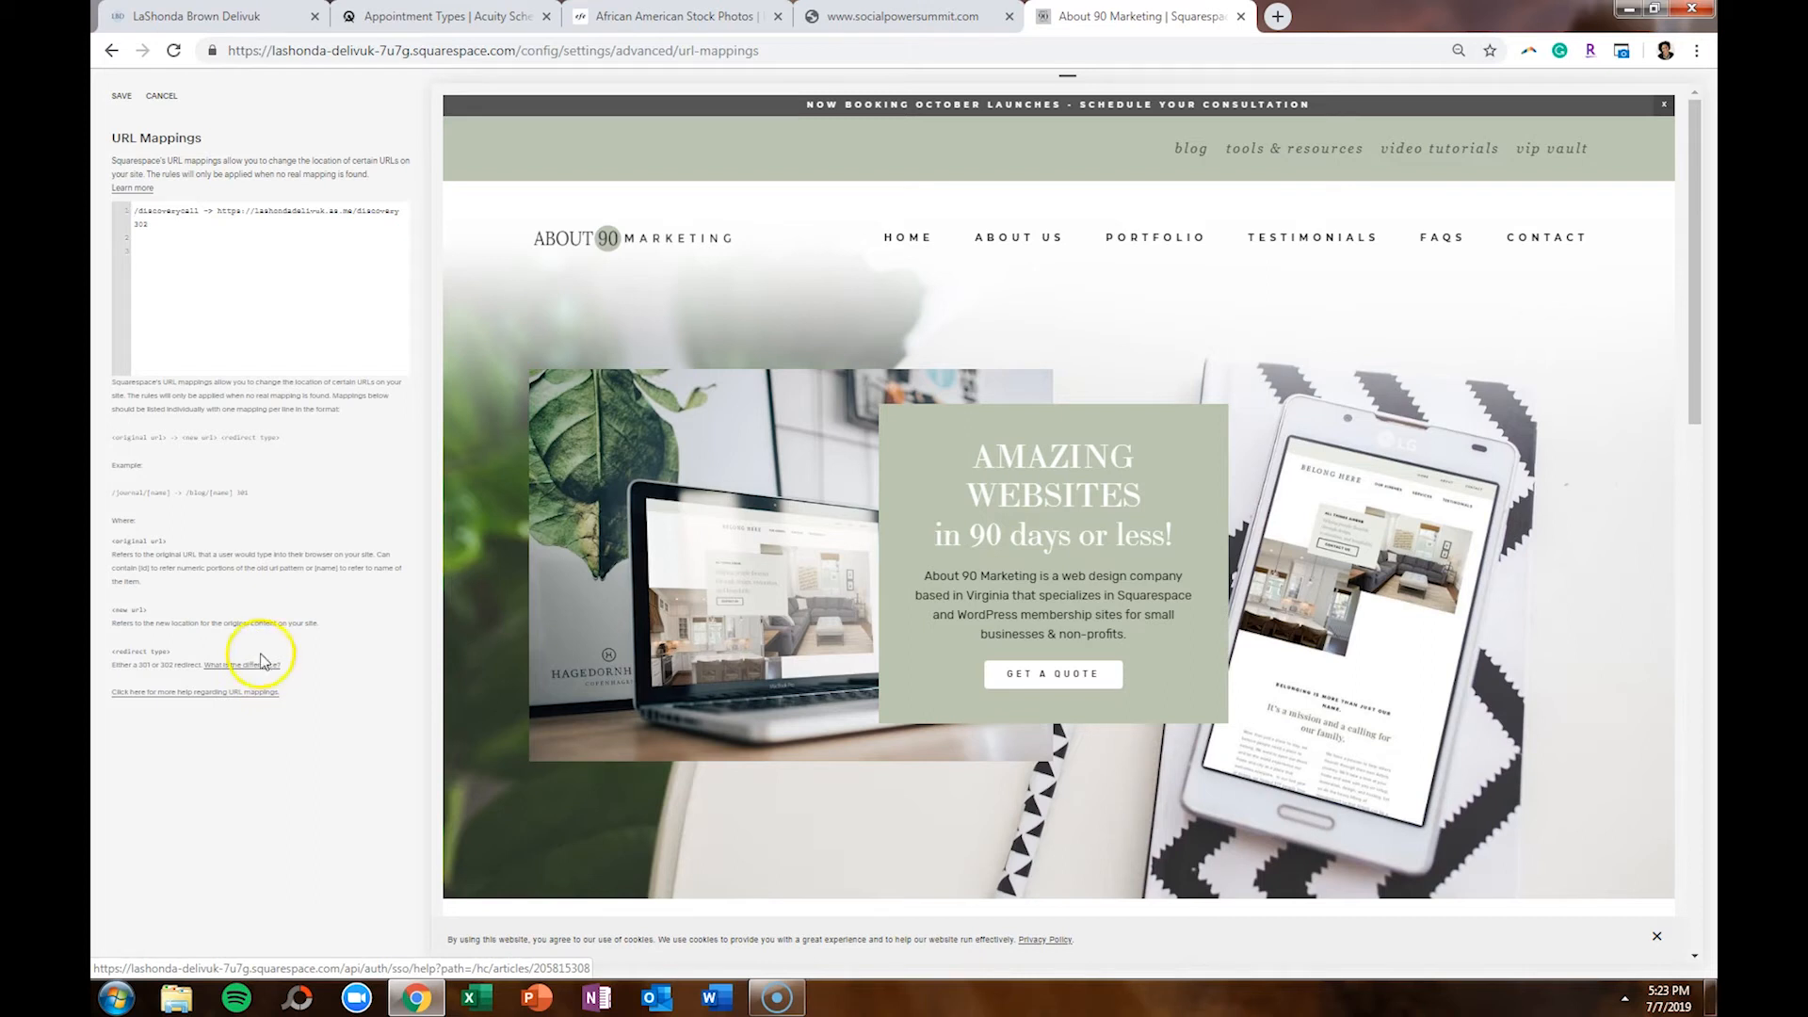
click(129, 97)
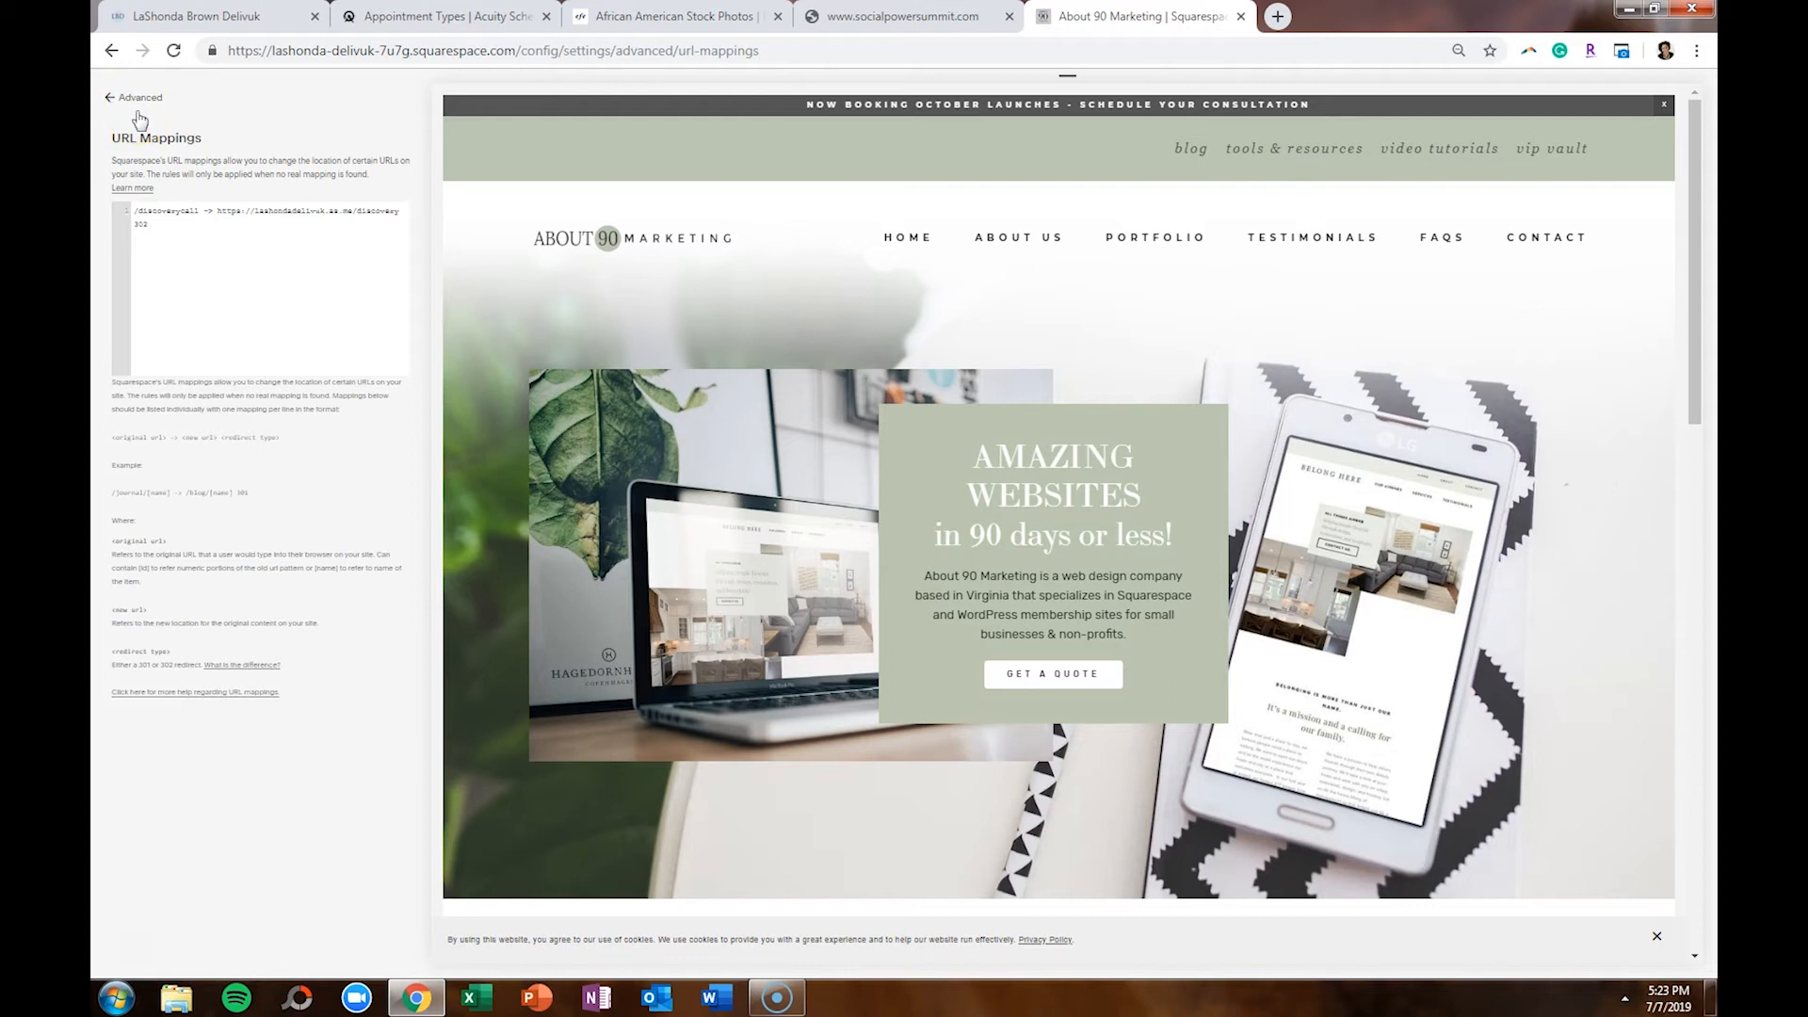
Test that about90marketing.com/discoverycall opens the Discovery Call booking page, then return to Acuity
click(1277, 16)
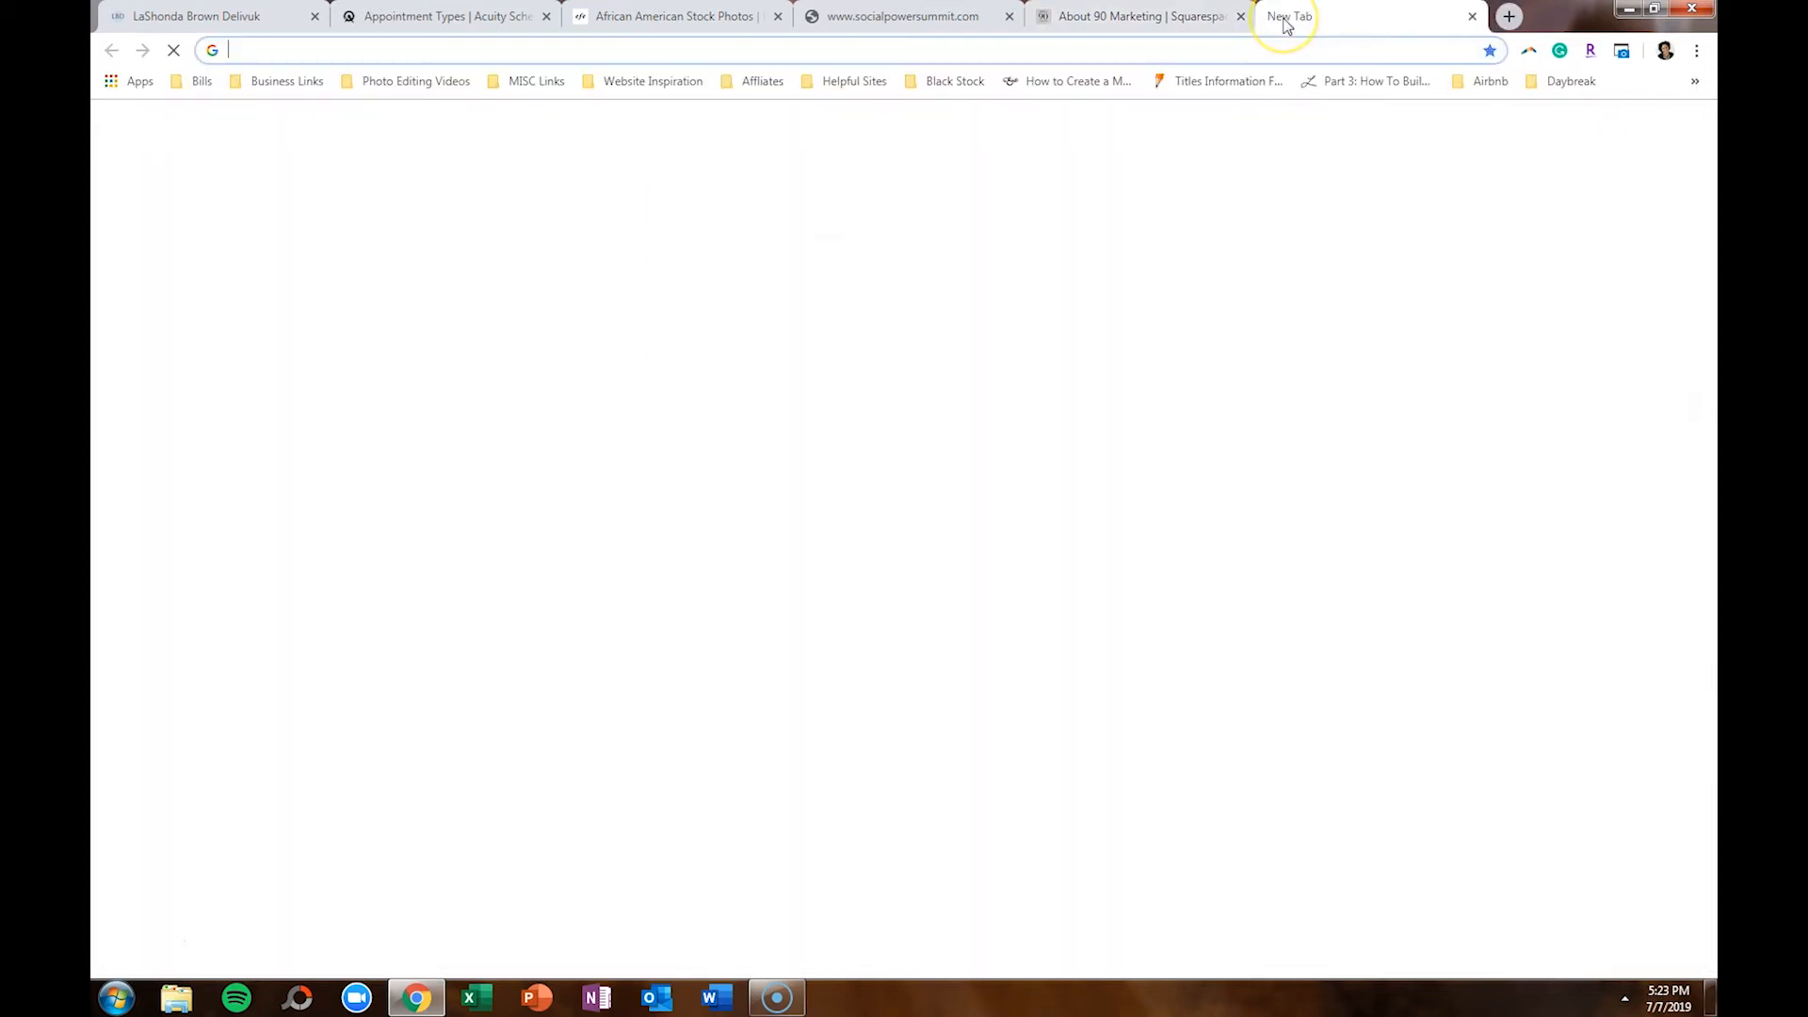
text(ab)
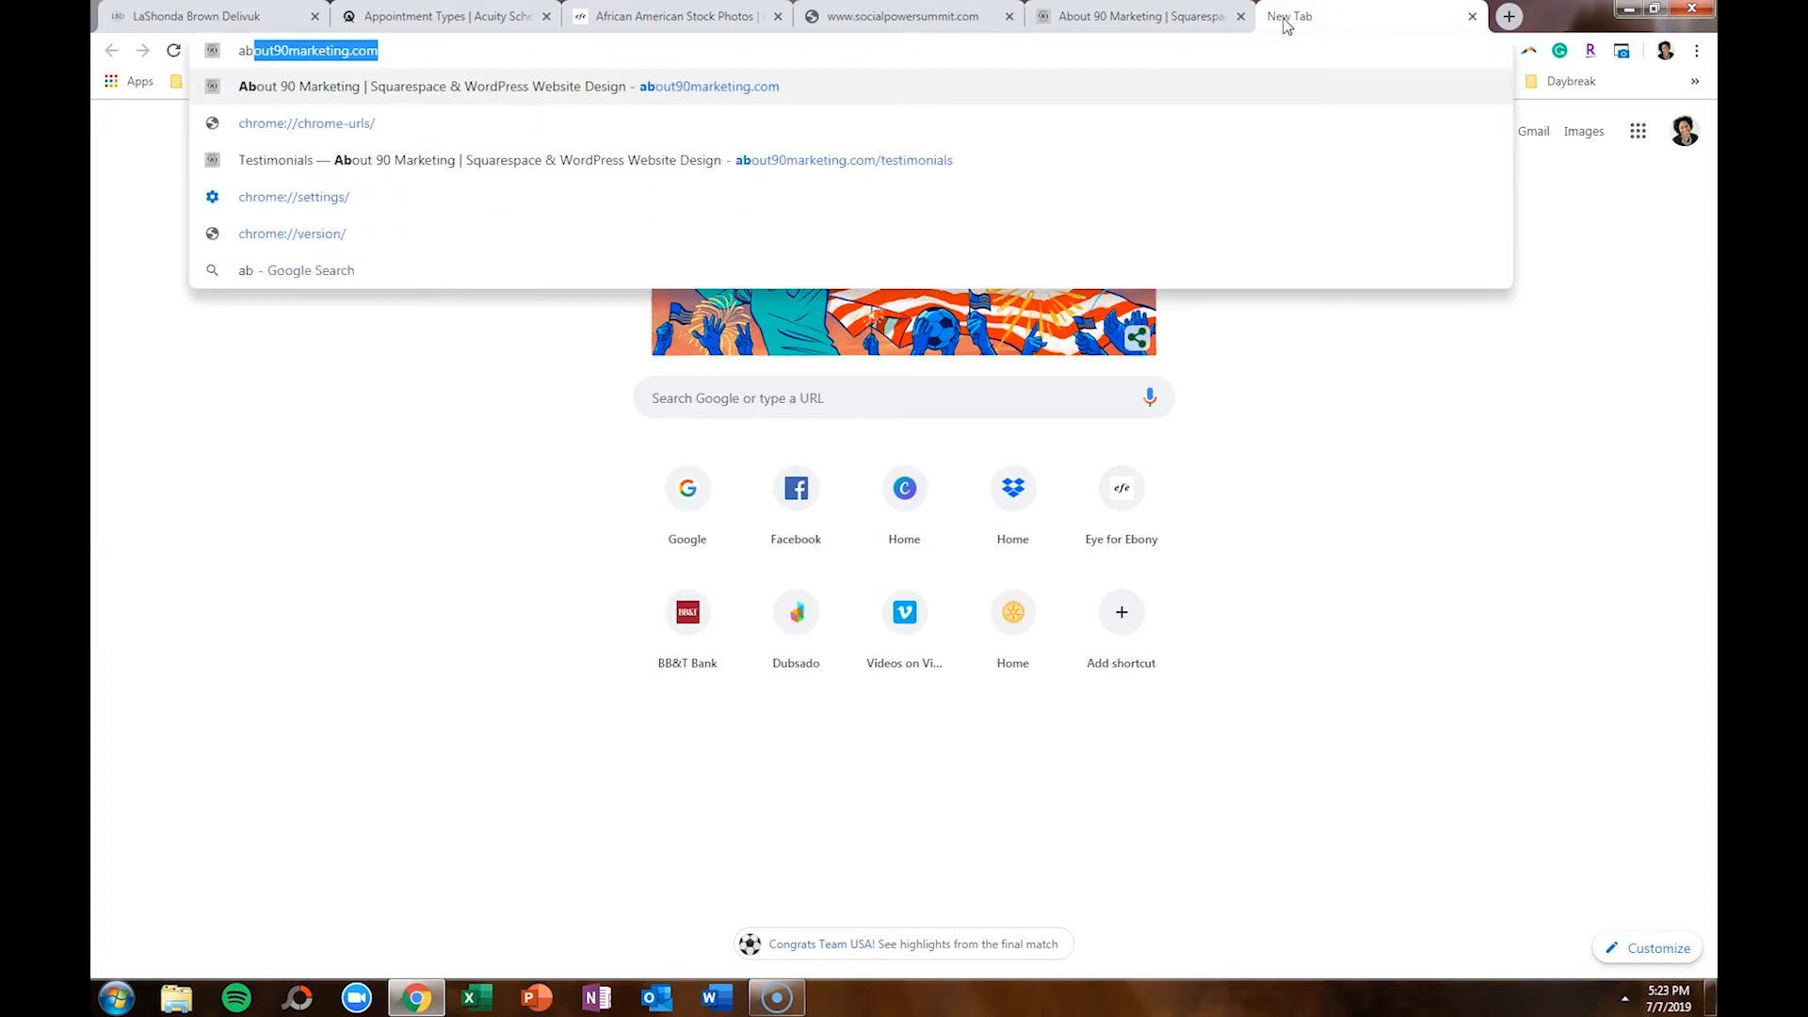
key(Right)
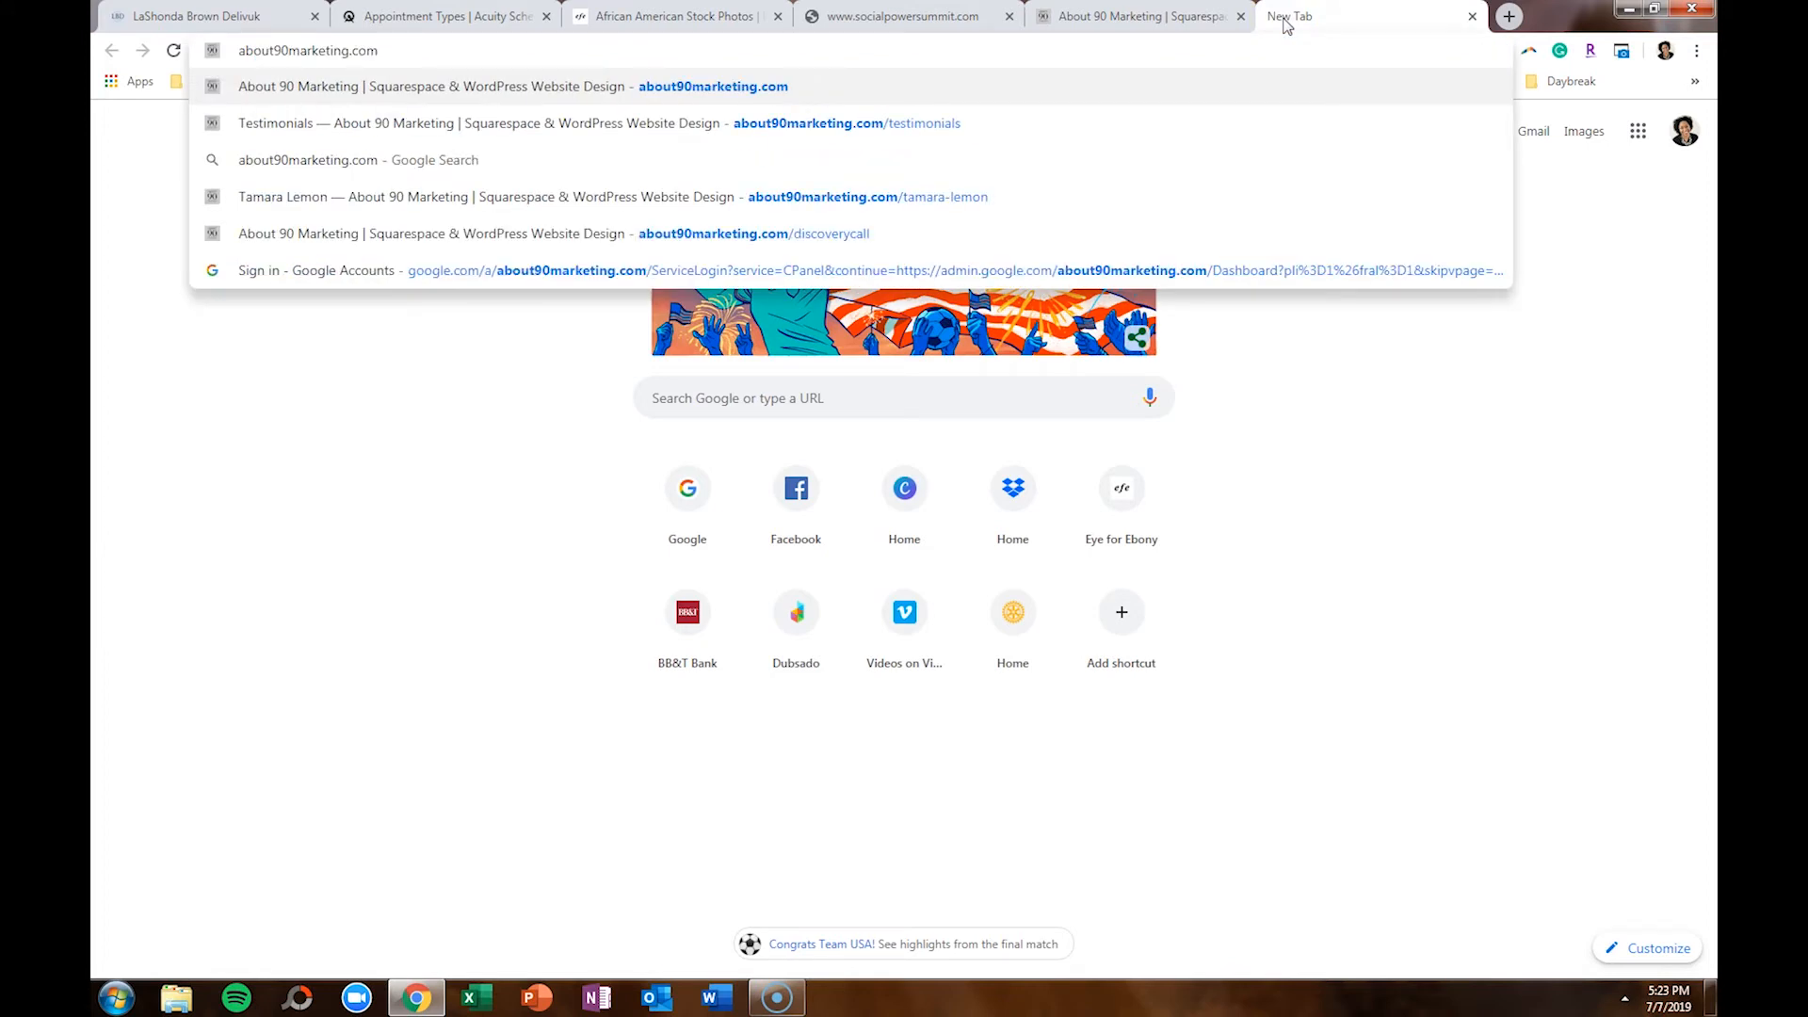
text(/)
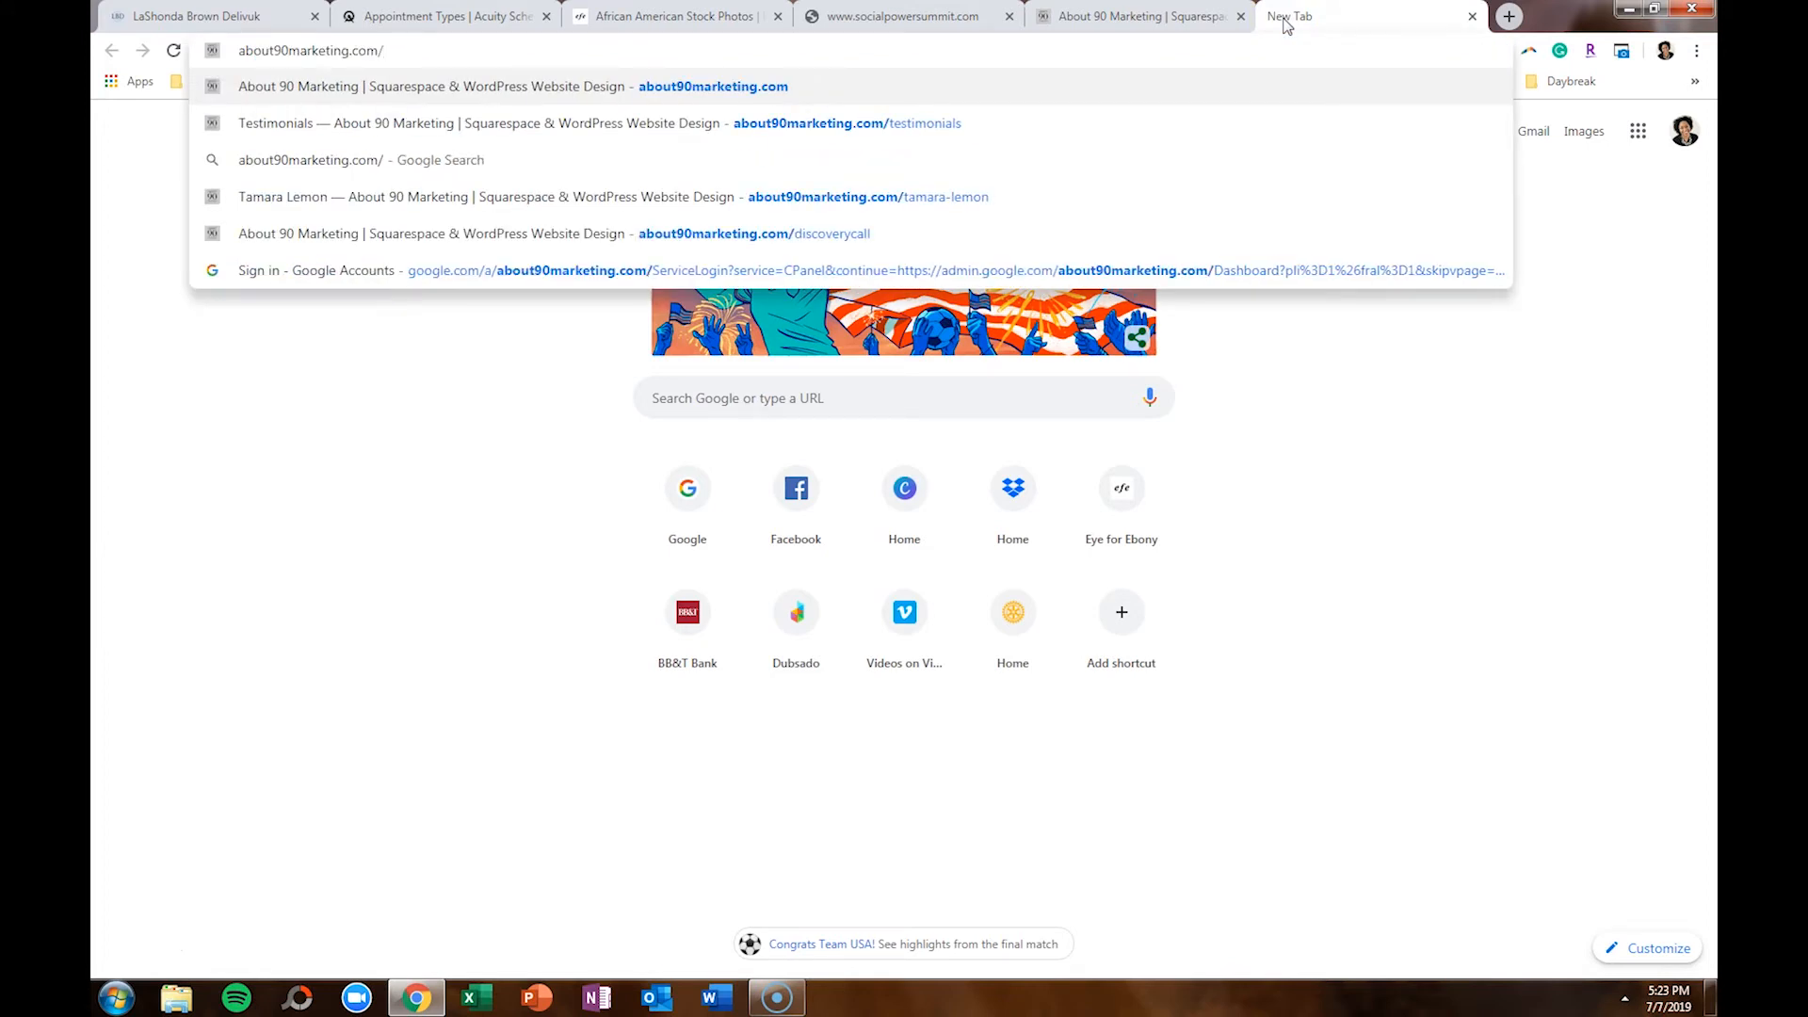
text(discoverycall)
key(Return)
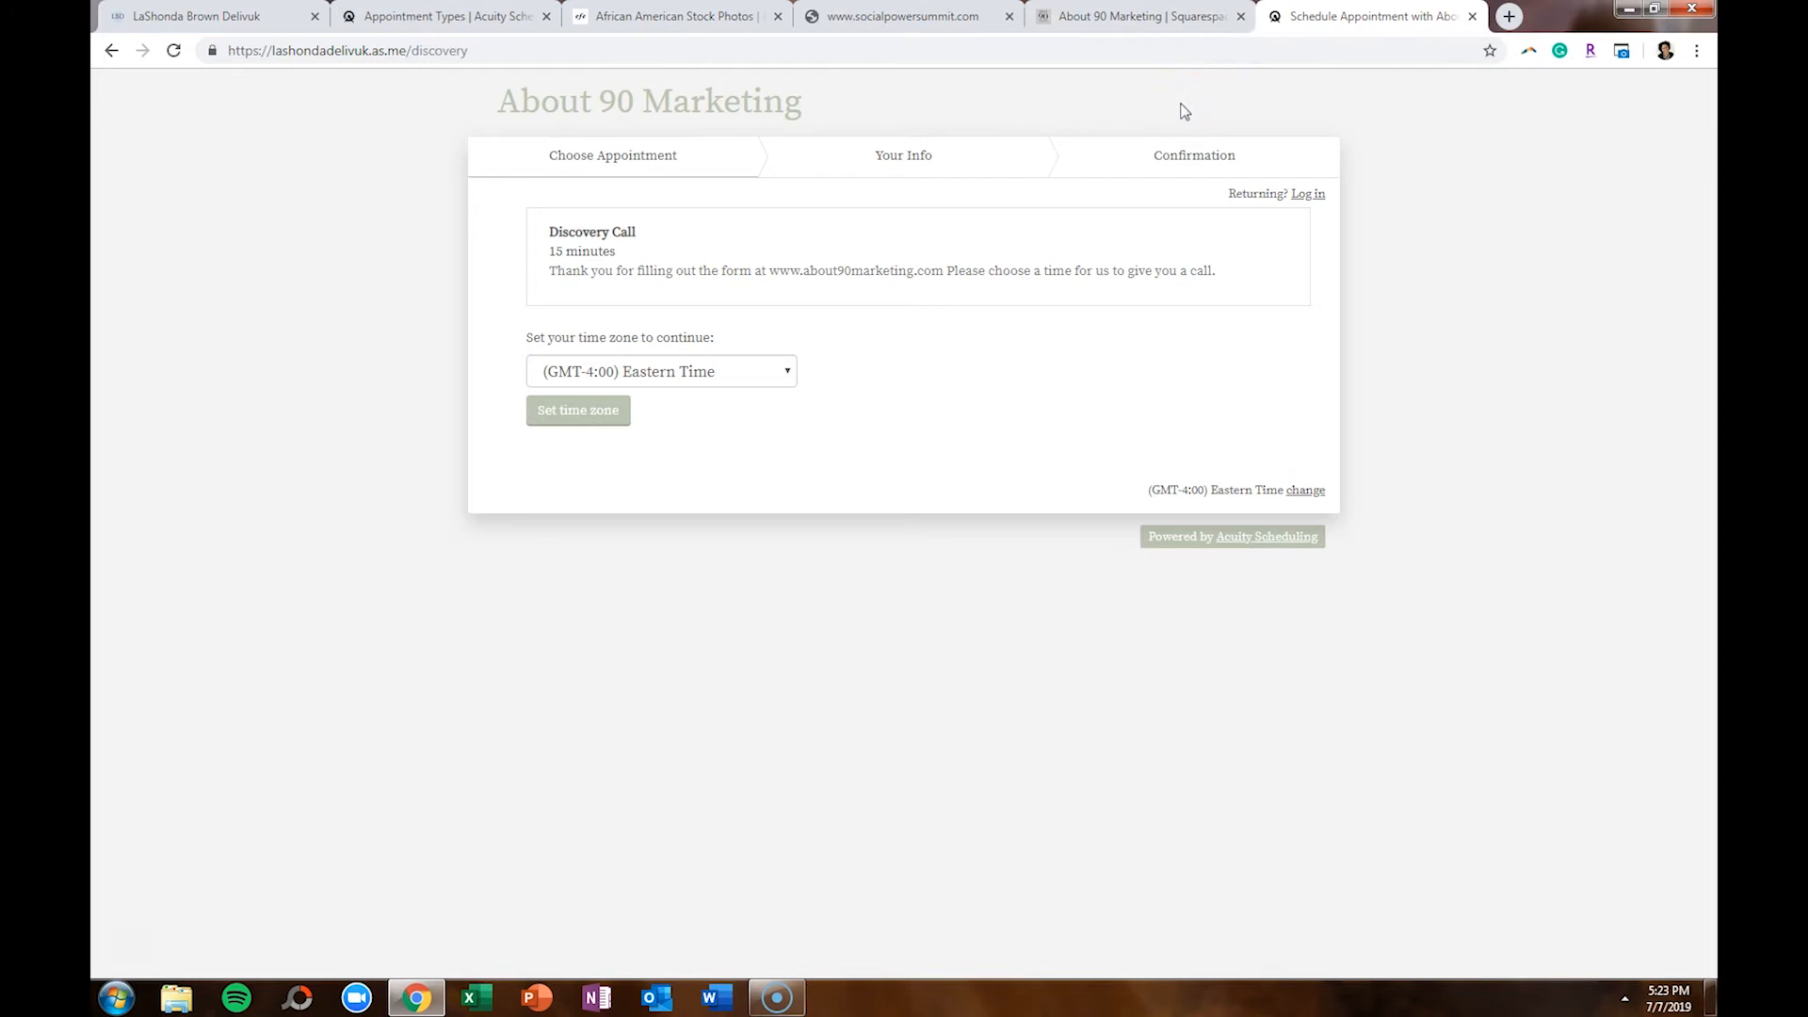
click(439, 19)
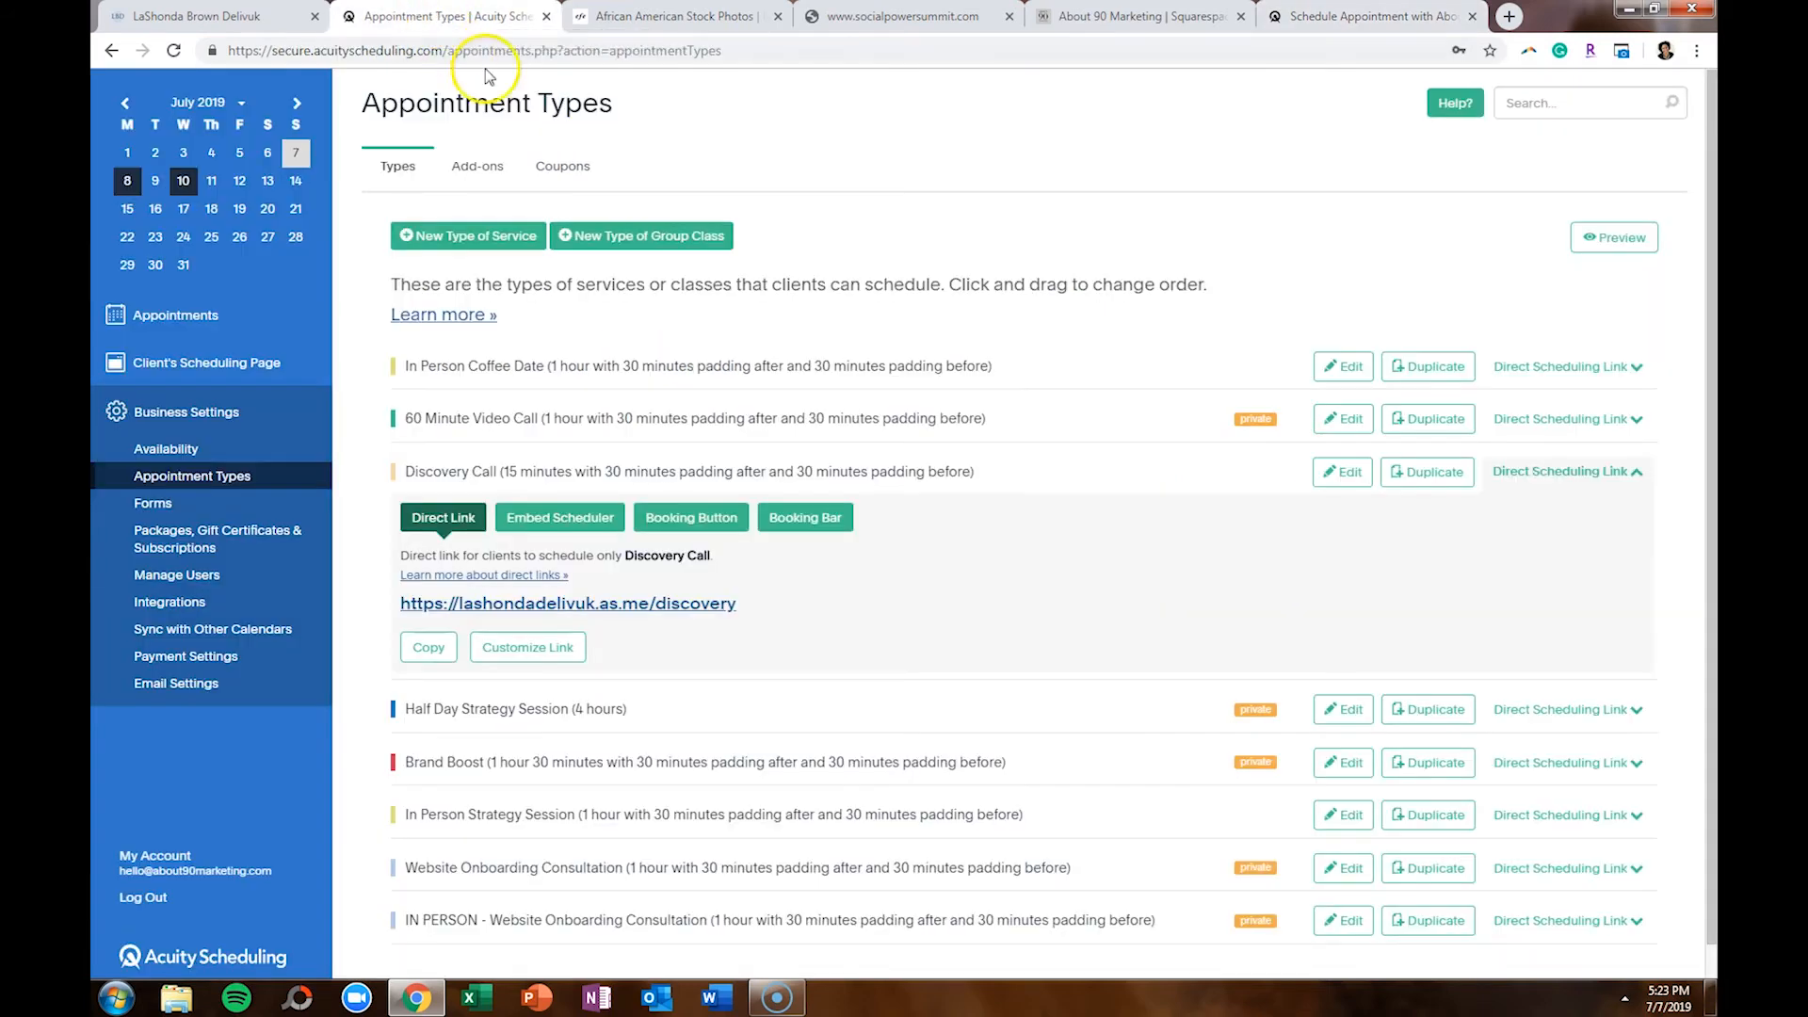
Open the bit.ly calendar short link to show the three-appointment About 90 Marketing booking page
click(1509, 16)
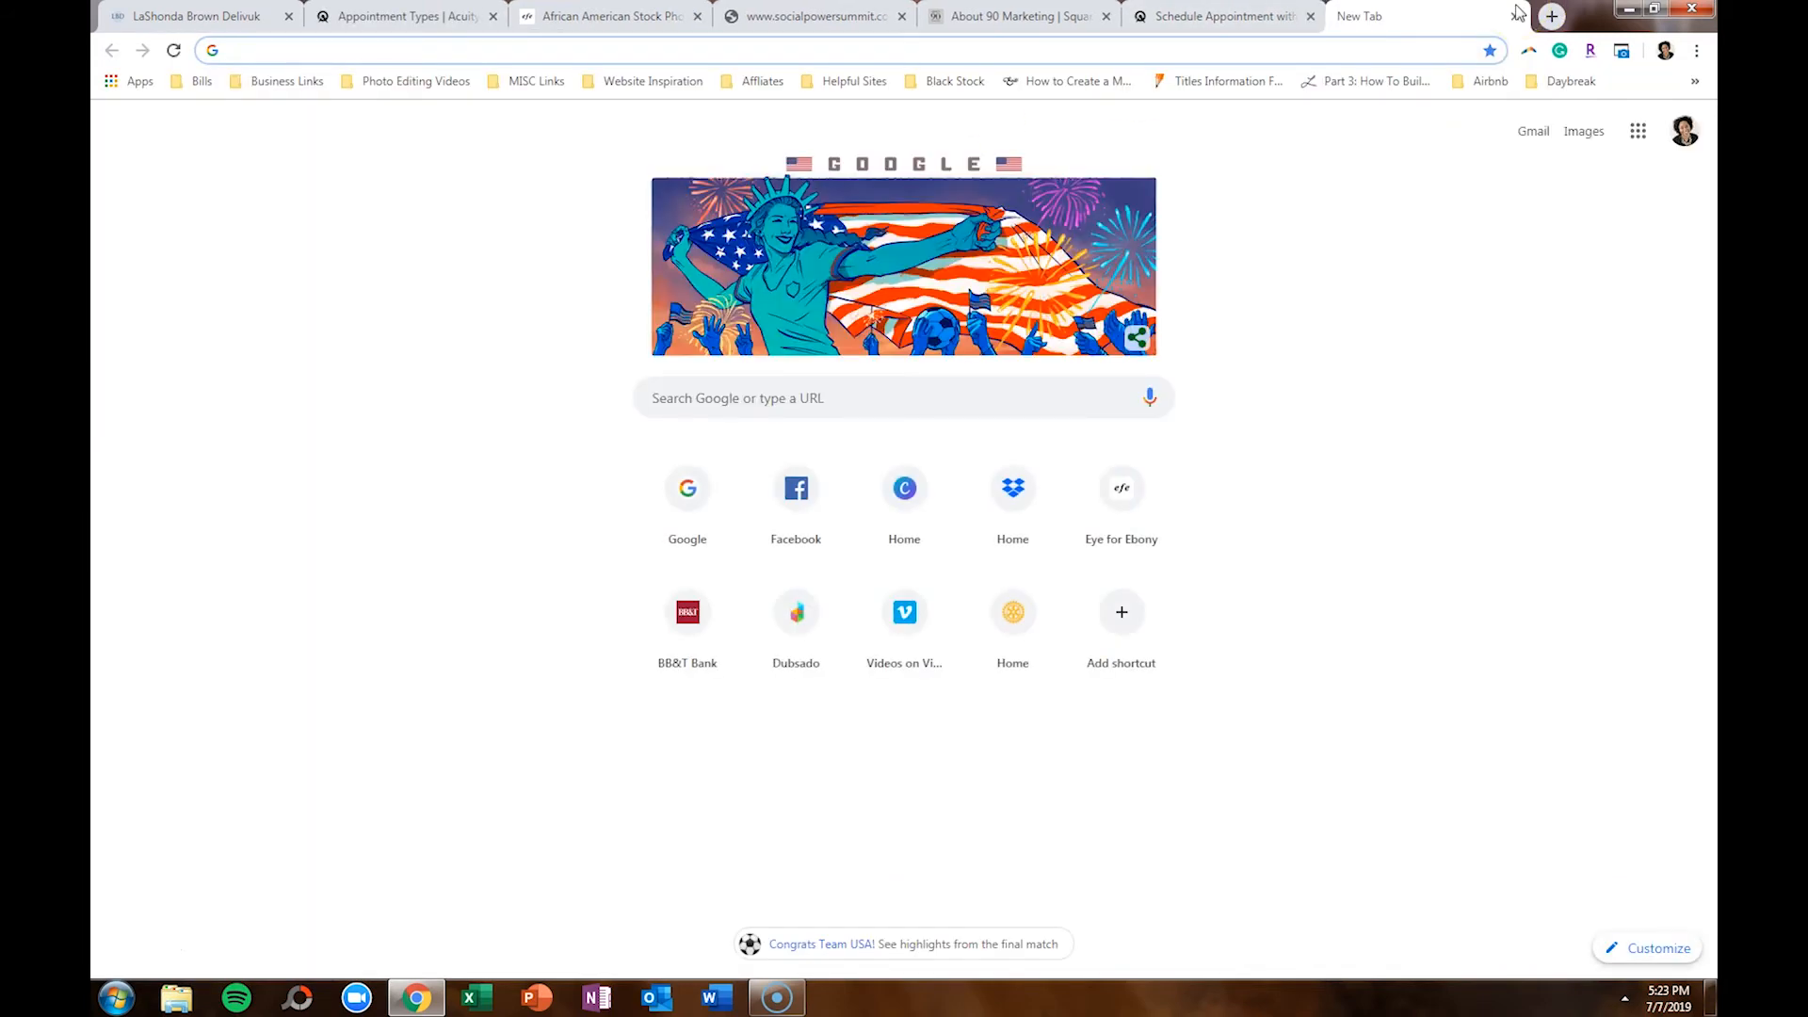
text(bit.ly/las)
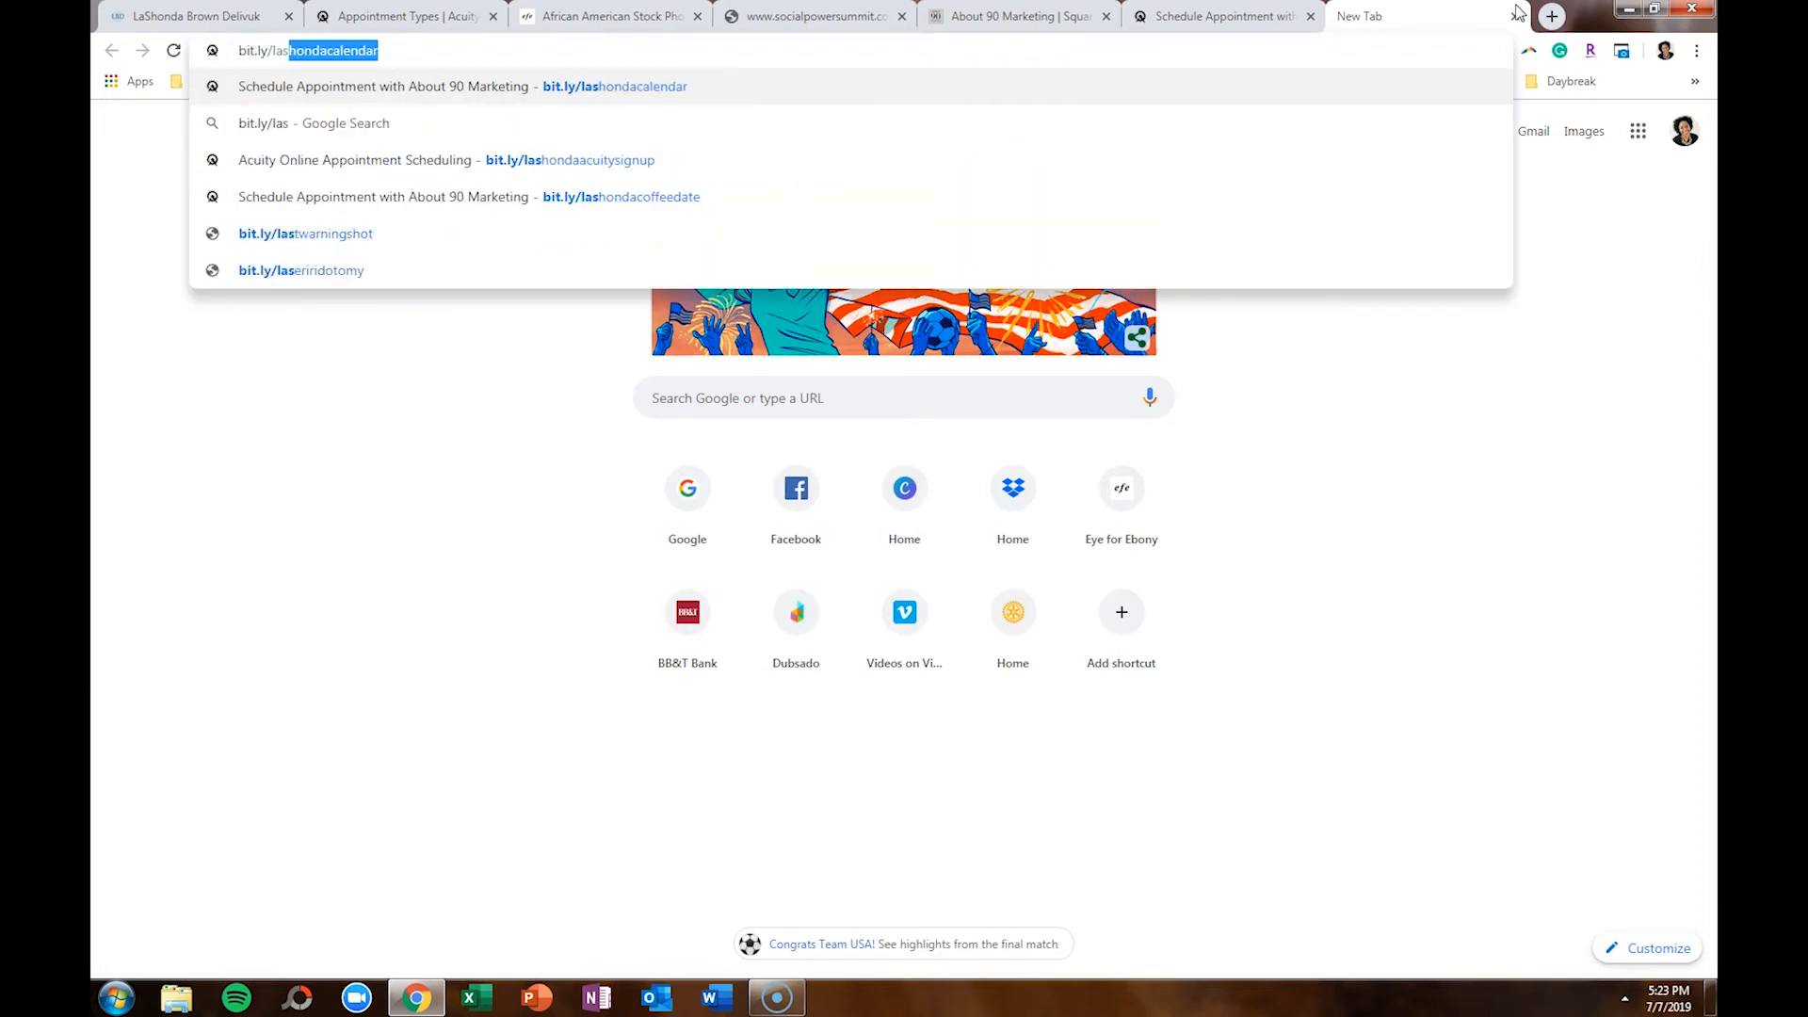
key(Return)
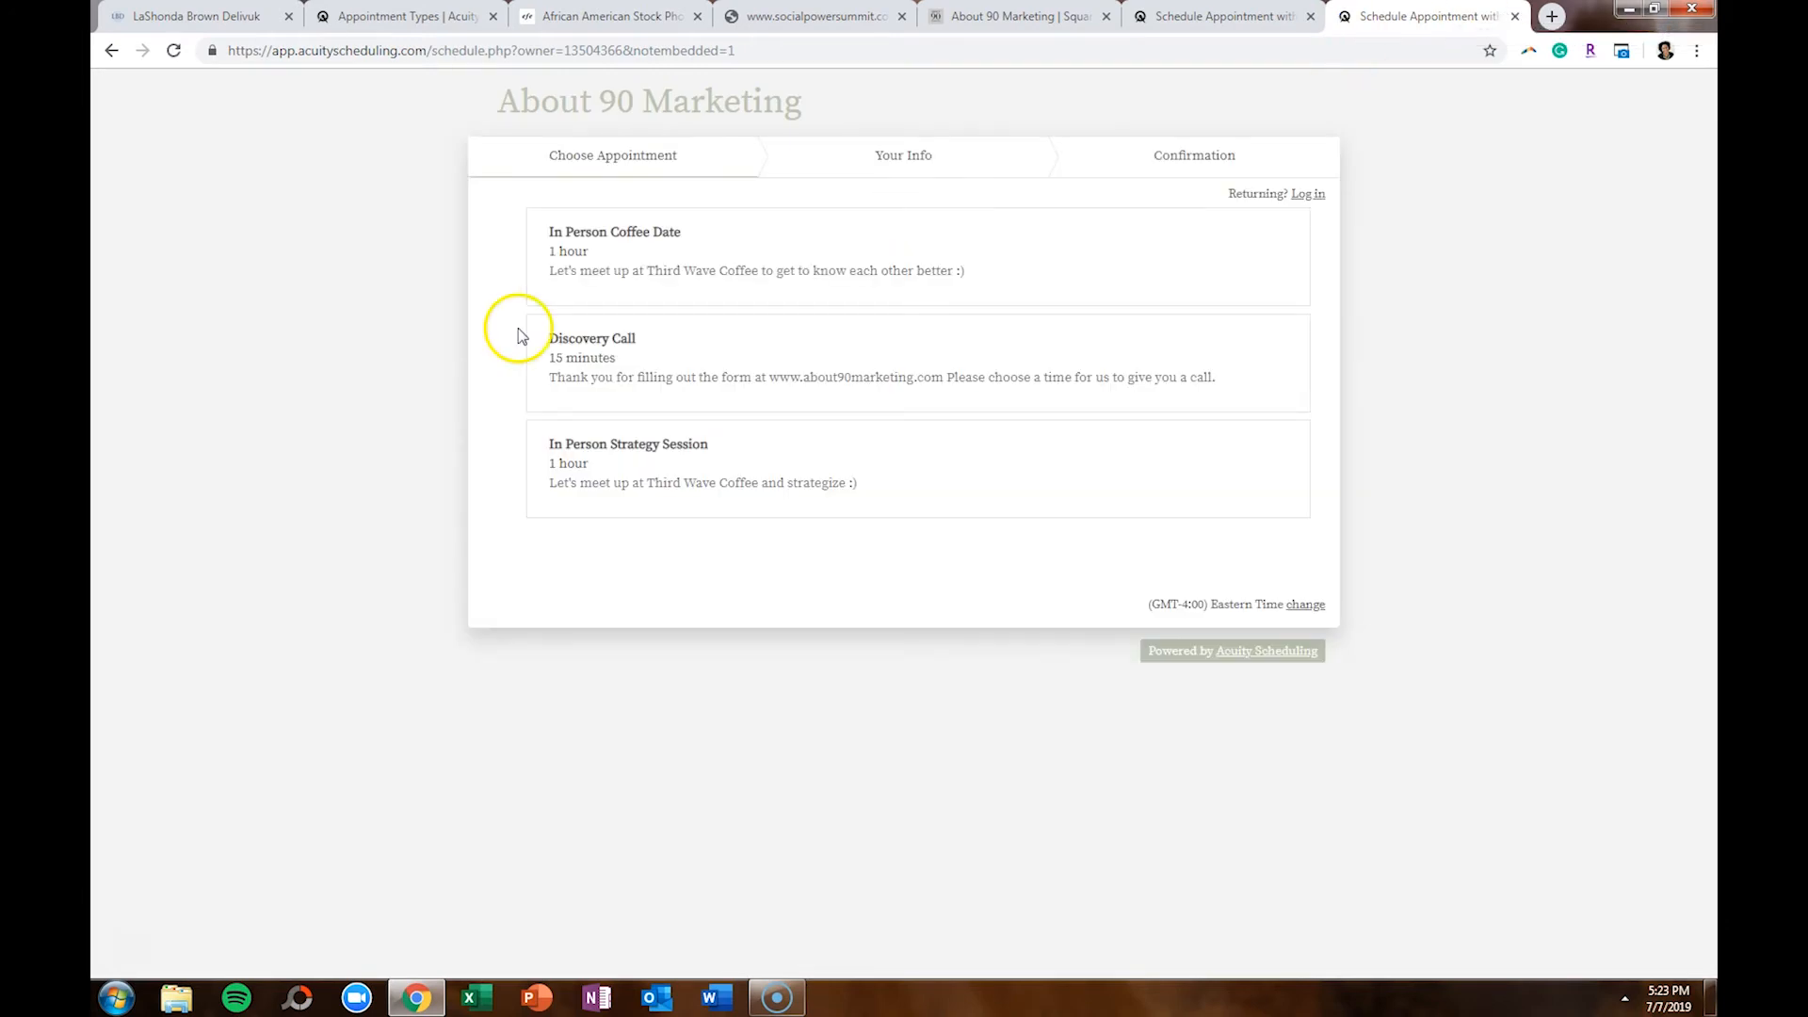
Open the personal site's Settings > Advanced > URL Mappings in Squarespace
click(169, 22)
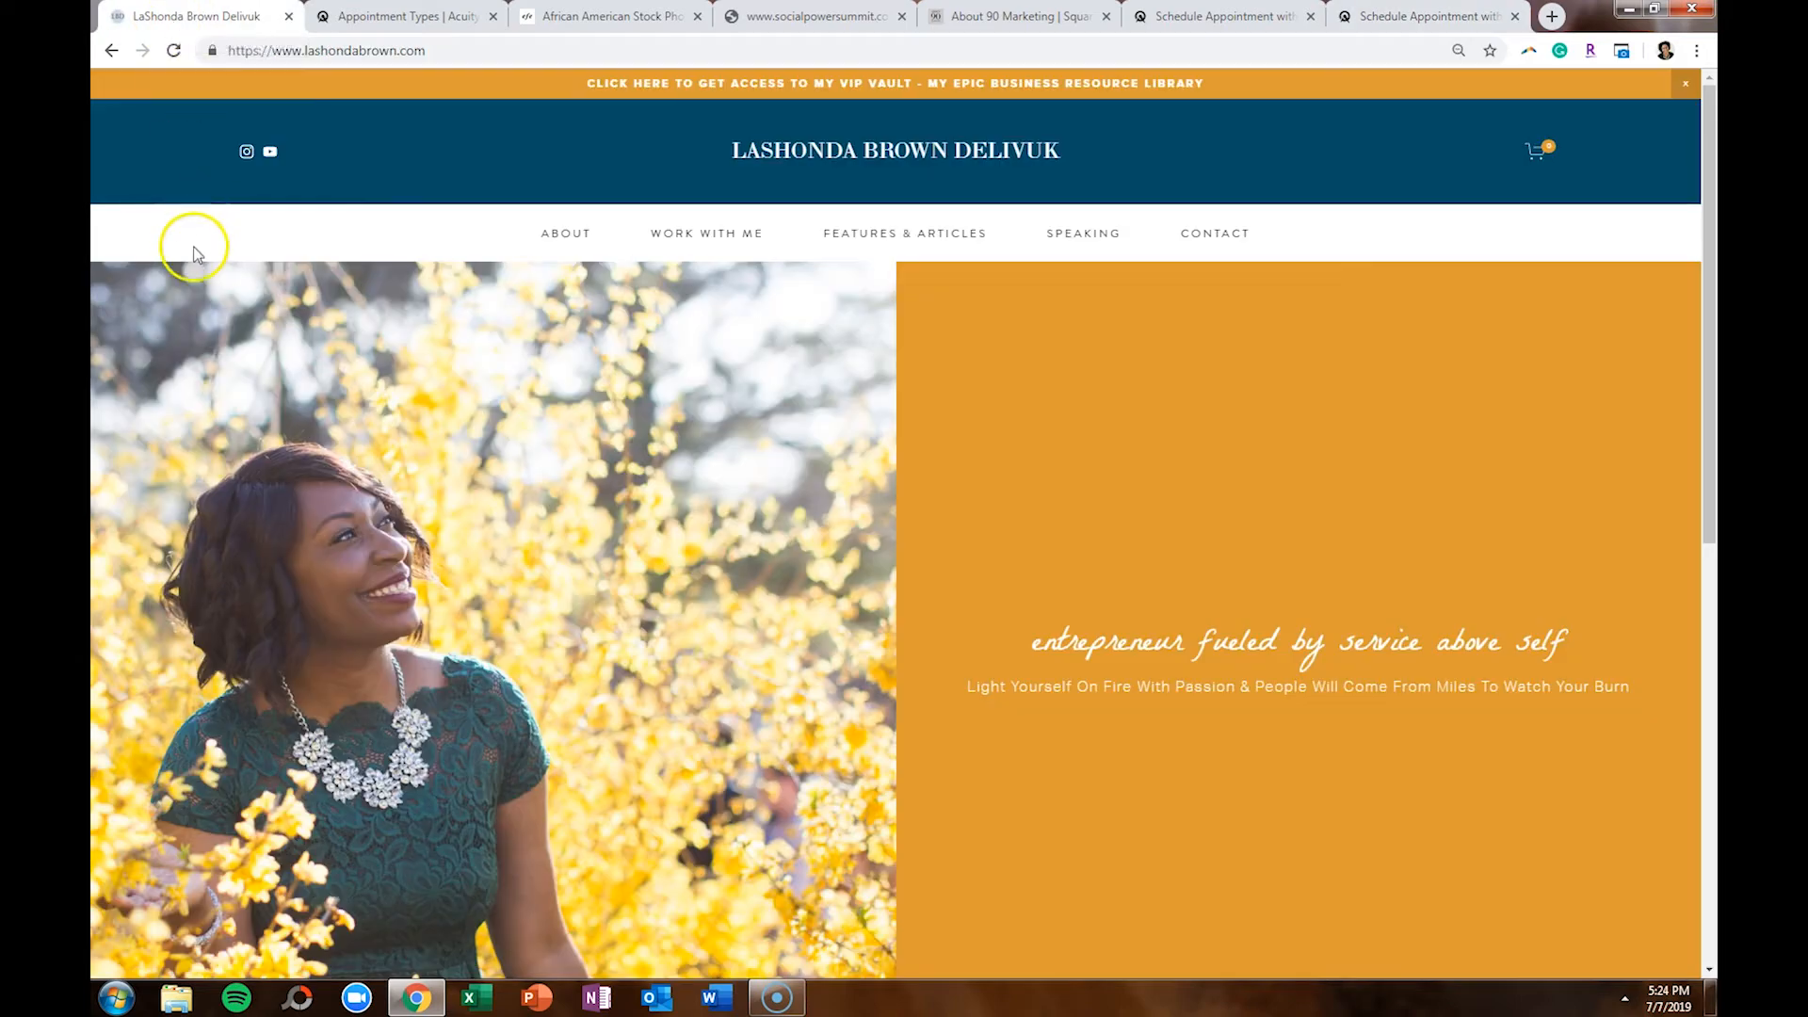
key(Escape)
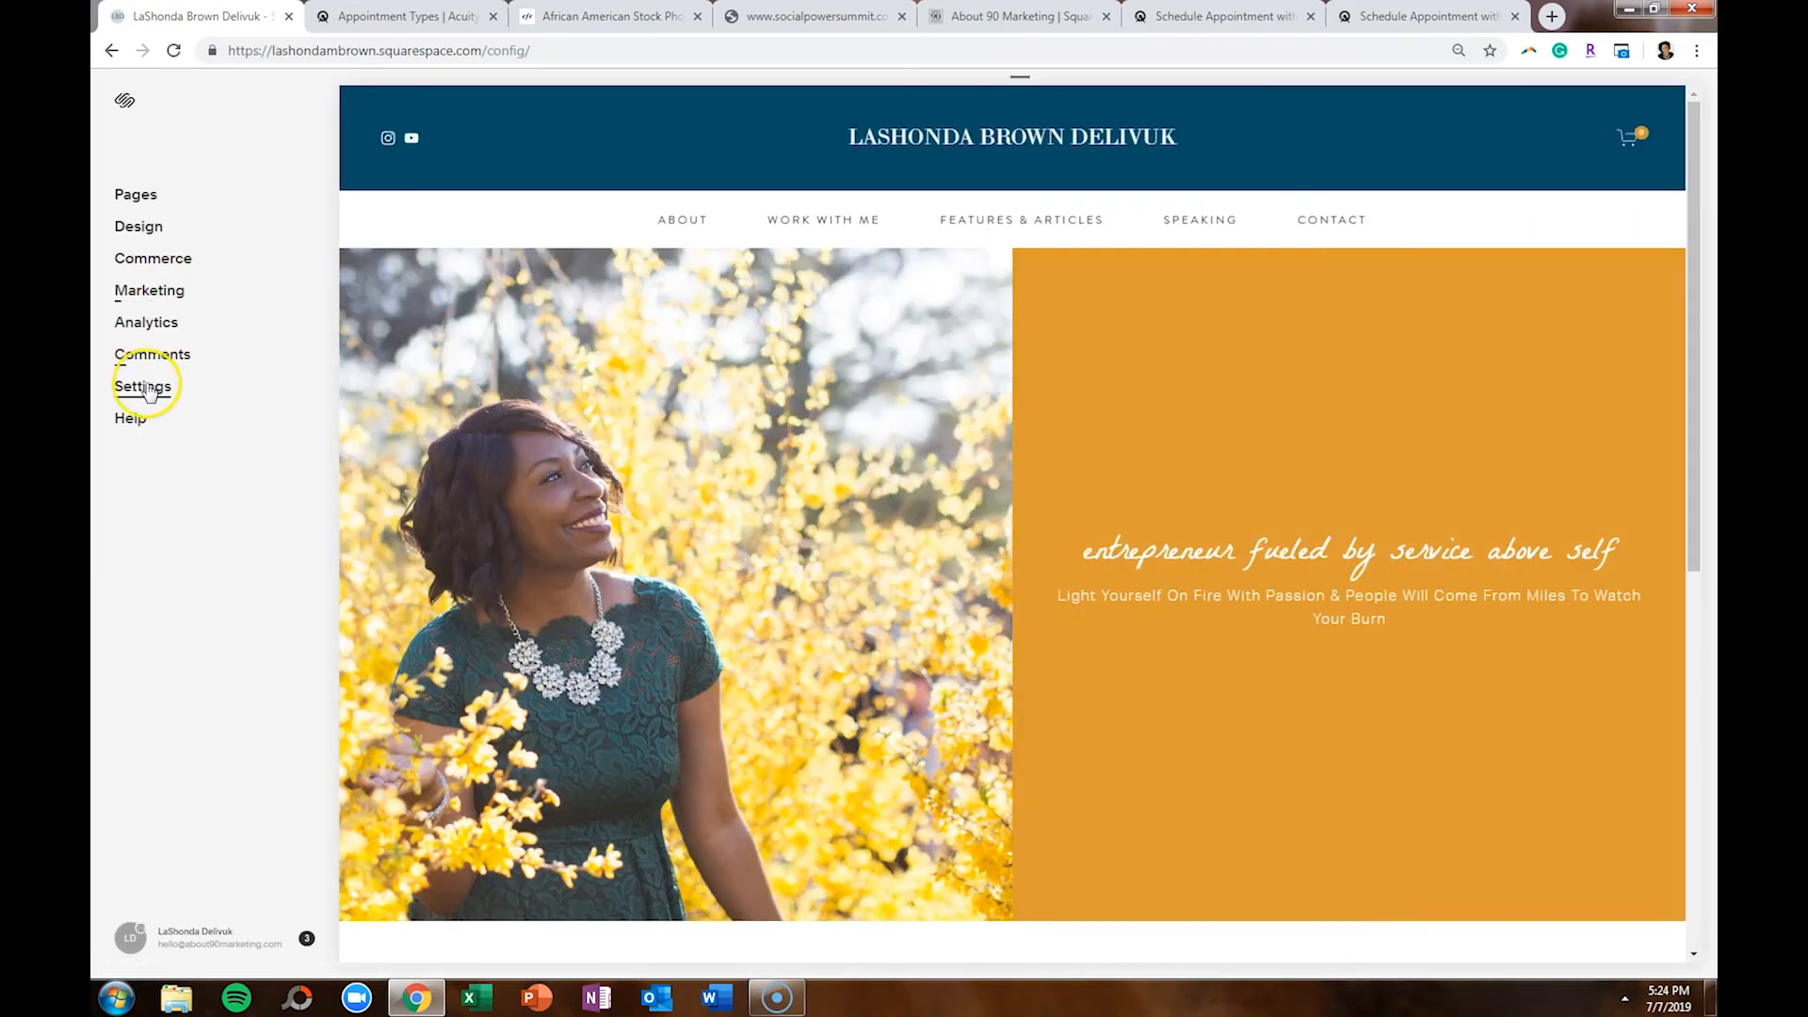
click(147, 388)
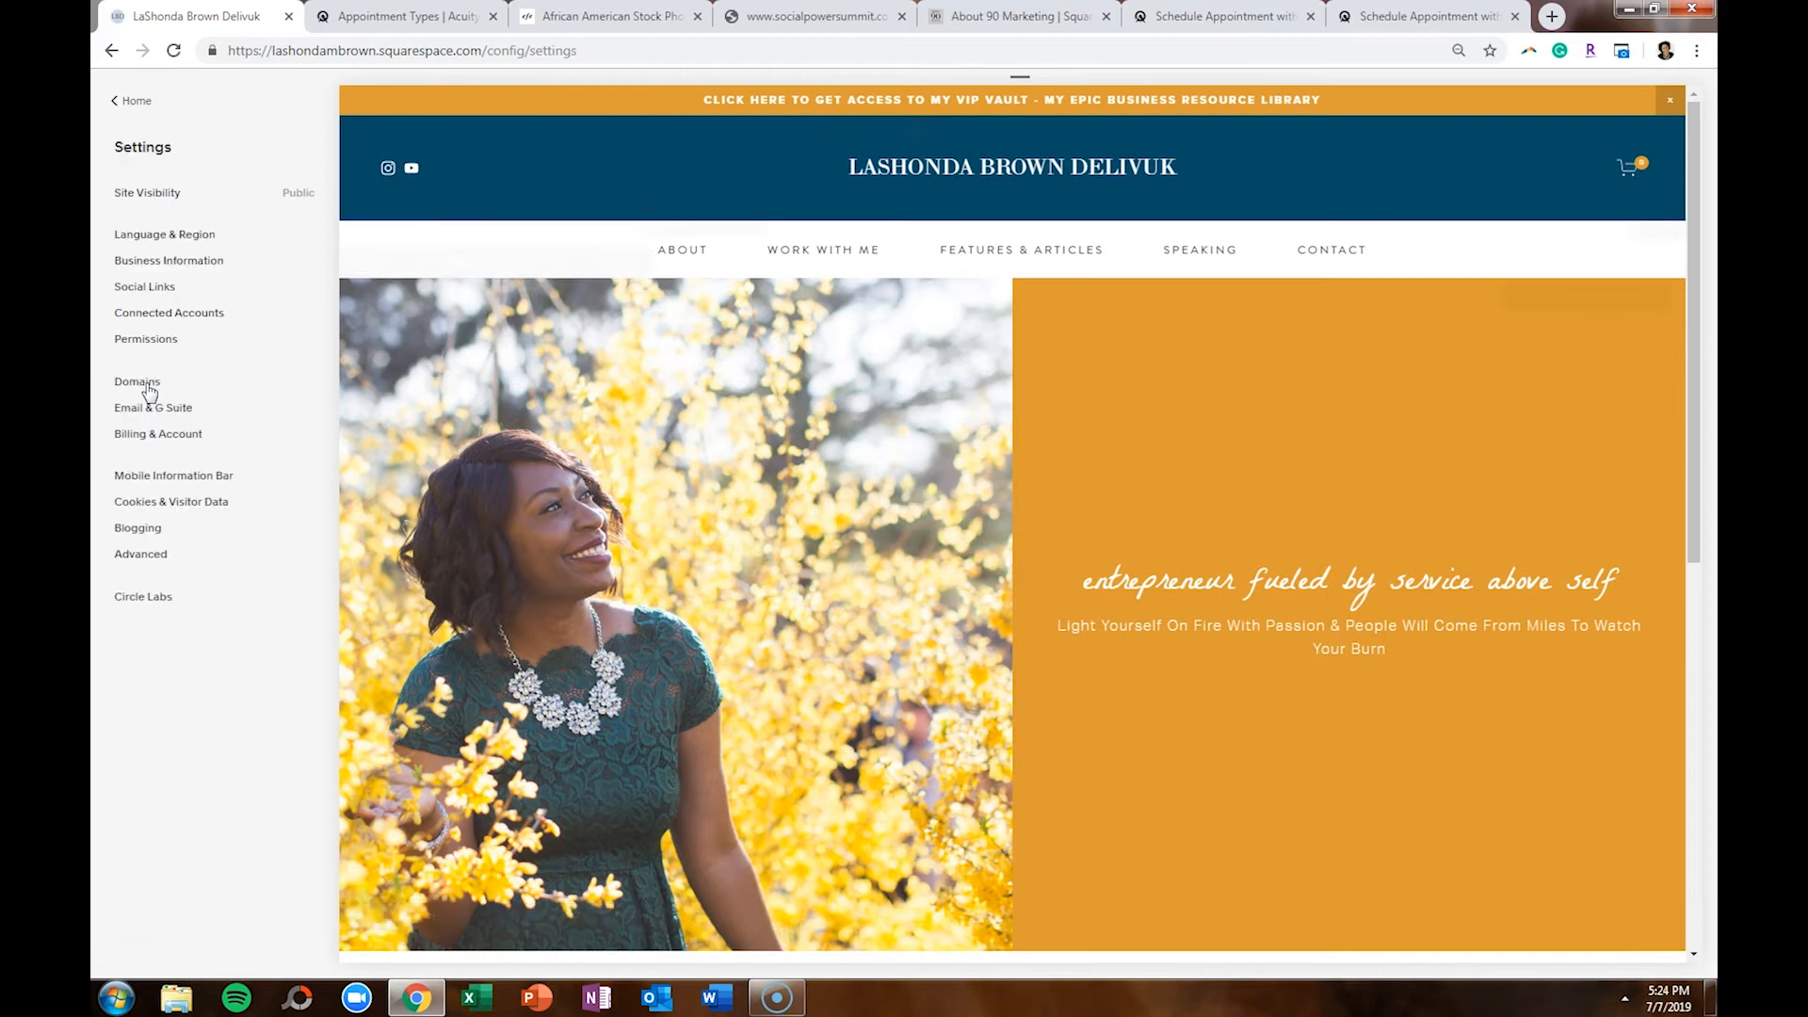
click(142, 552)
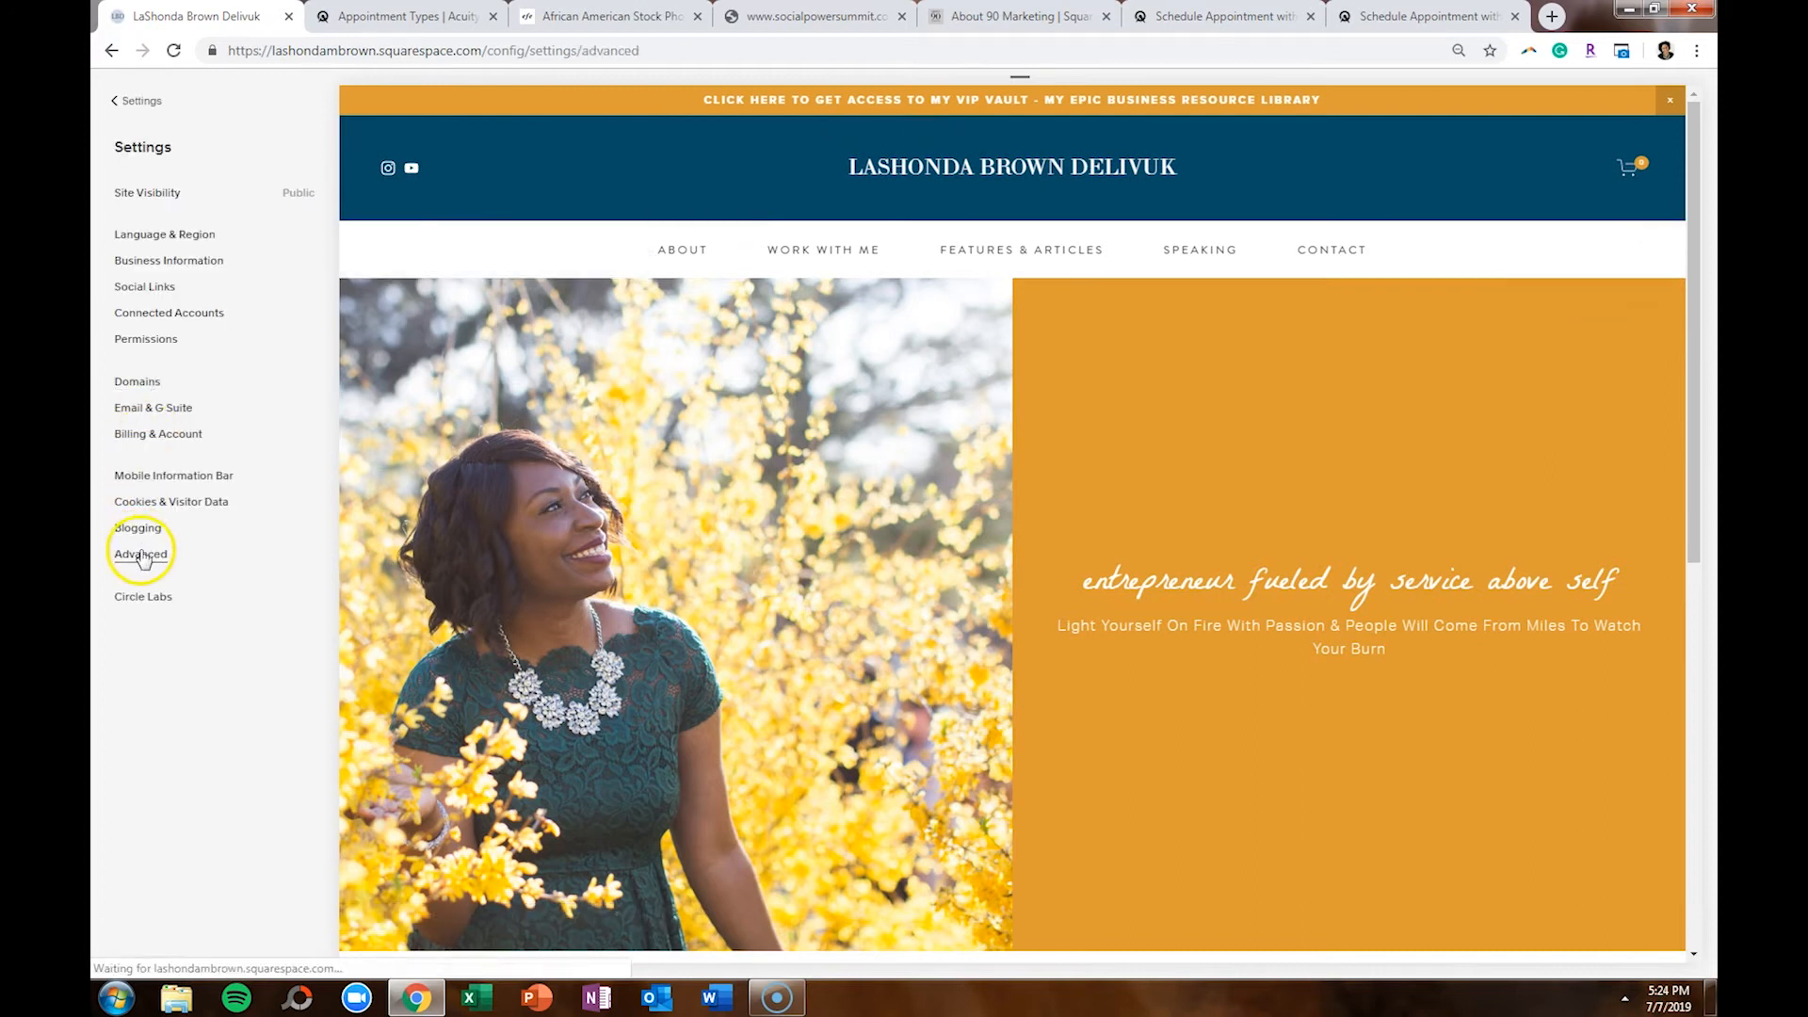
click(167, 282)
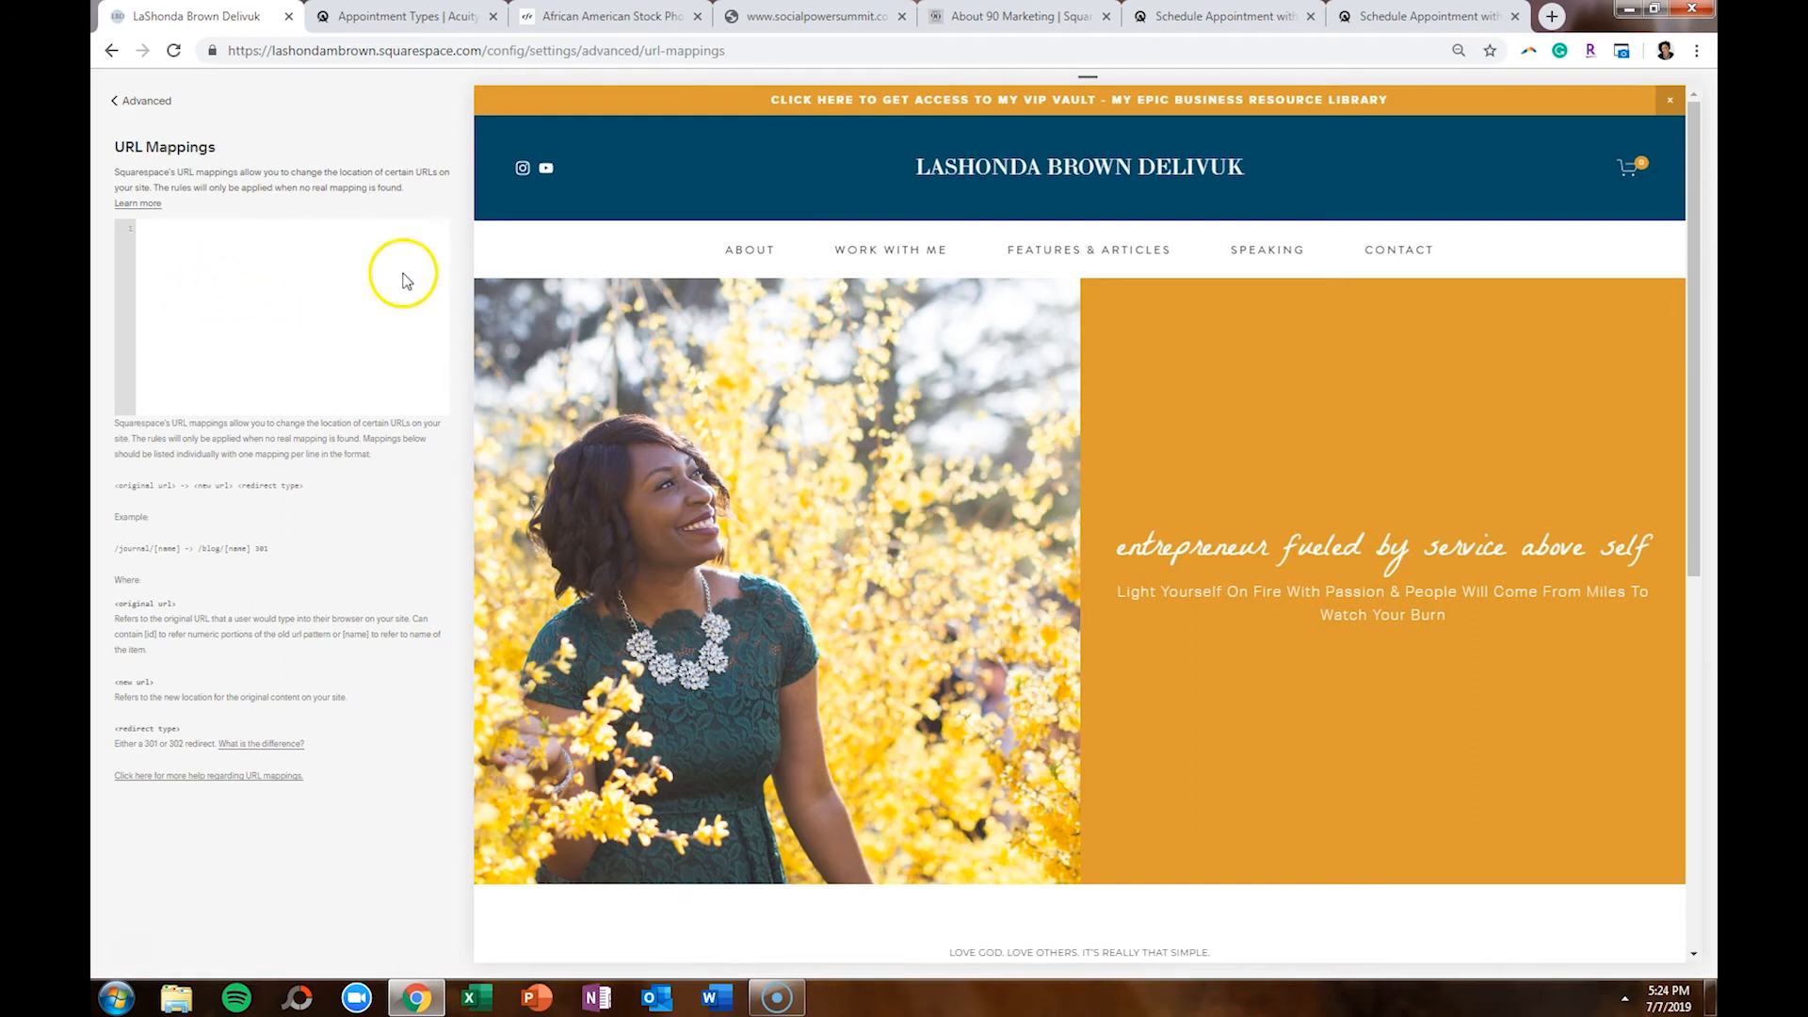
Copy the /discoverycall mapping into the personal site and change its path to /calendar
click(955, 11)
click(202, 248)
key(ctrl+a)
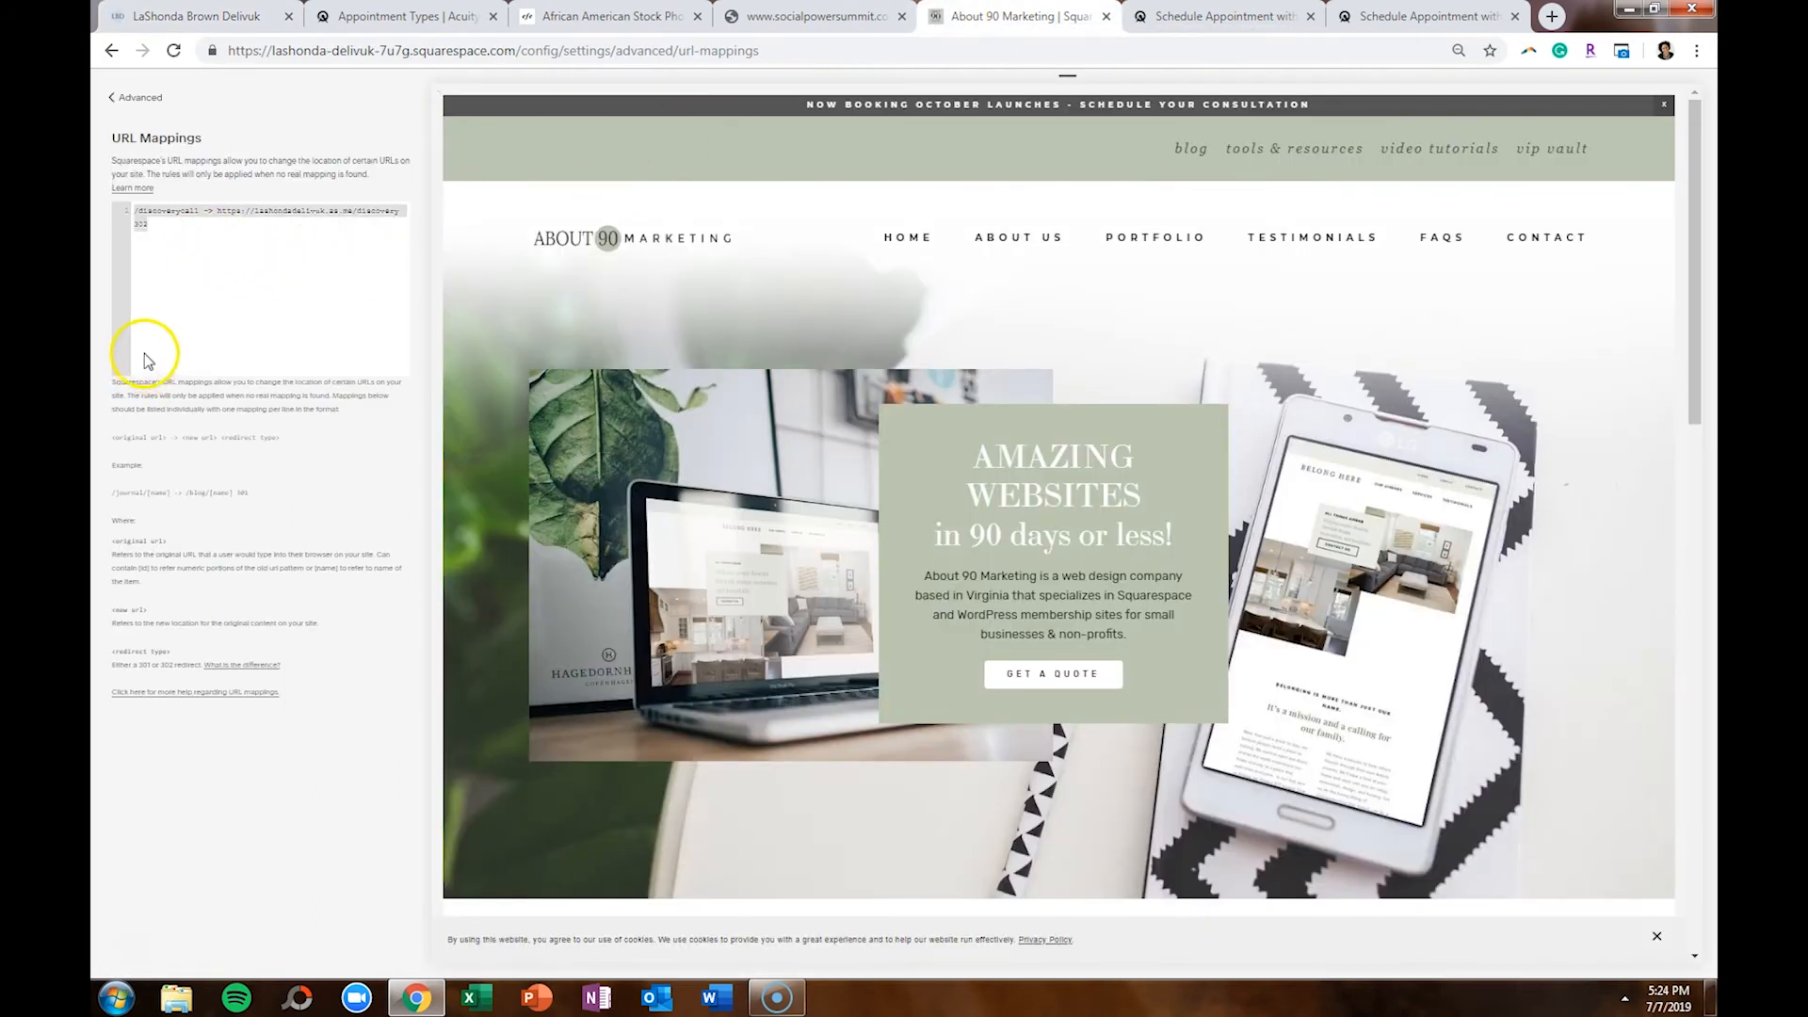
click(184, 16)
click(218, 250)
key(ctrl+v)
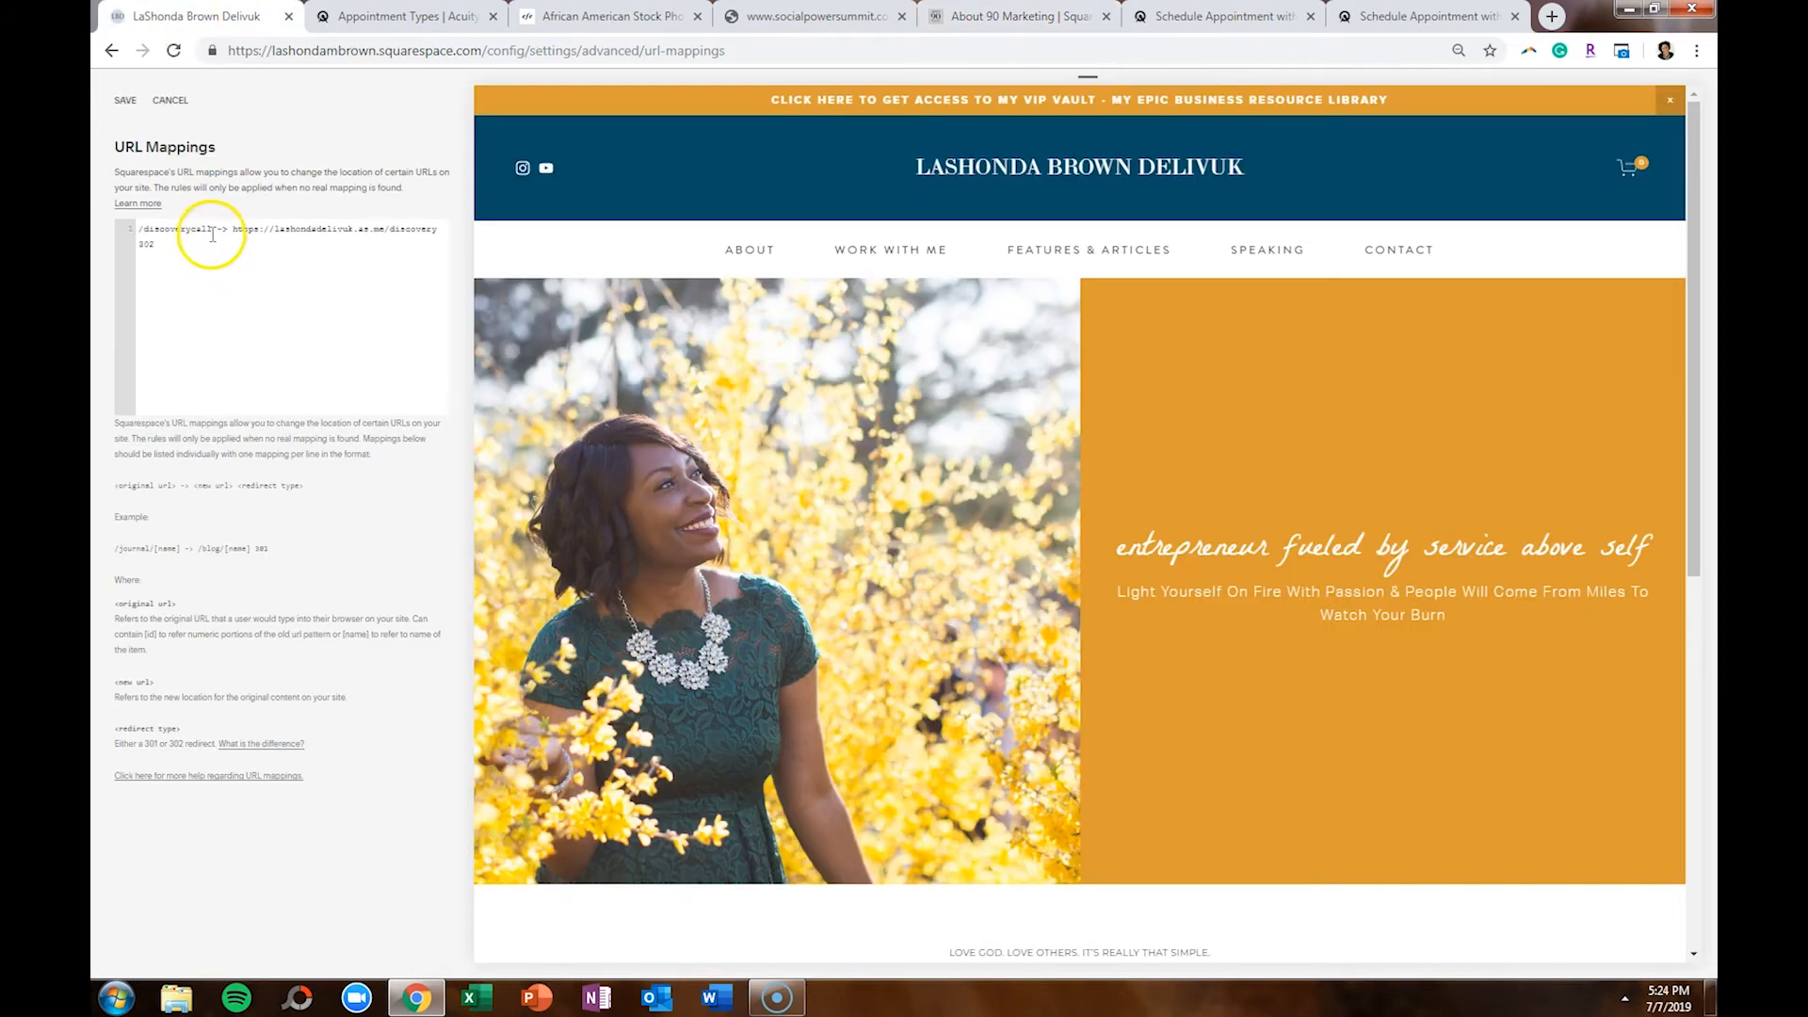
drag(160, 230, 143, 230)
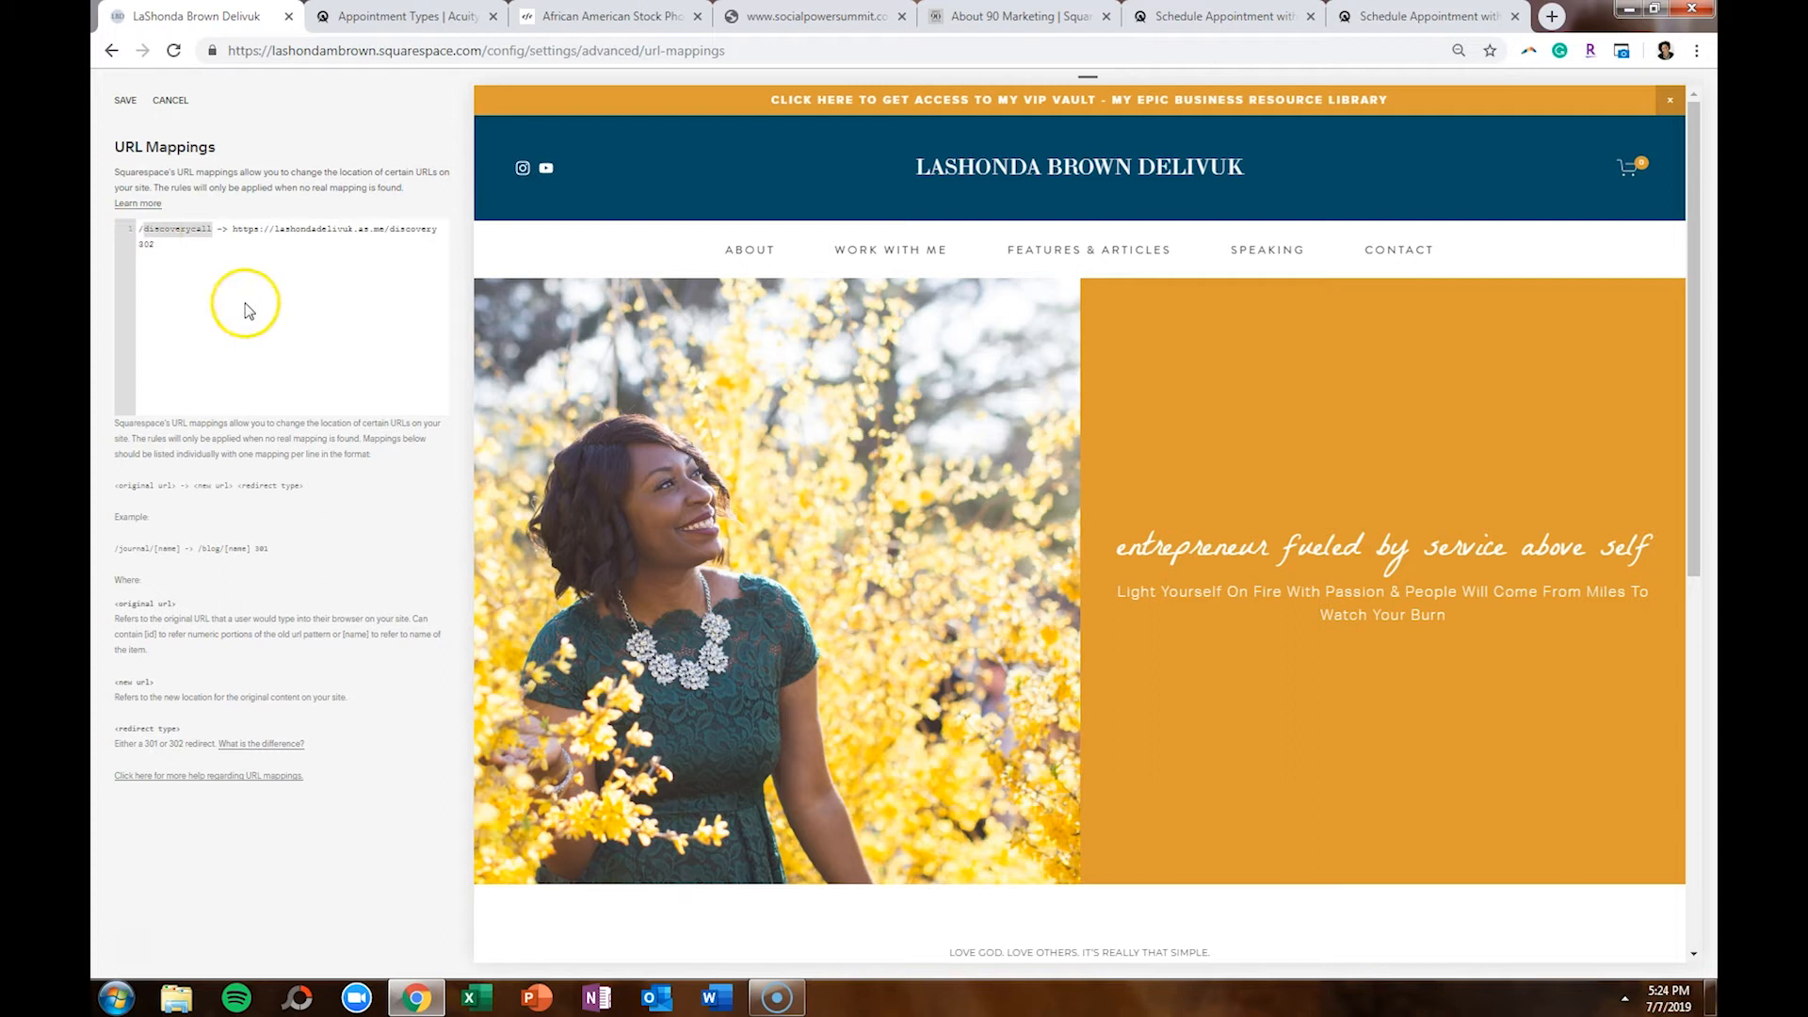
text(calendar)
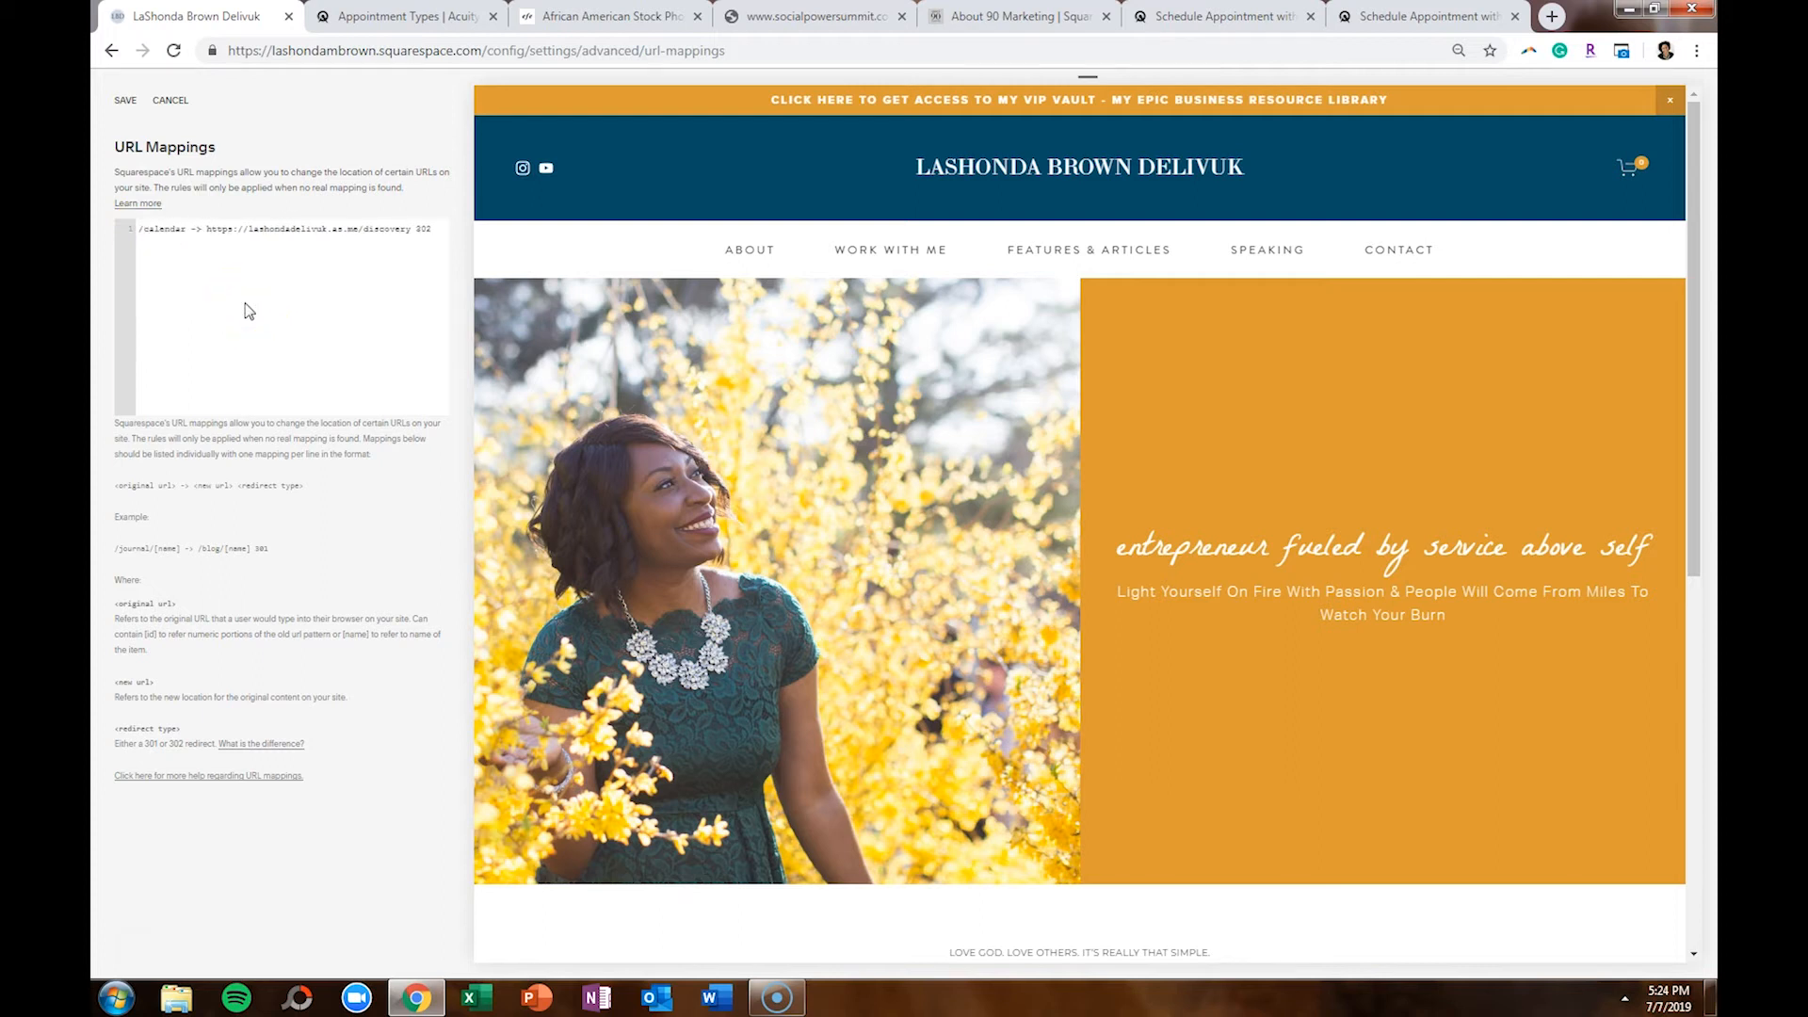
Point /calendar at the Acuity booking page address without &notembedded=1, and save
click(1215, 16)
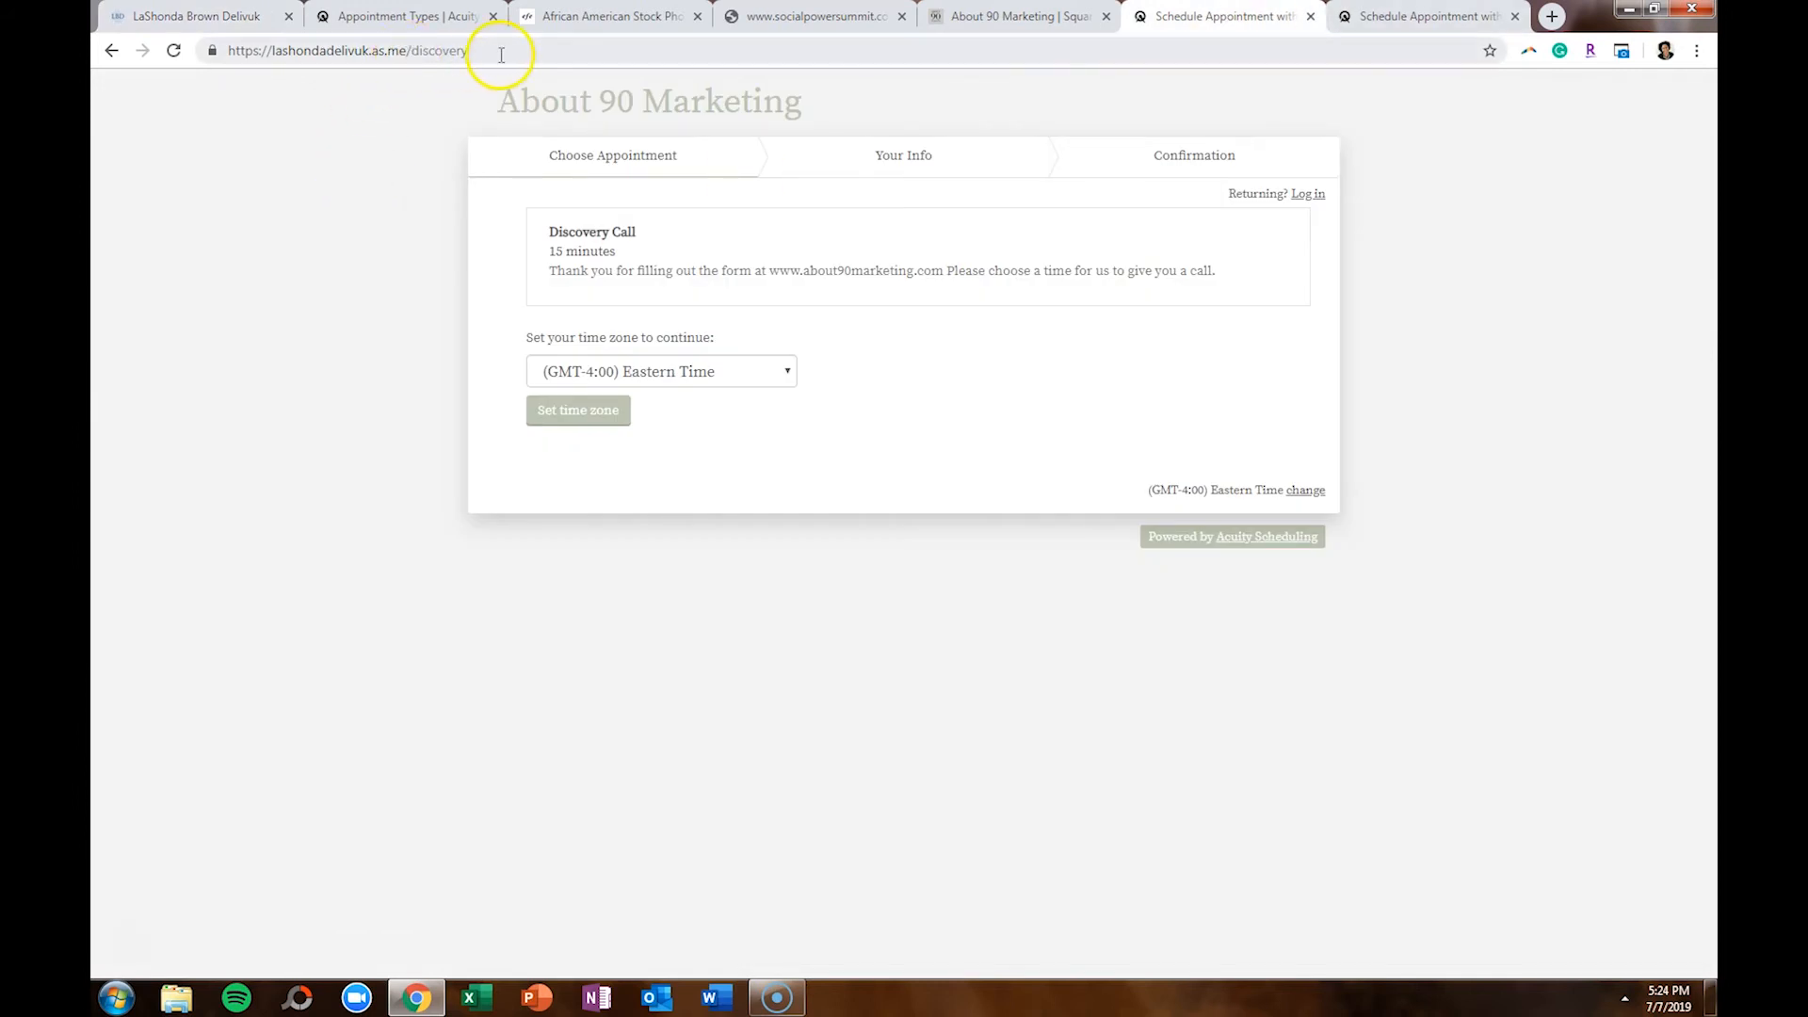
click(1375, 17)
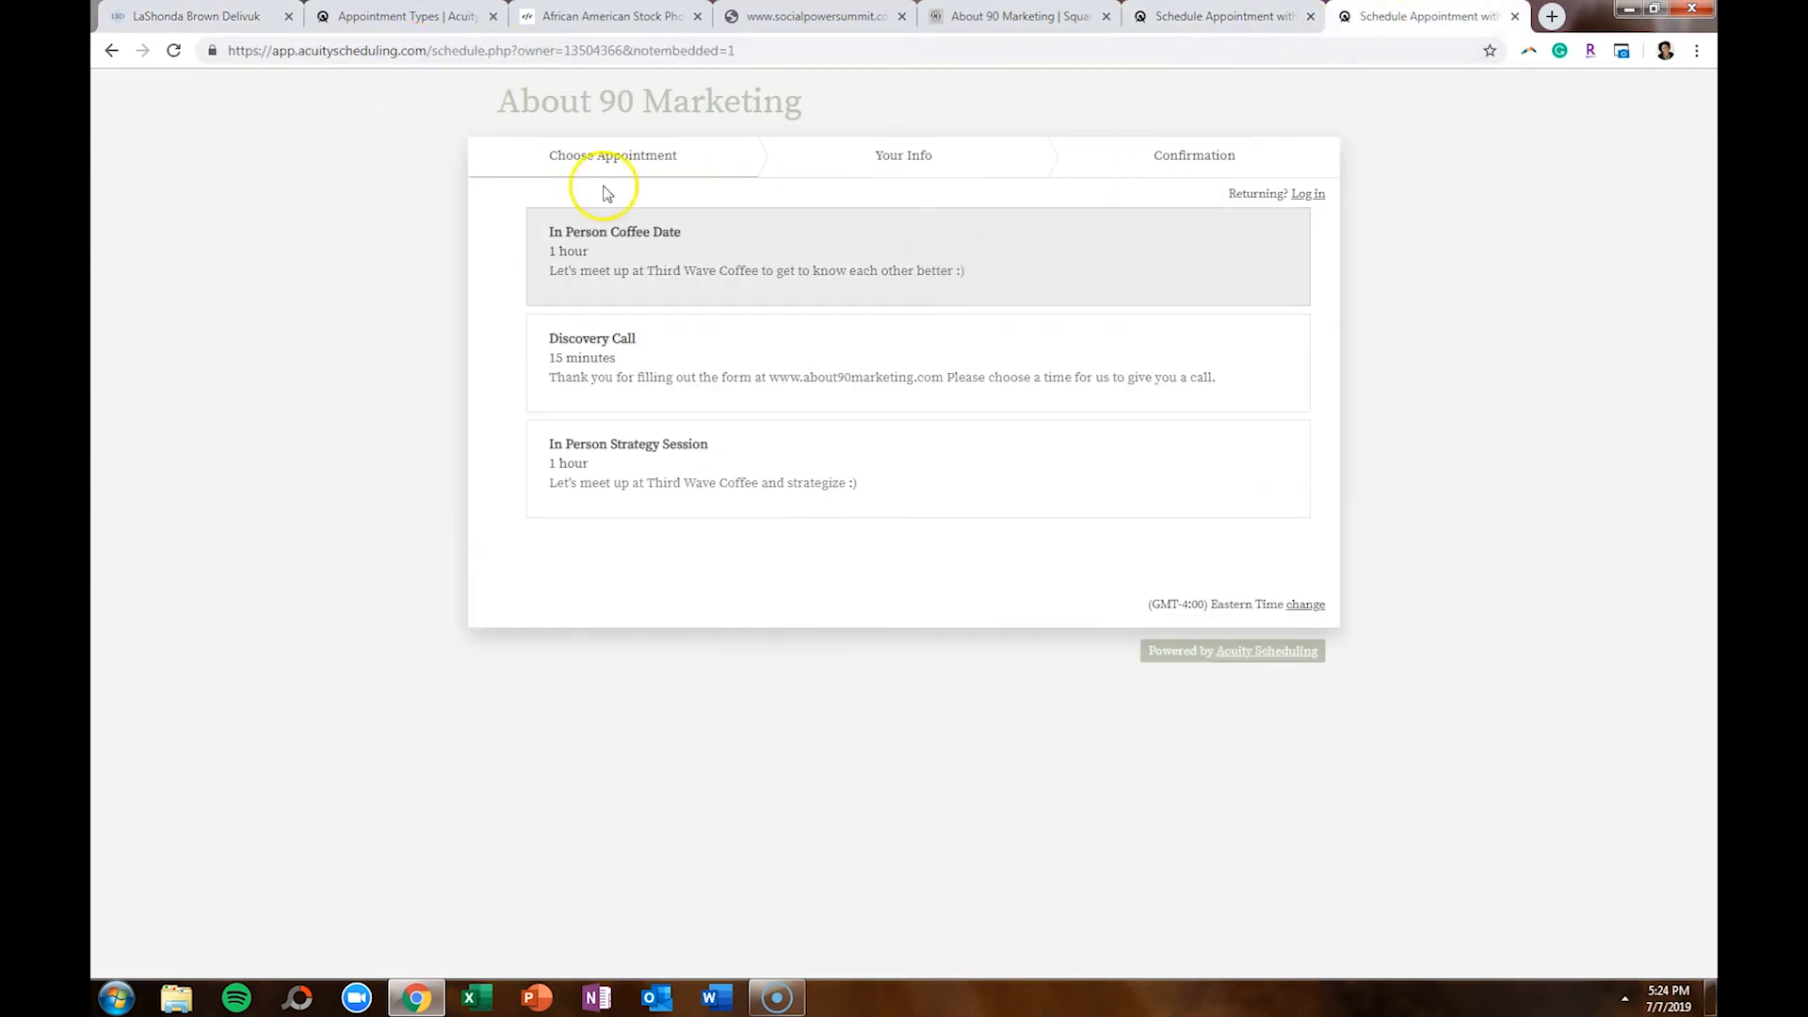
click(766, 52)
key(ctrl+c)
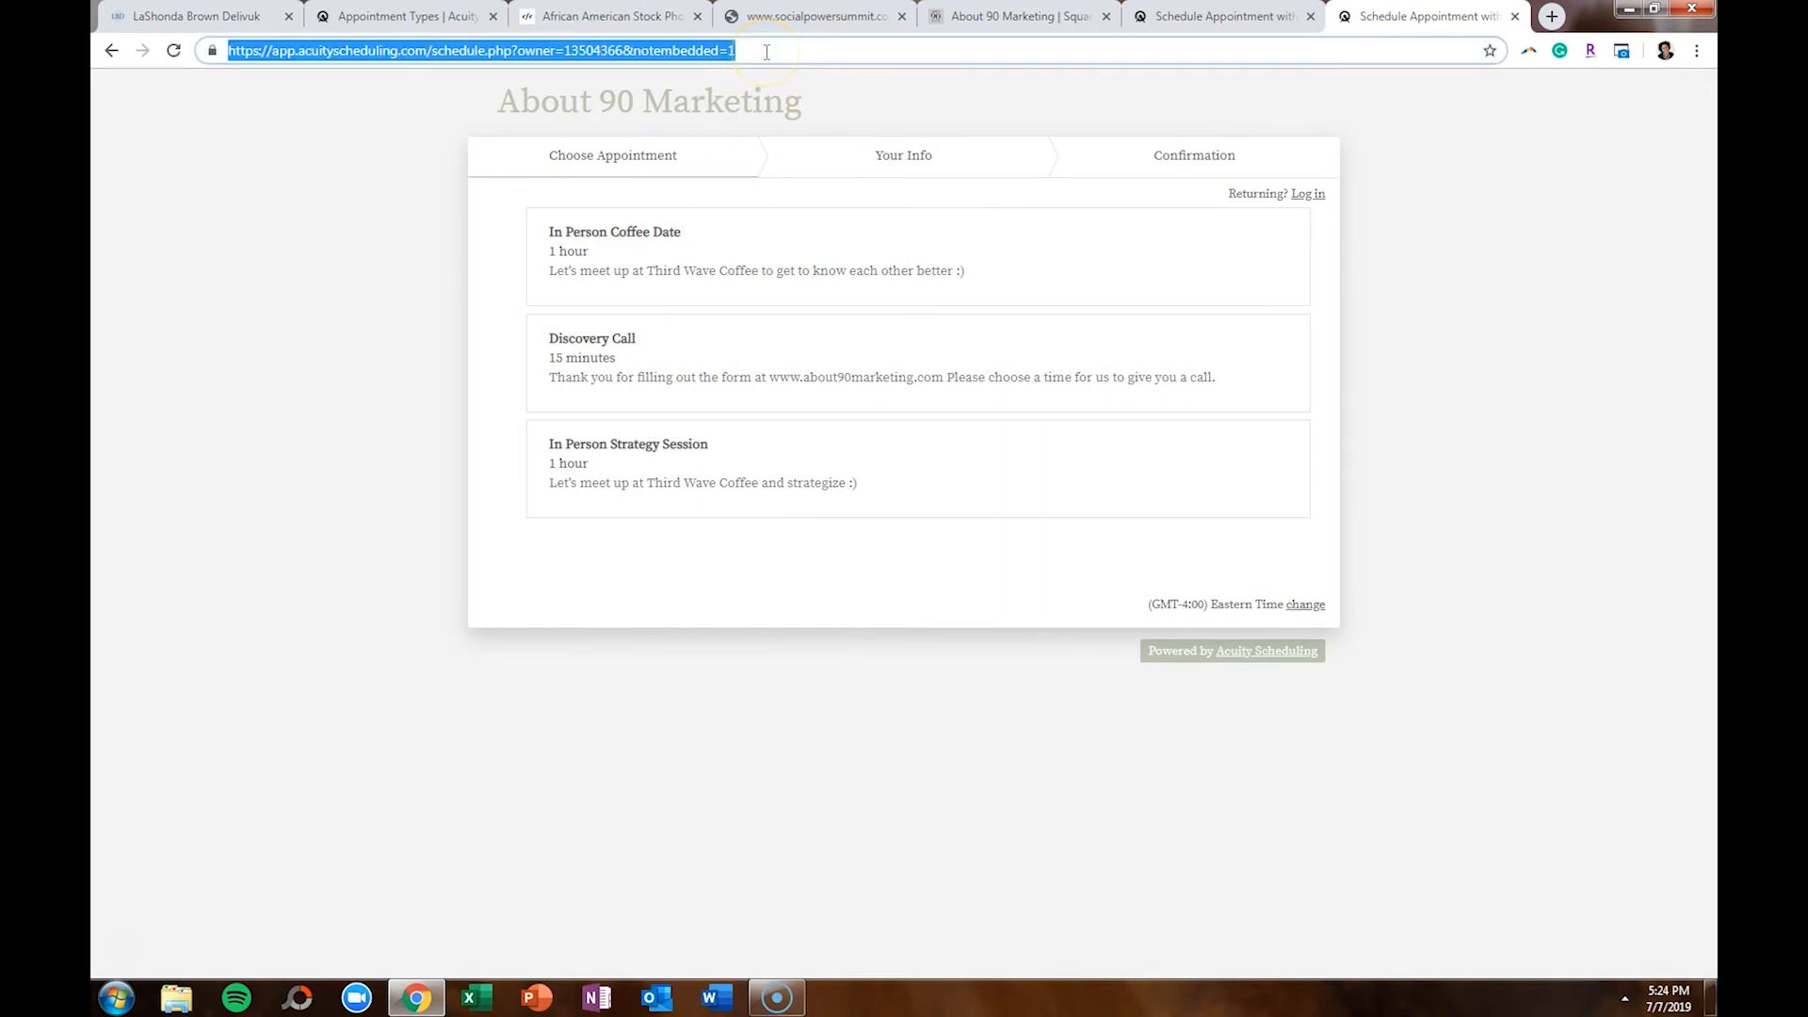
click(216, 16)
click(209, 228)
drag(209, 228, 409, 241)
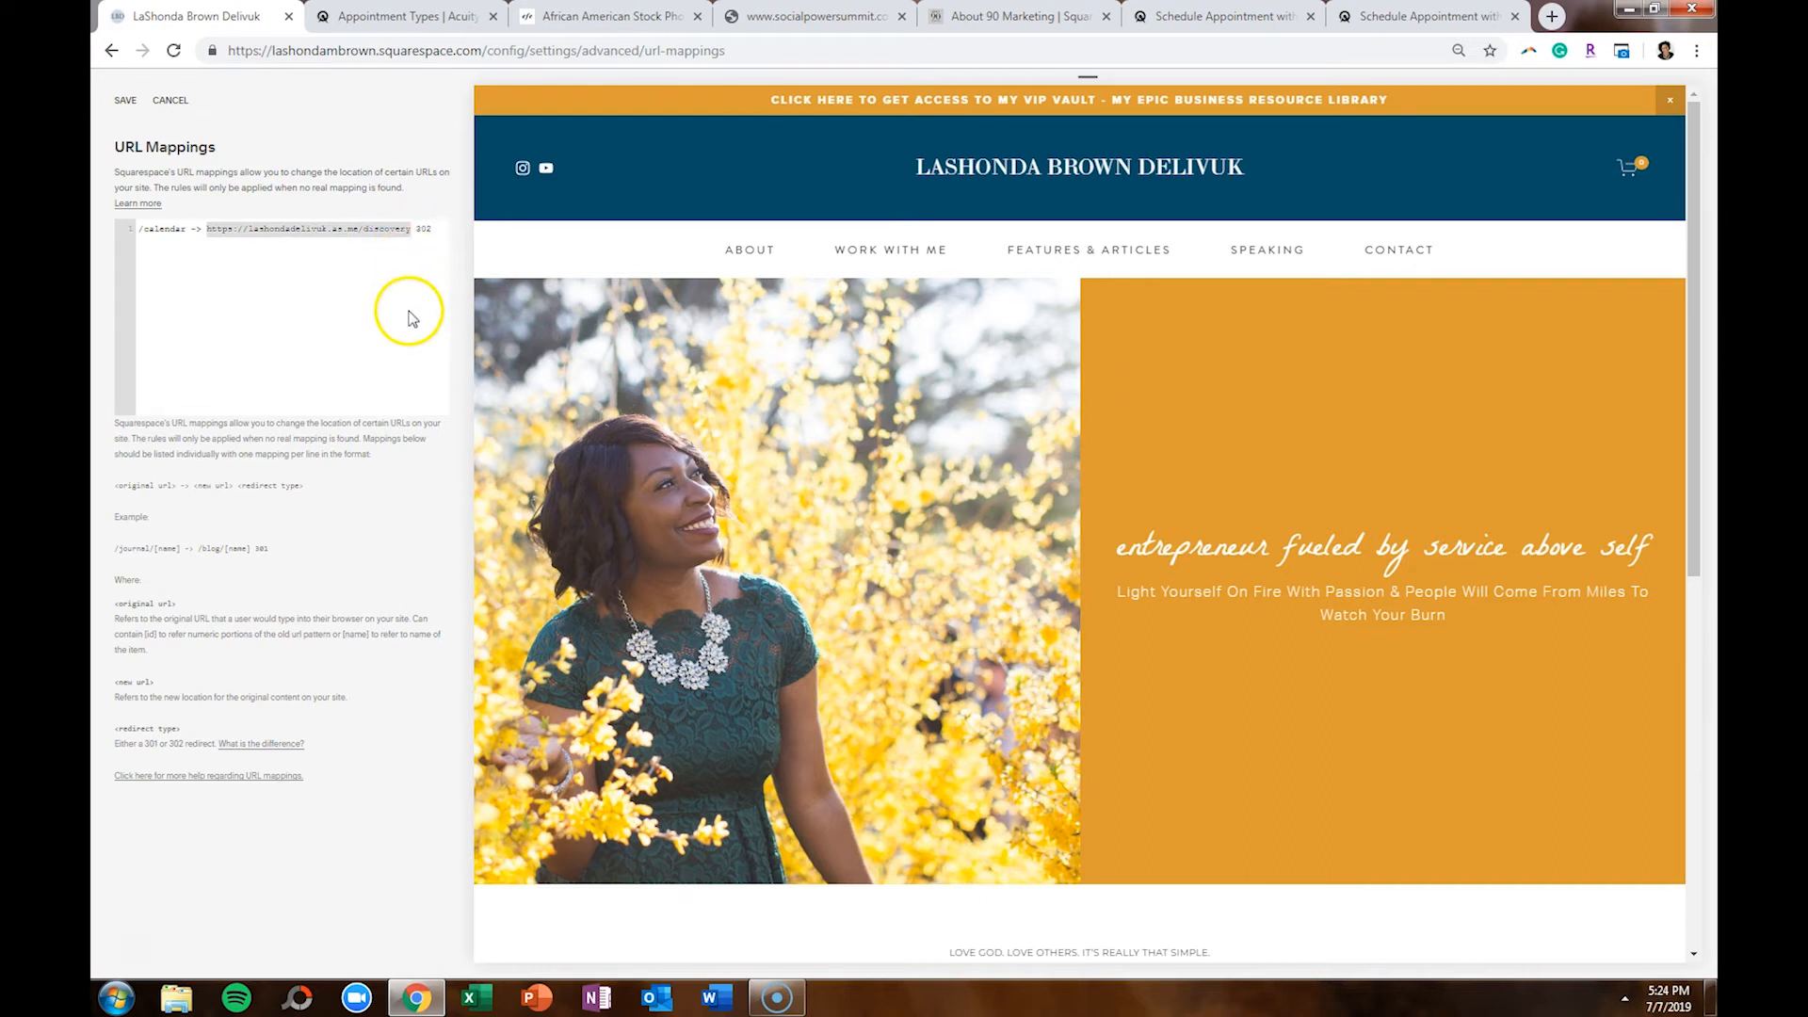
key(ctrl+v)
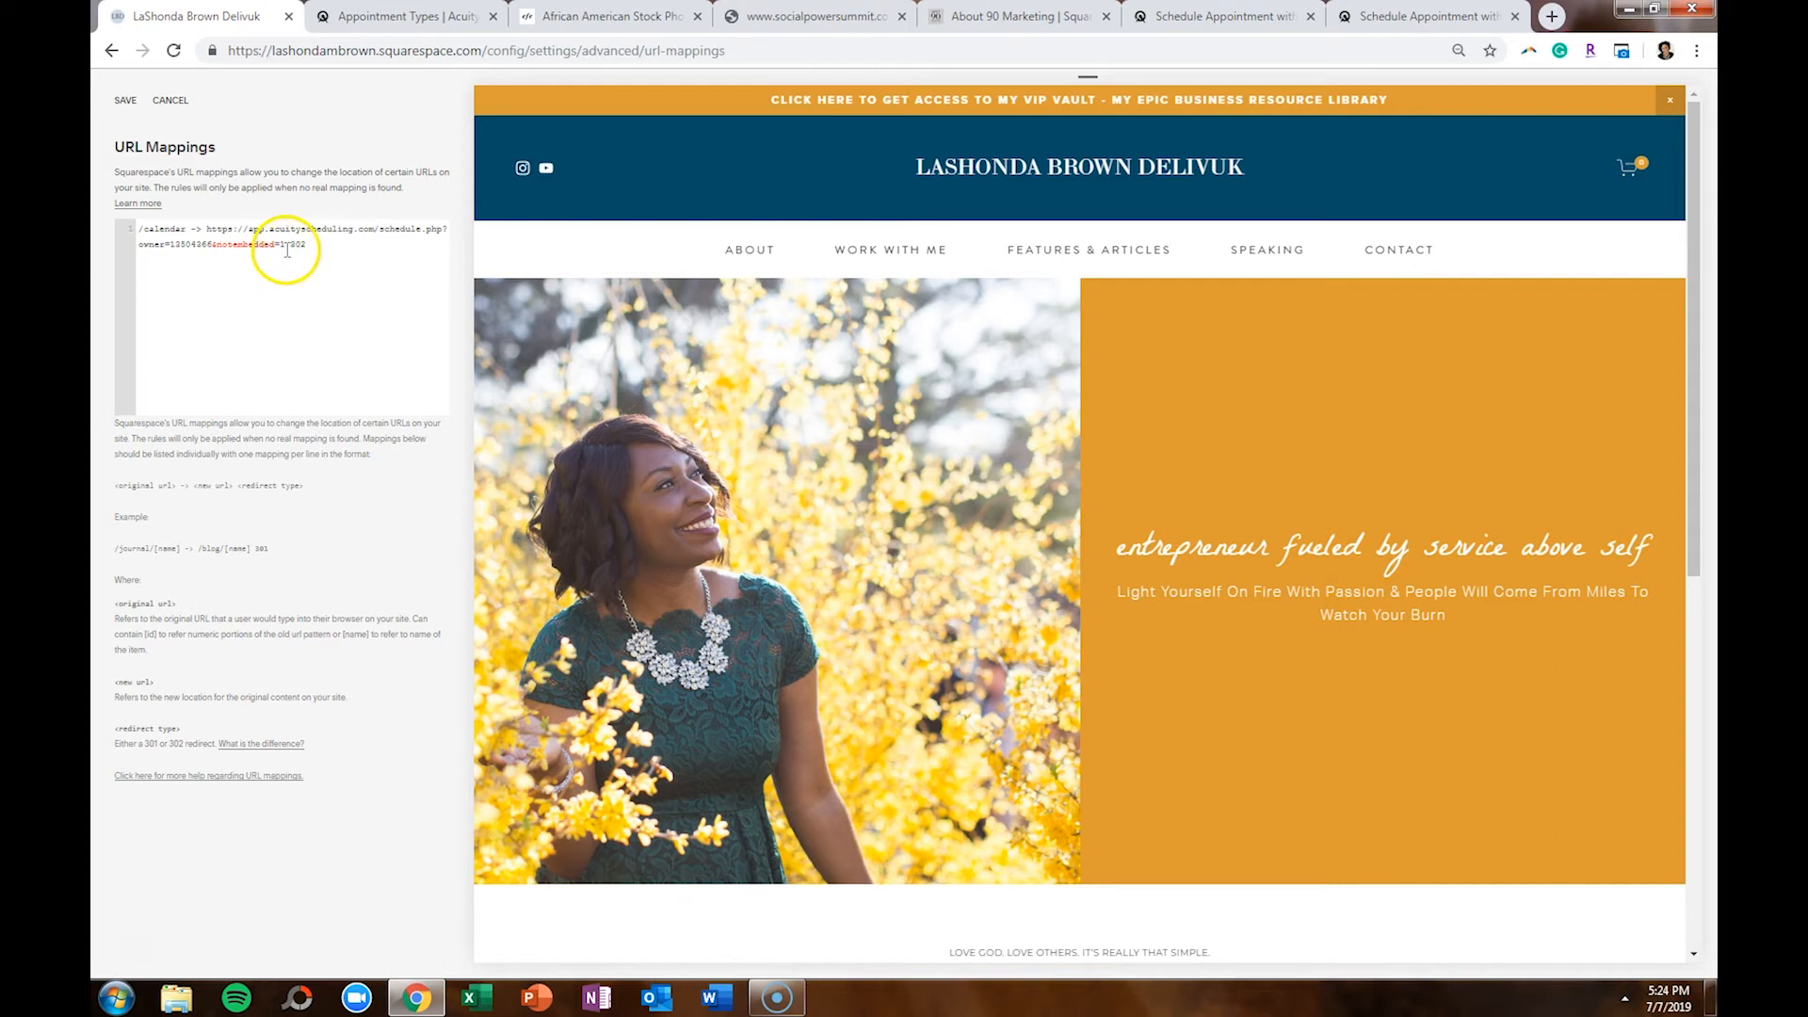
drag(286, 246, 213, 245)
key(BackSpace)
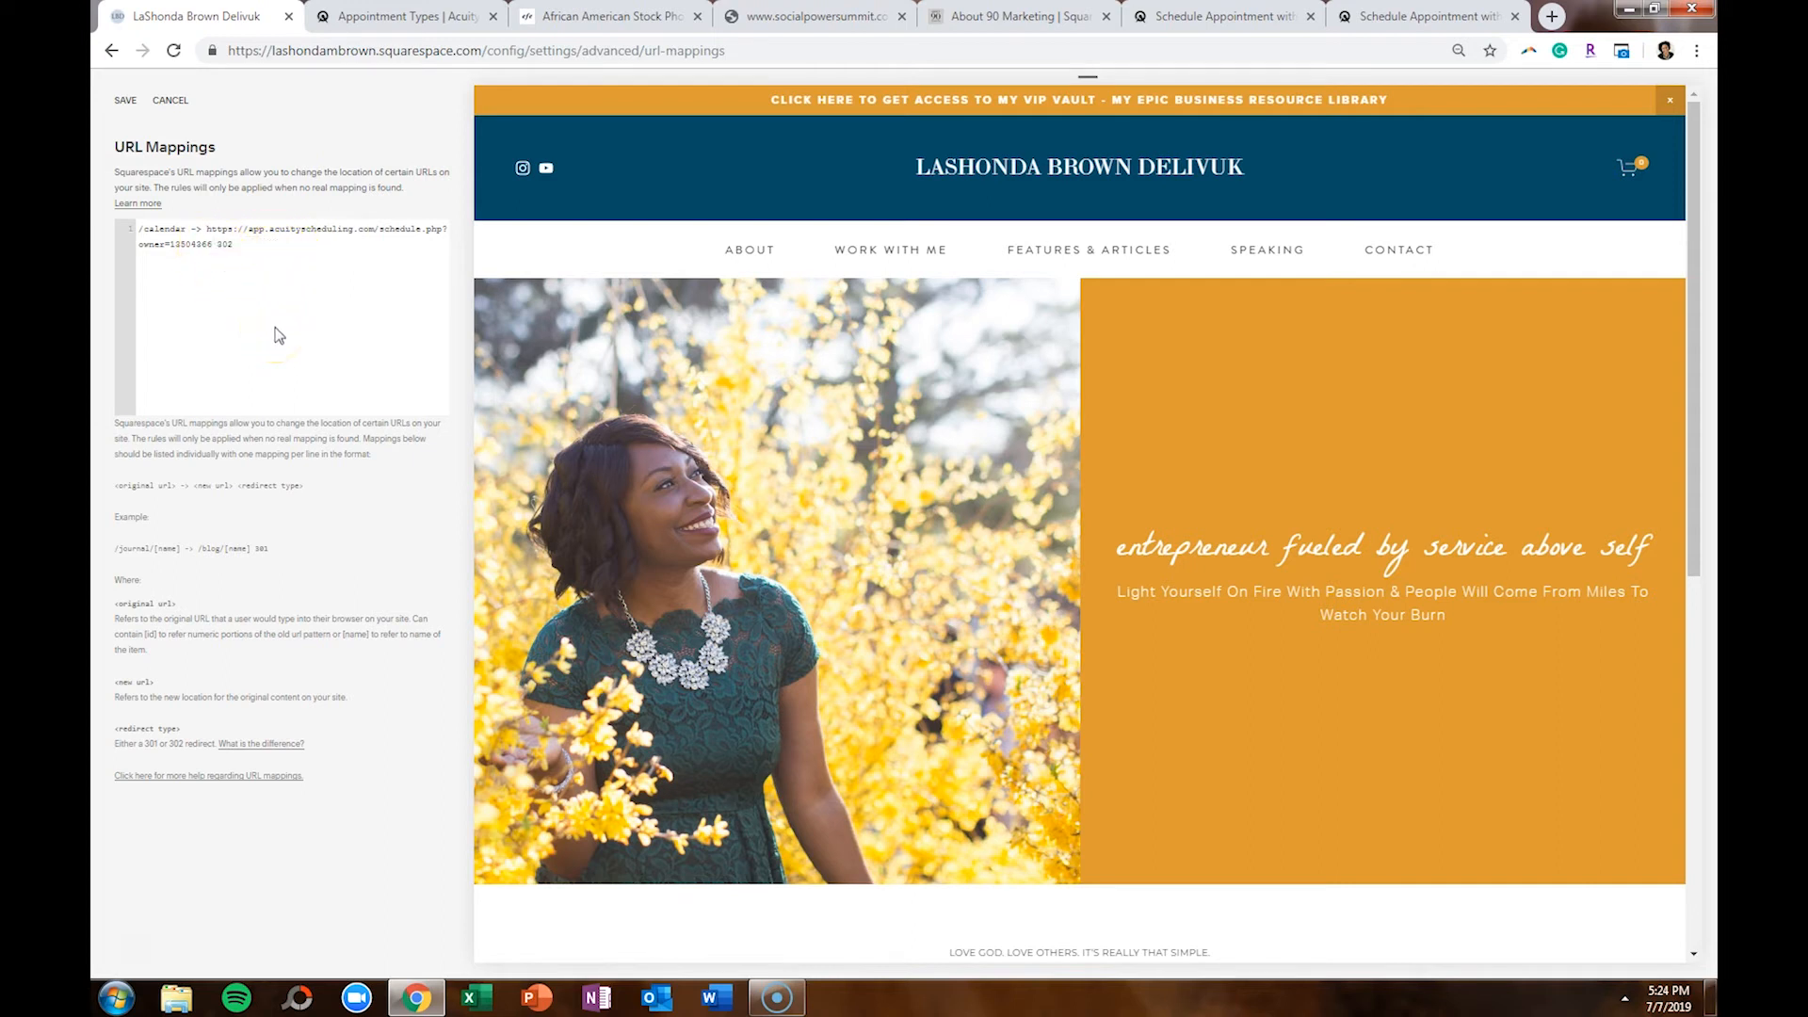
click(123, 115)
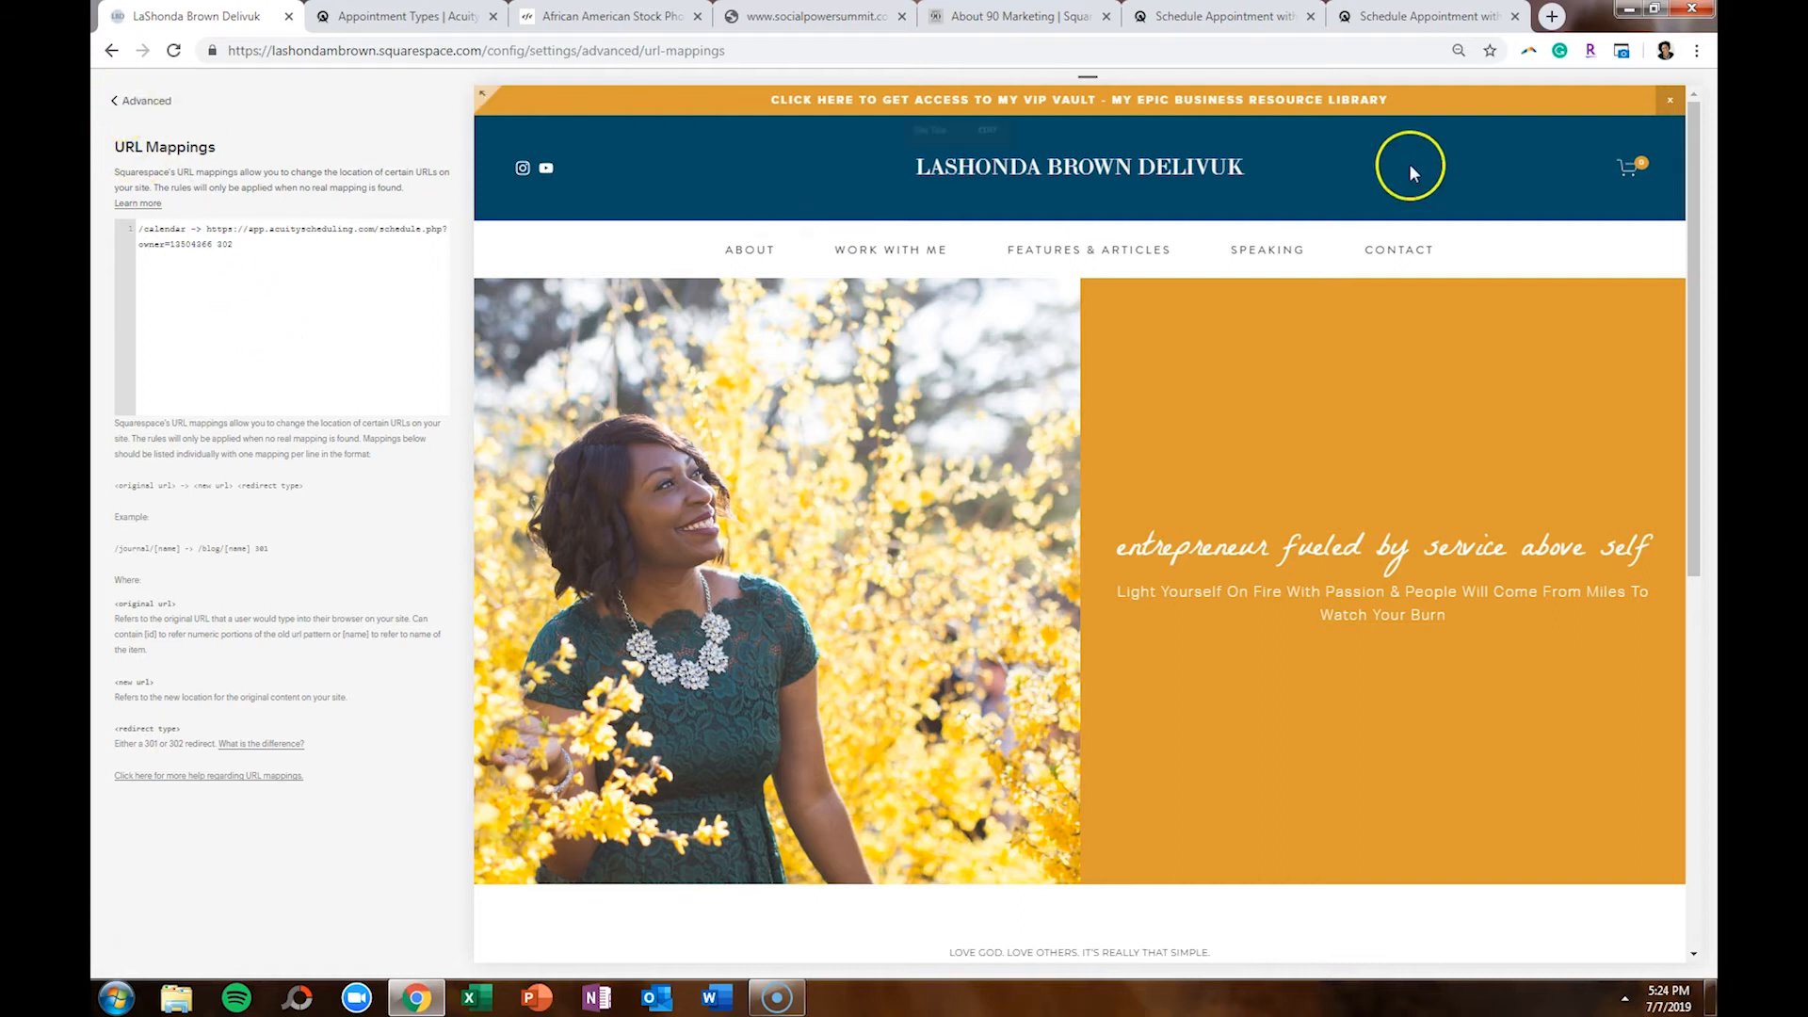
click(1548, 28)
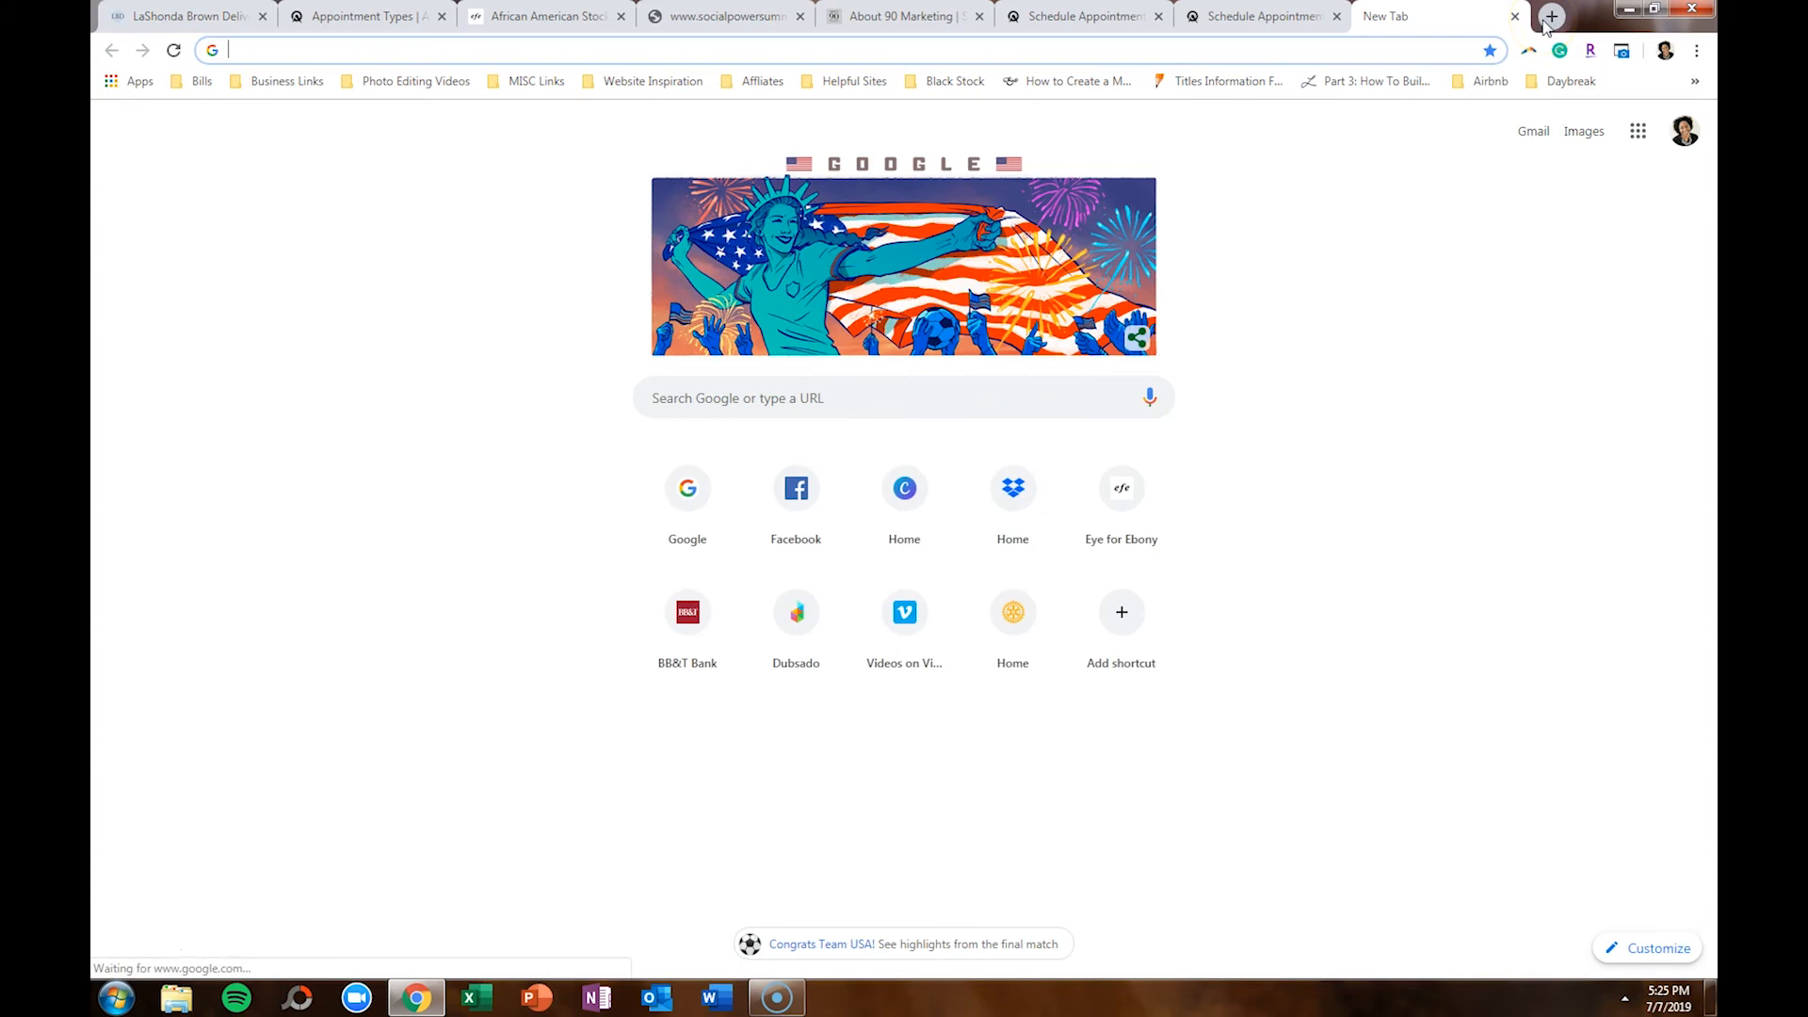
Test that the site's /calendar address loads the three-appointment Acuity booking page
text(la)
key(Right)
text(/)
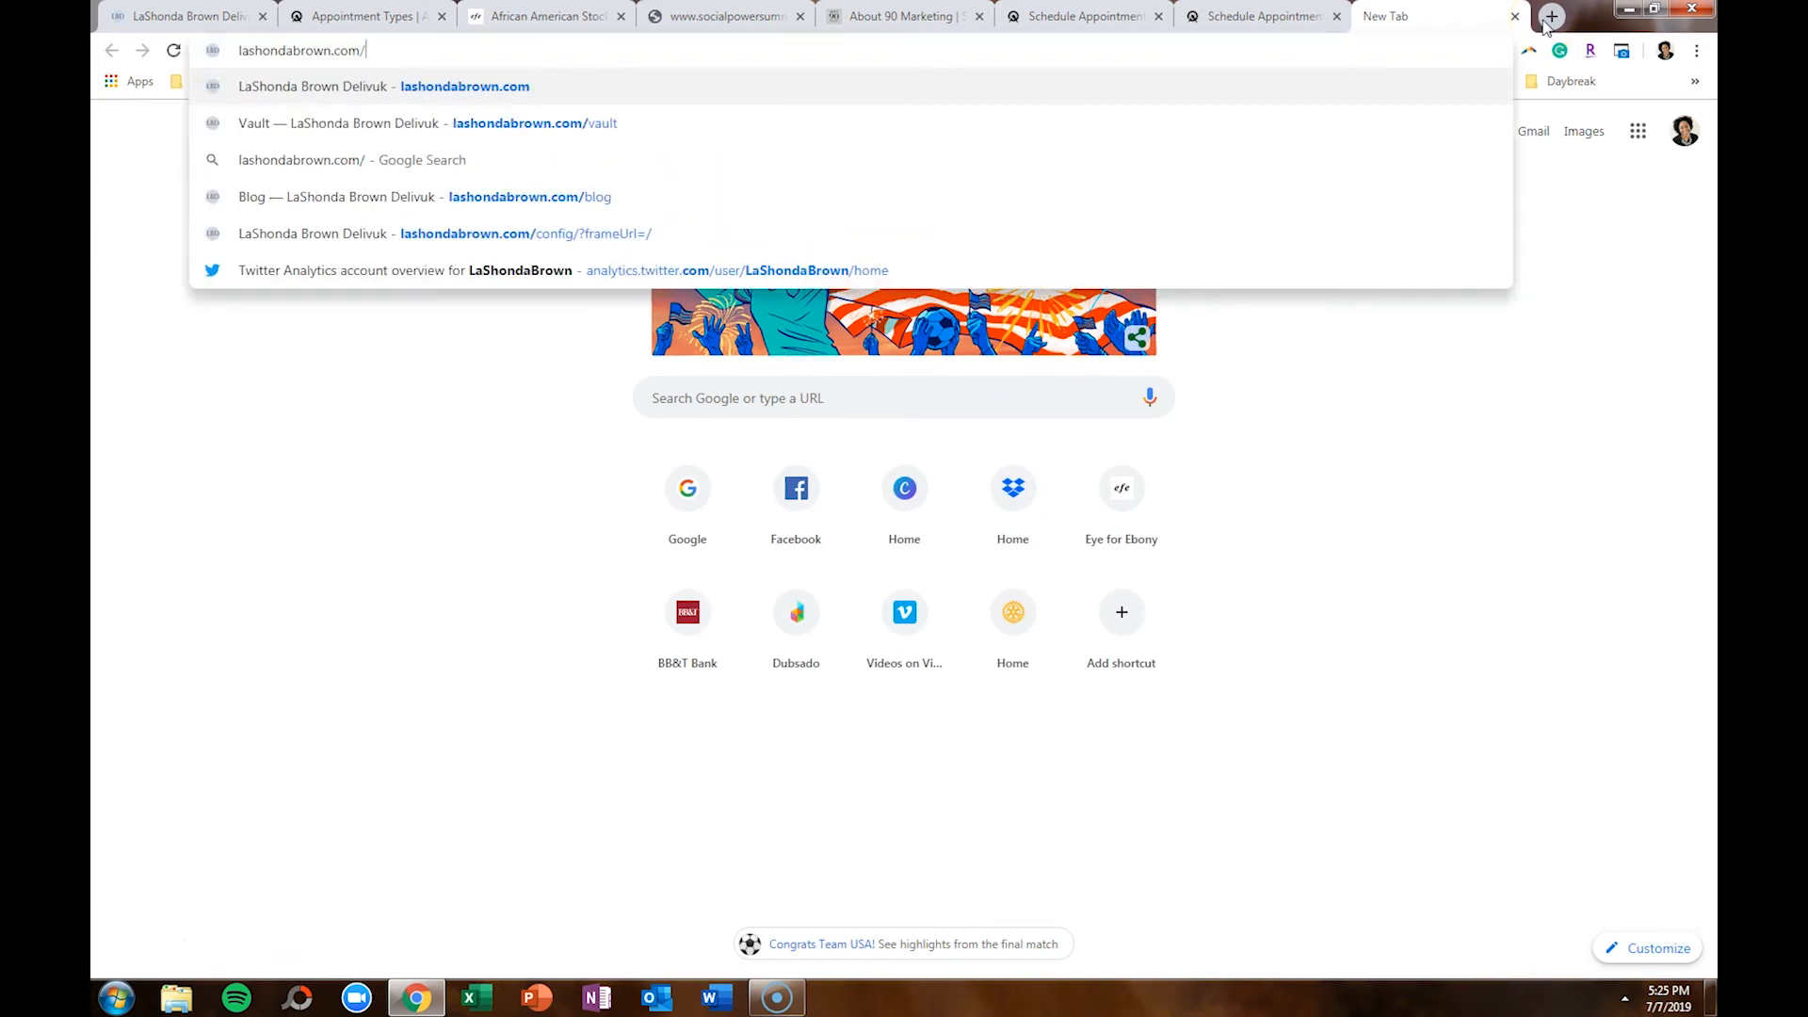
text(calendar)
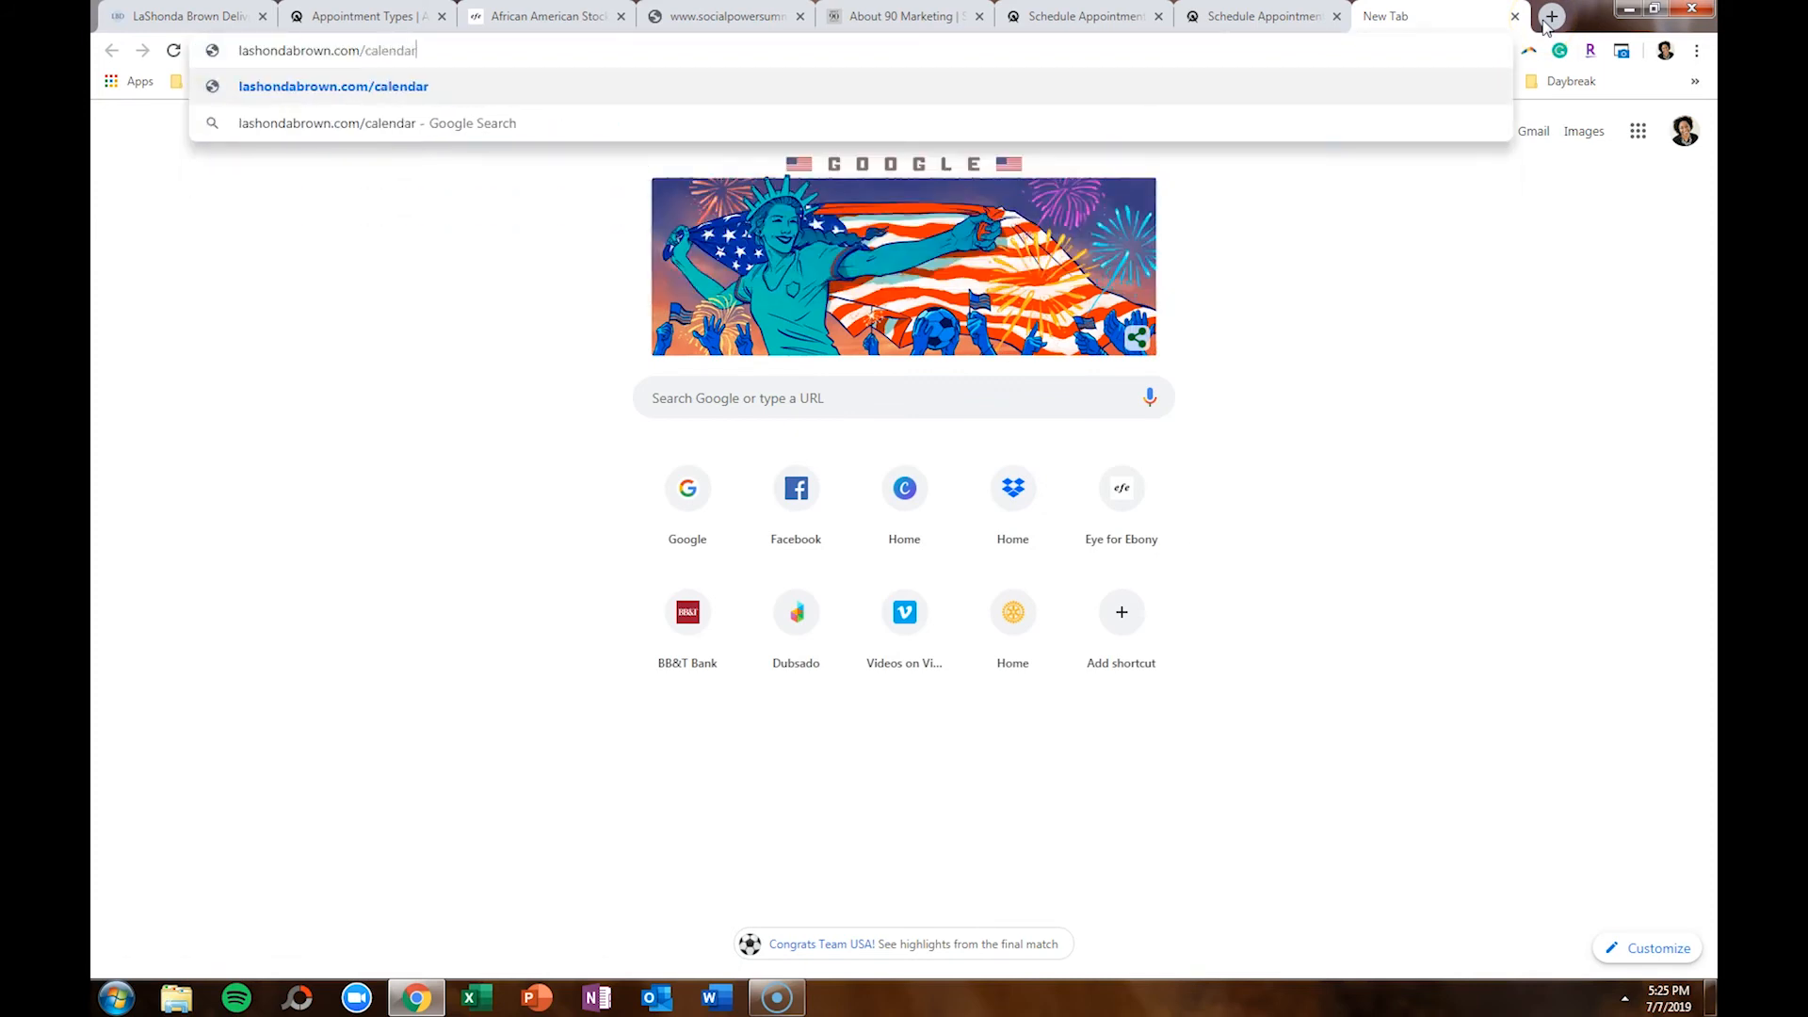
key(Return)
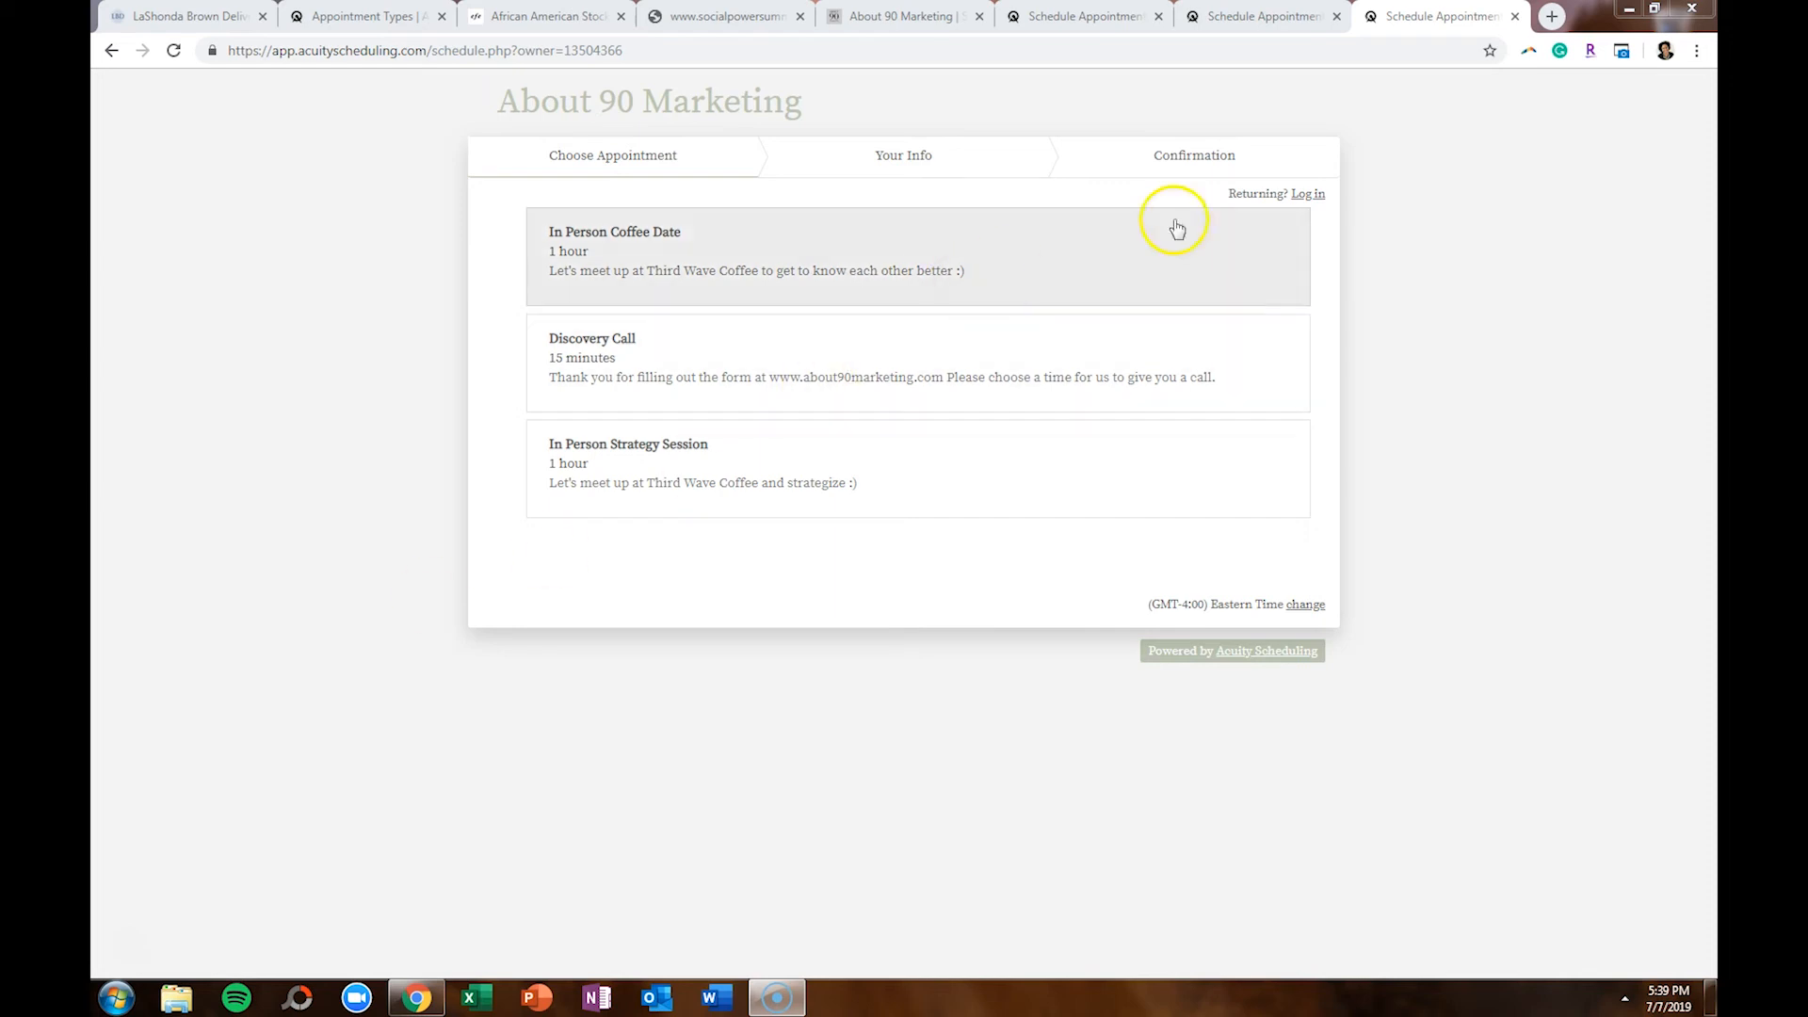
click(1552, 16)
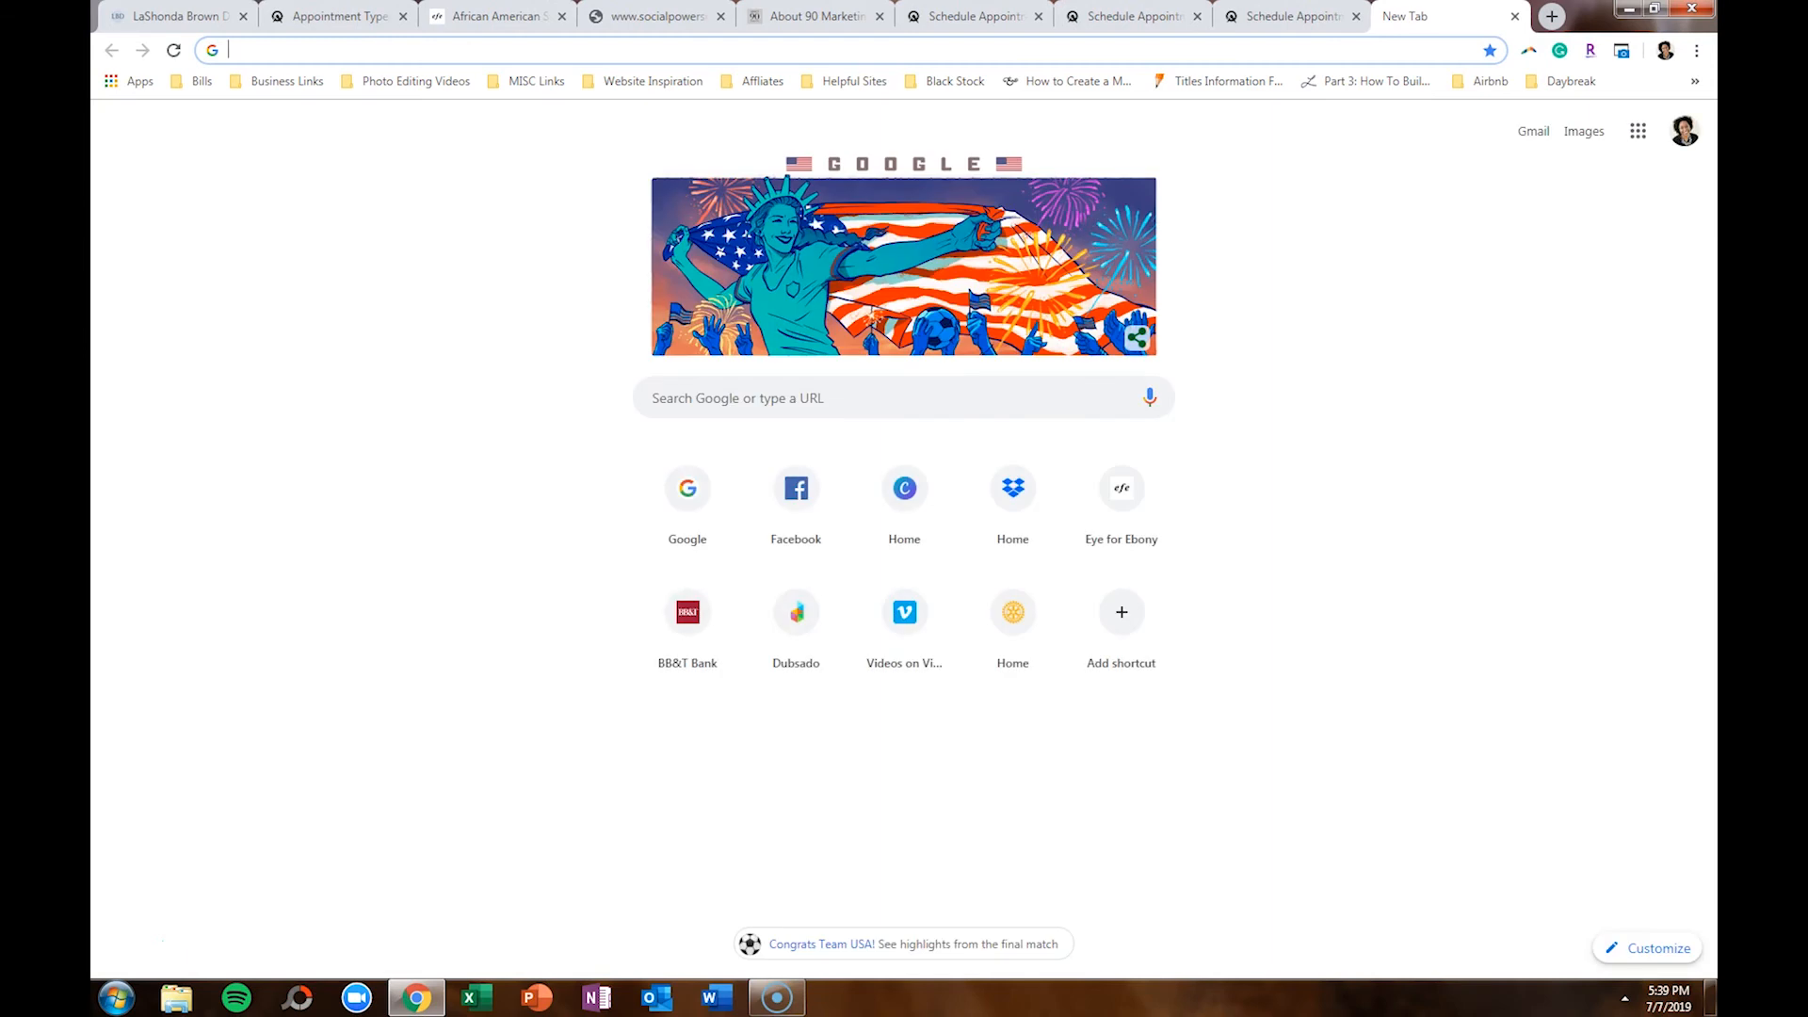
Open the Acuity sign-up page from its bit.ly short link and copy its full address
text(bit.ly/)
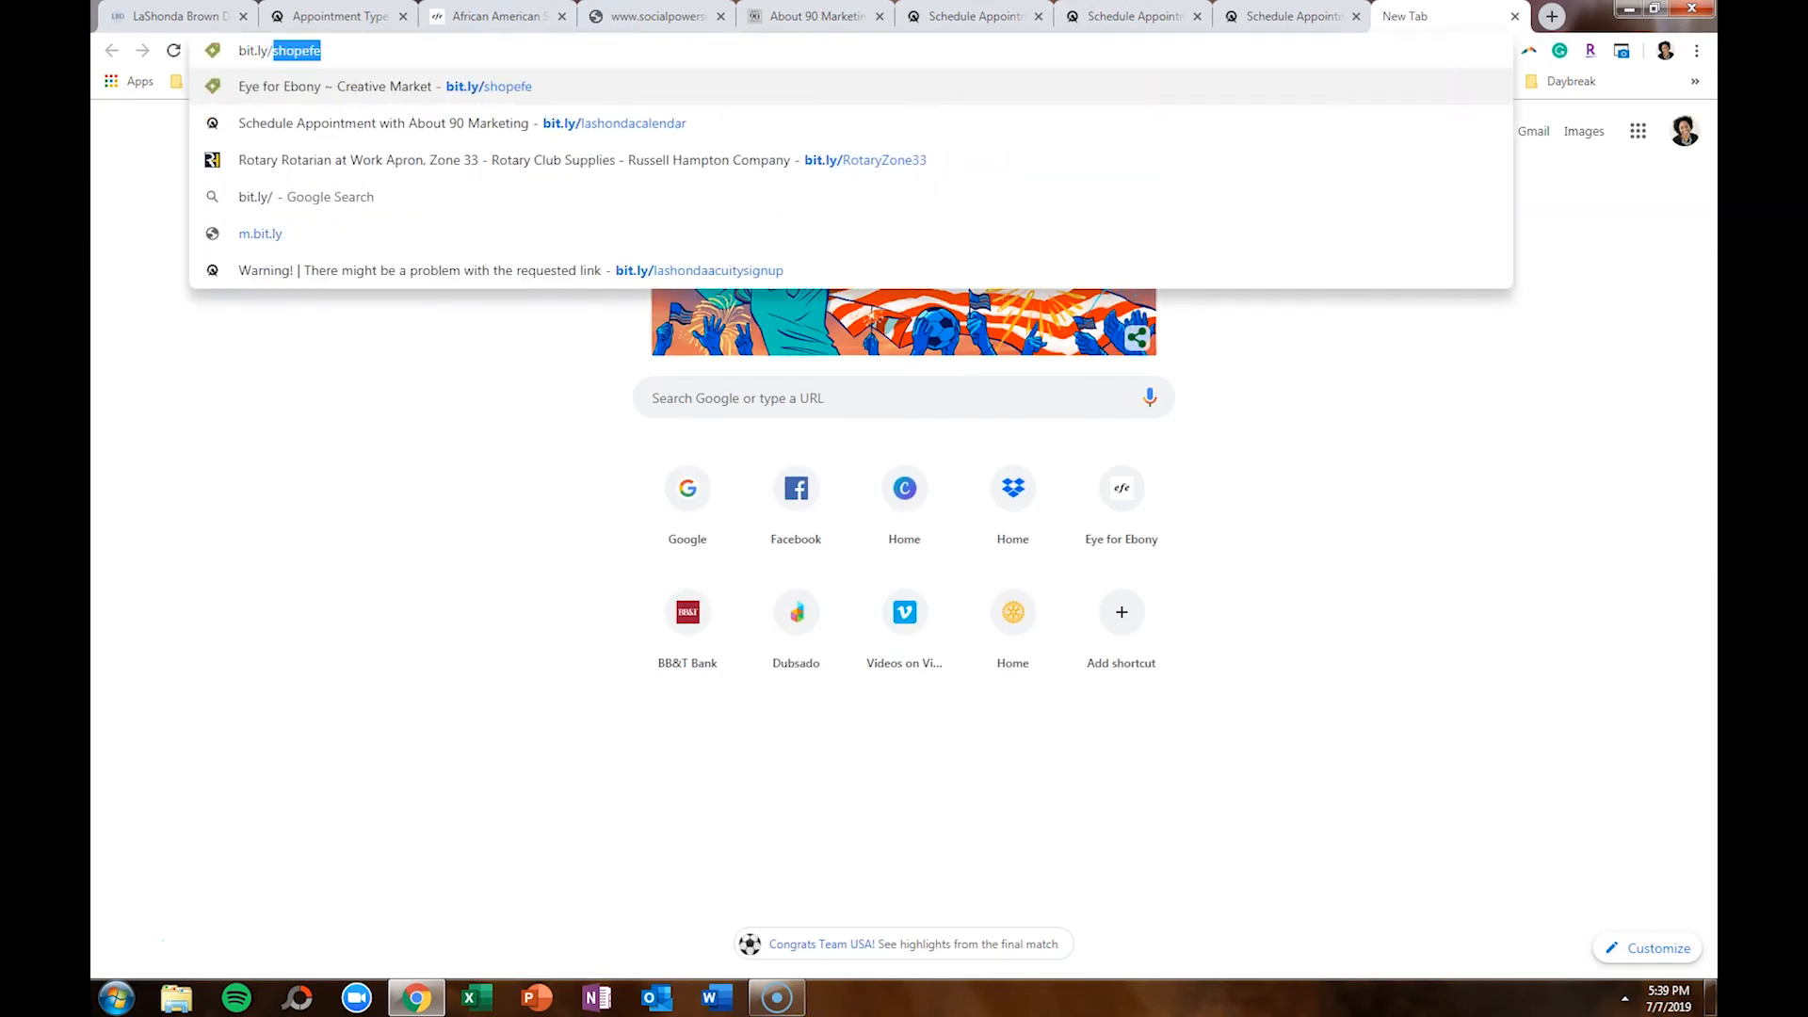
text(lashonda)
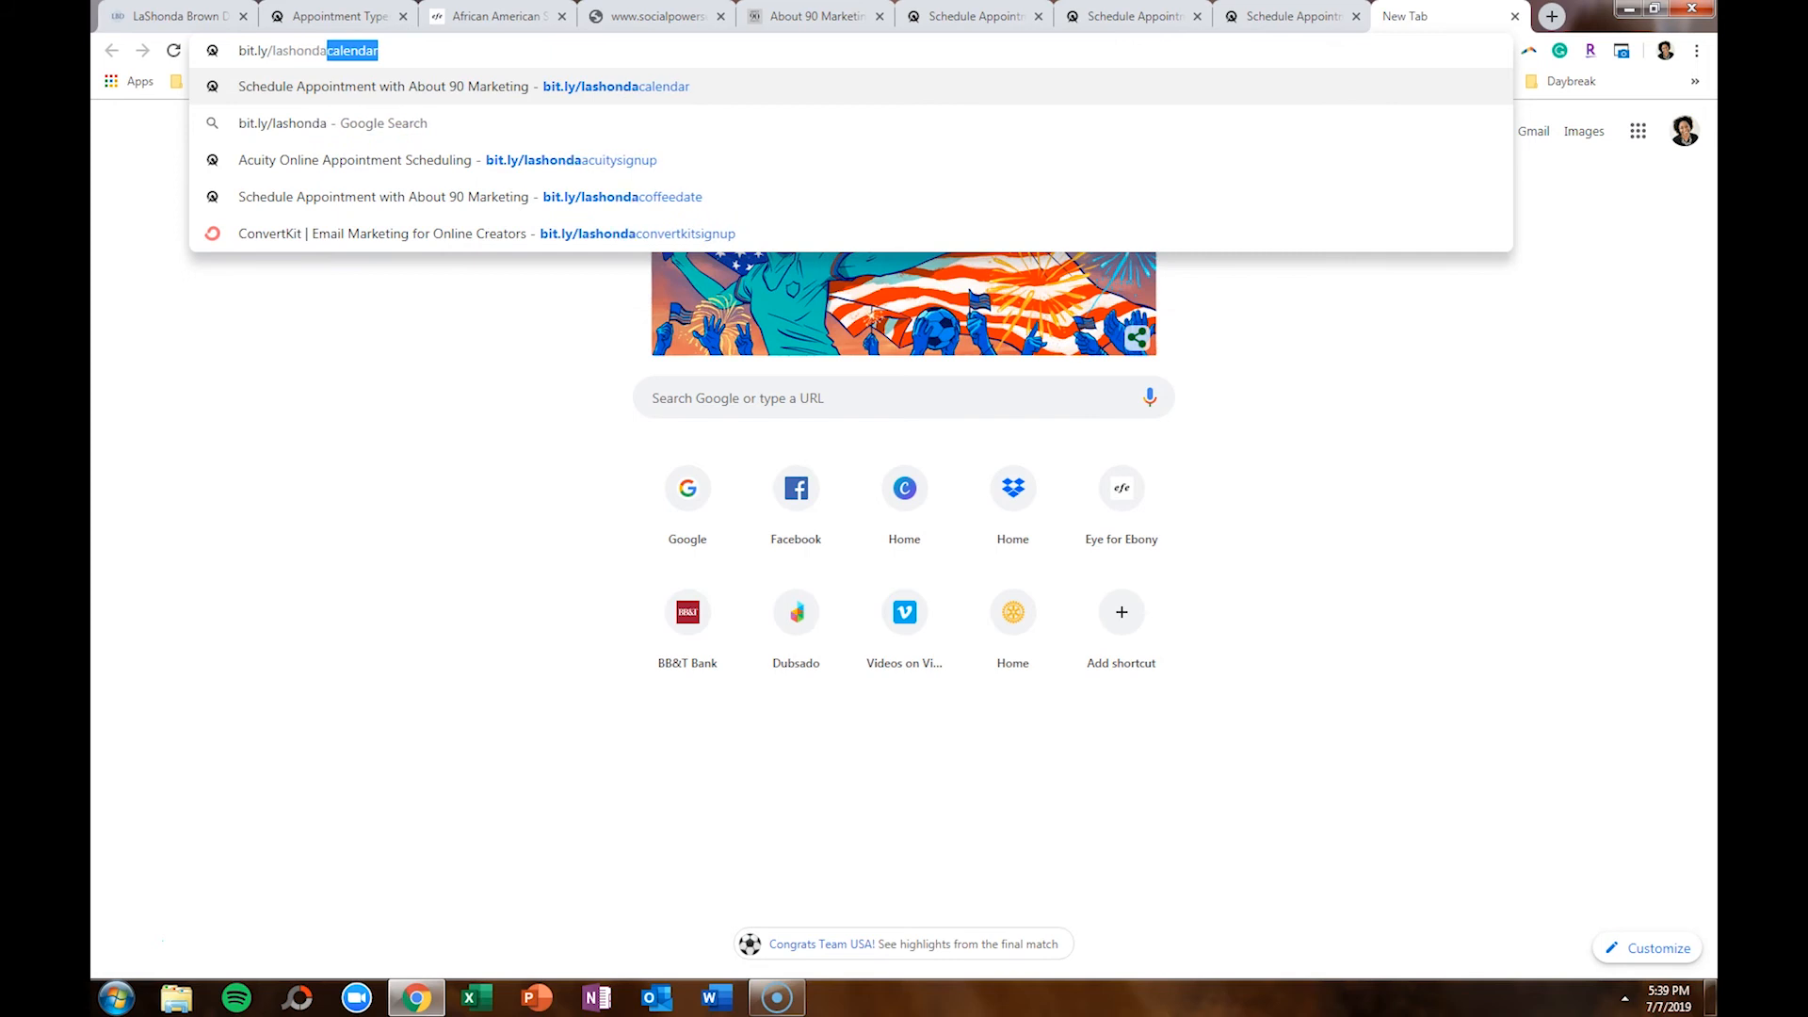
key(Down)
key(Down)
key(Down)
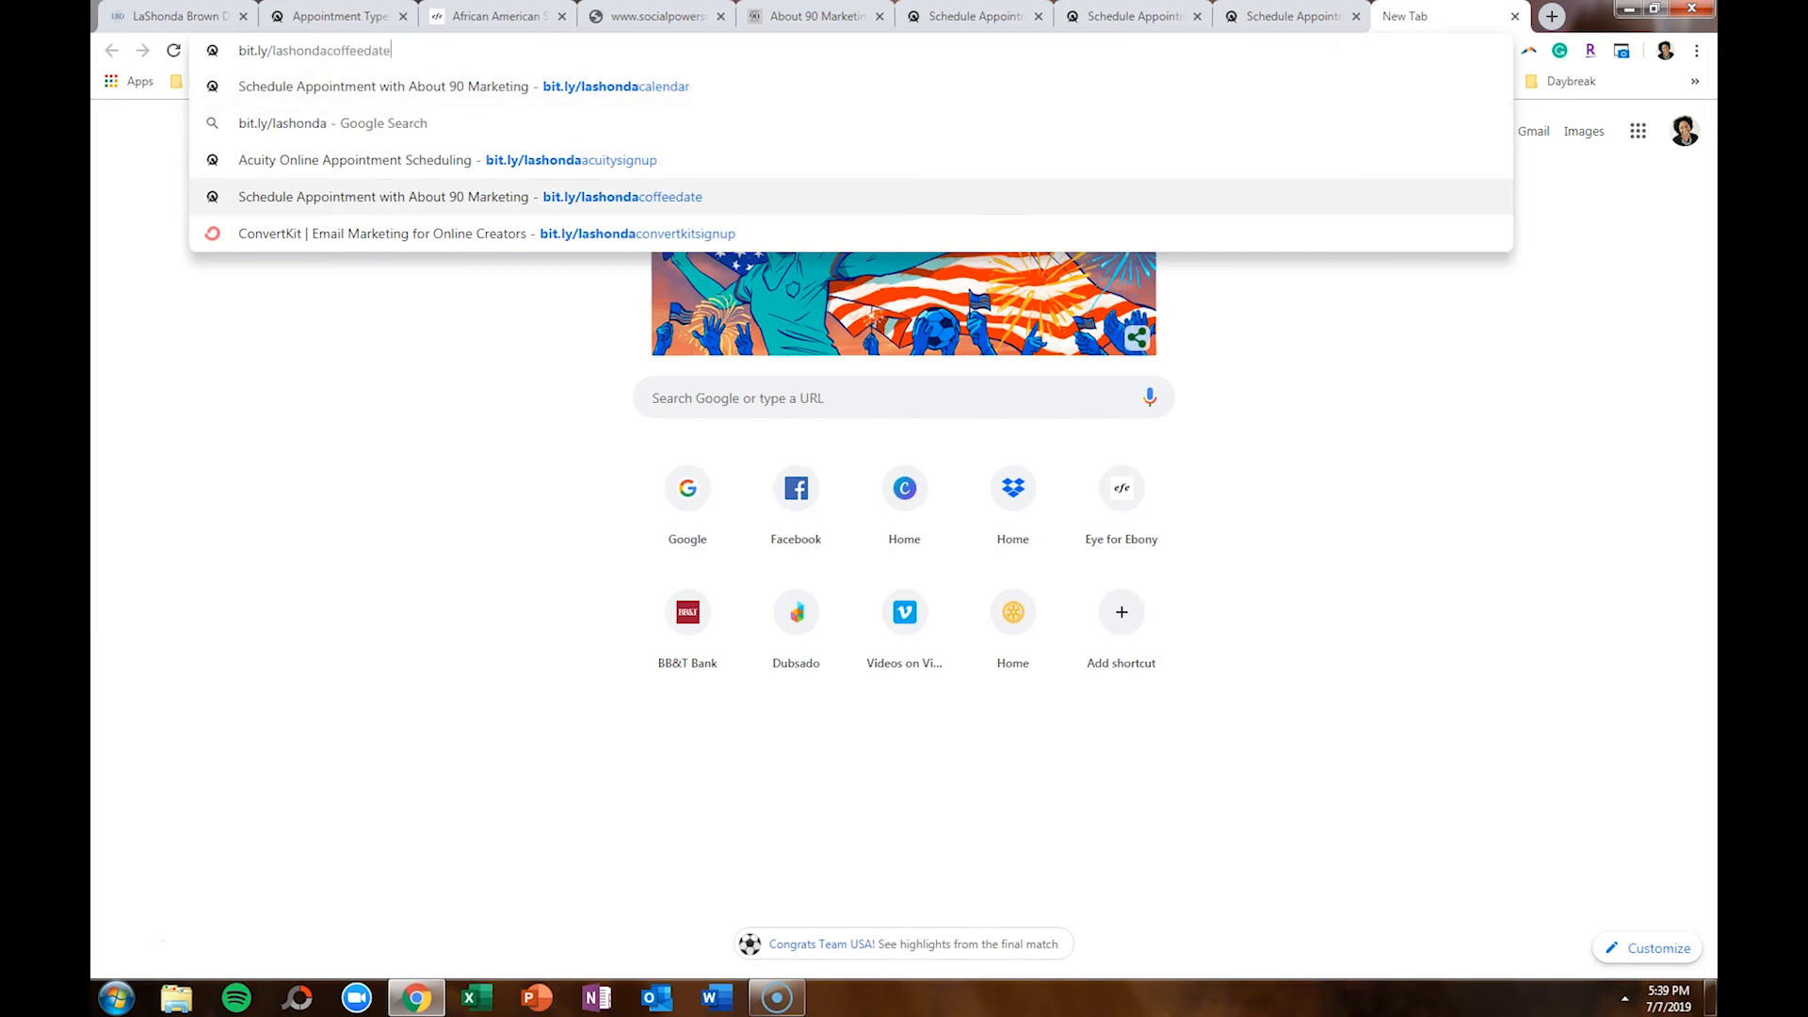
key(Up)
key(Return)
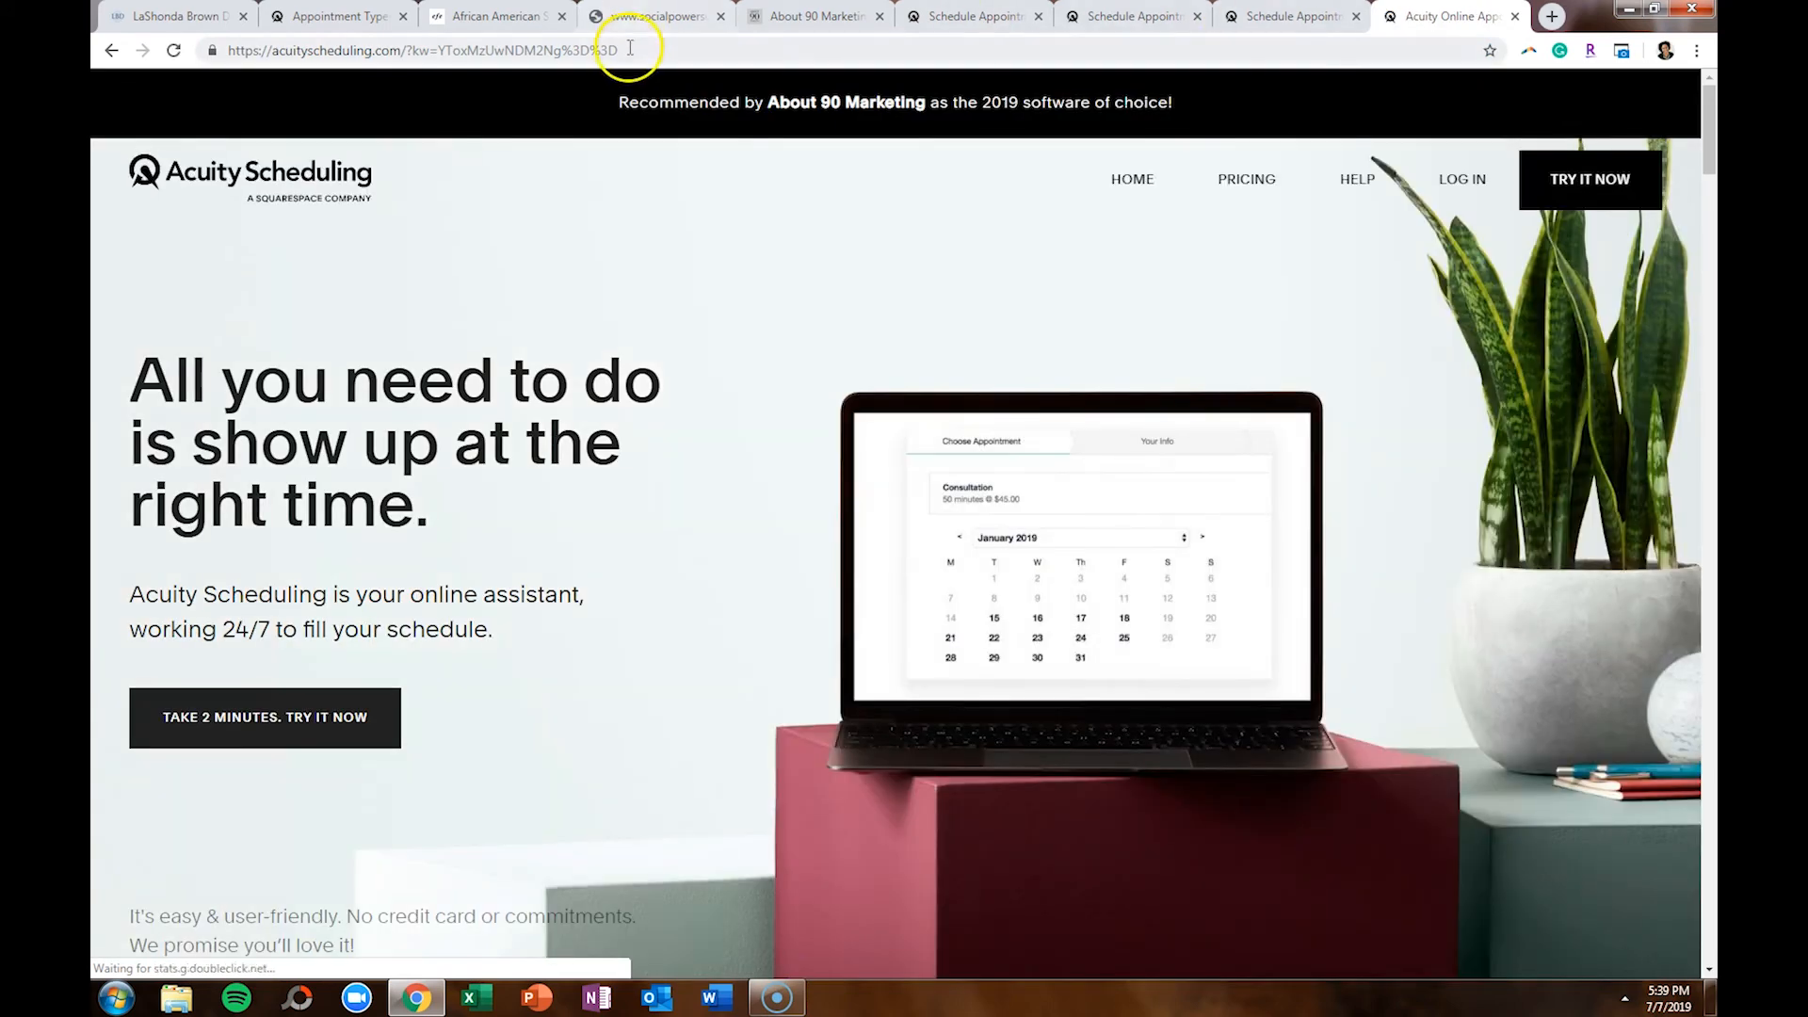
click(630, 49)
key(ctrl+c)
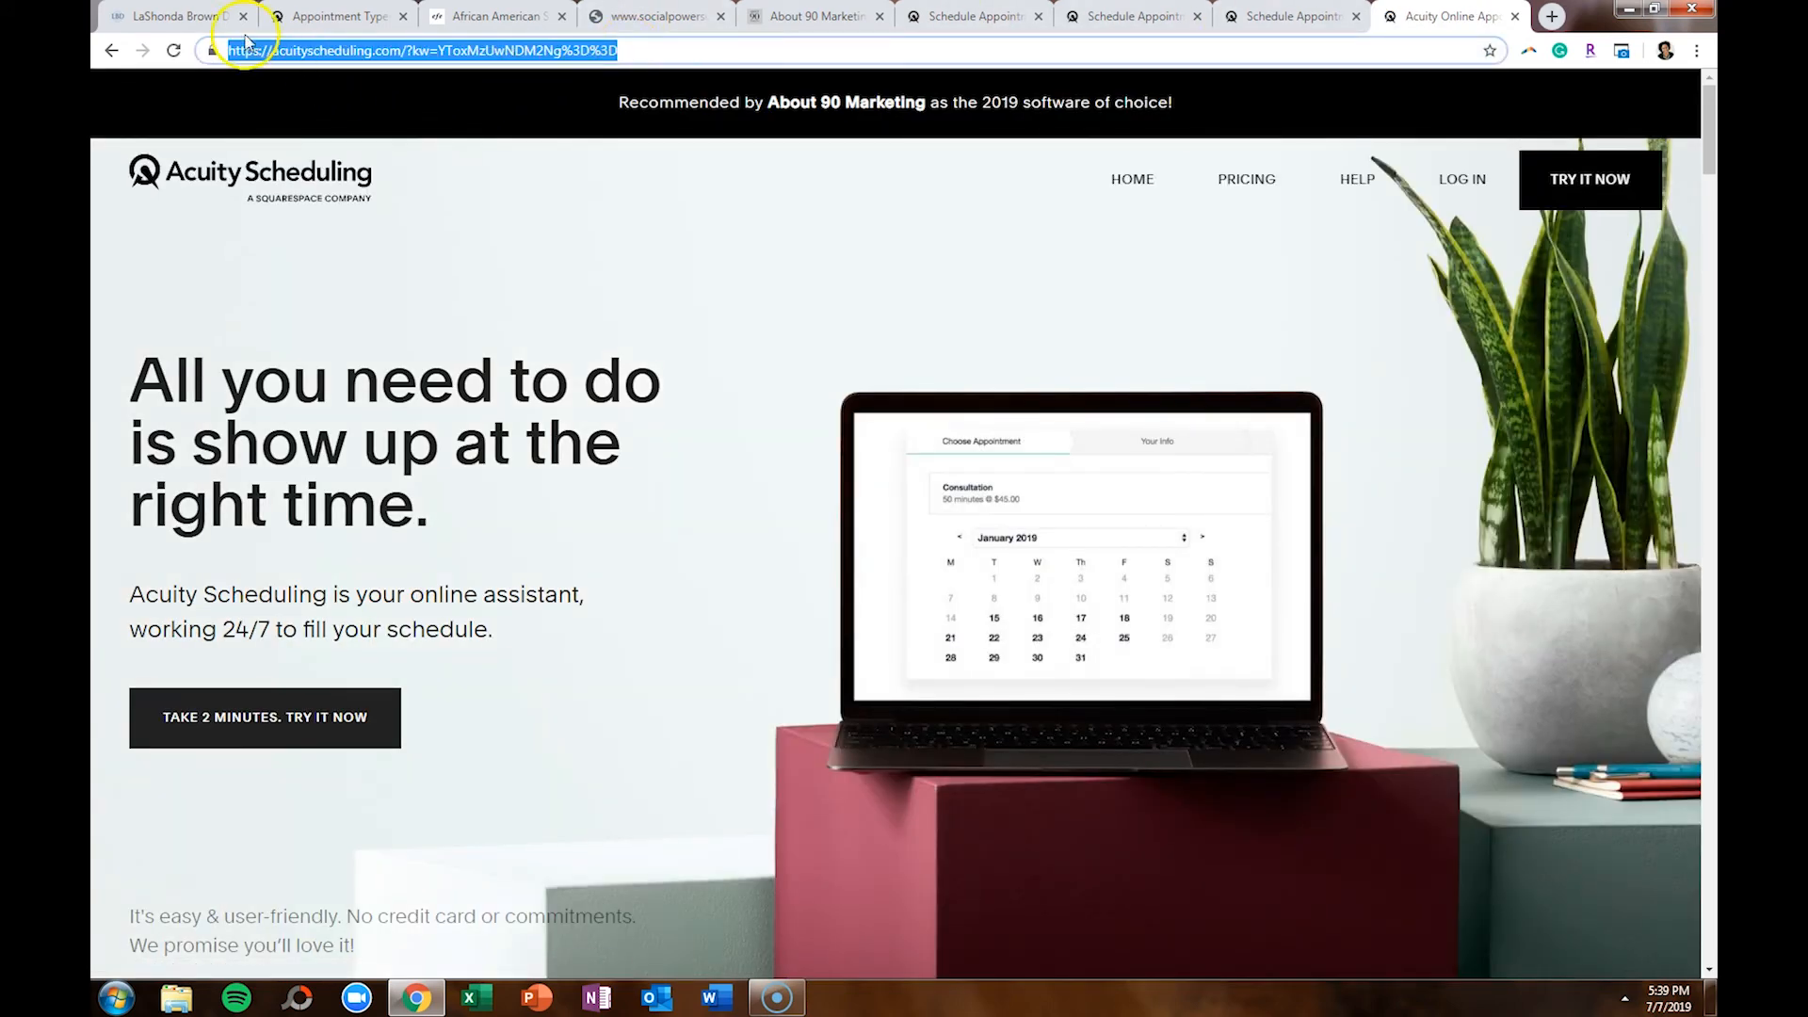
click(179, 16)
Duplicate the /calendar mapping below the first one and delete the stray pasted URL
click(252, 269)
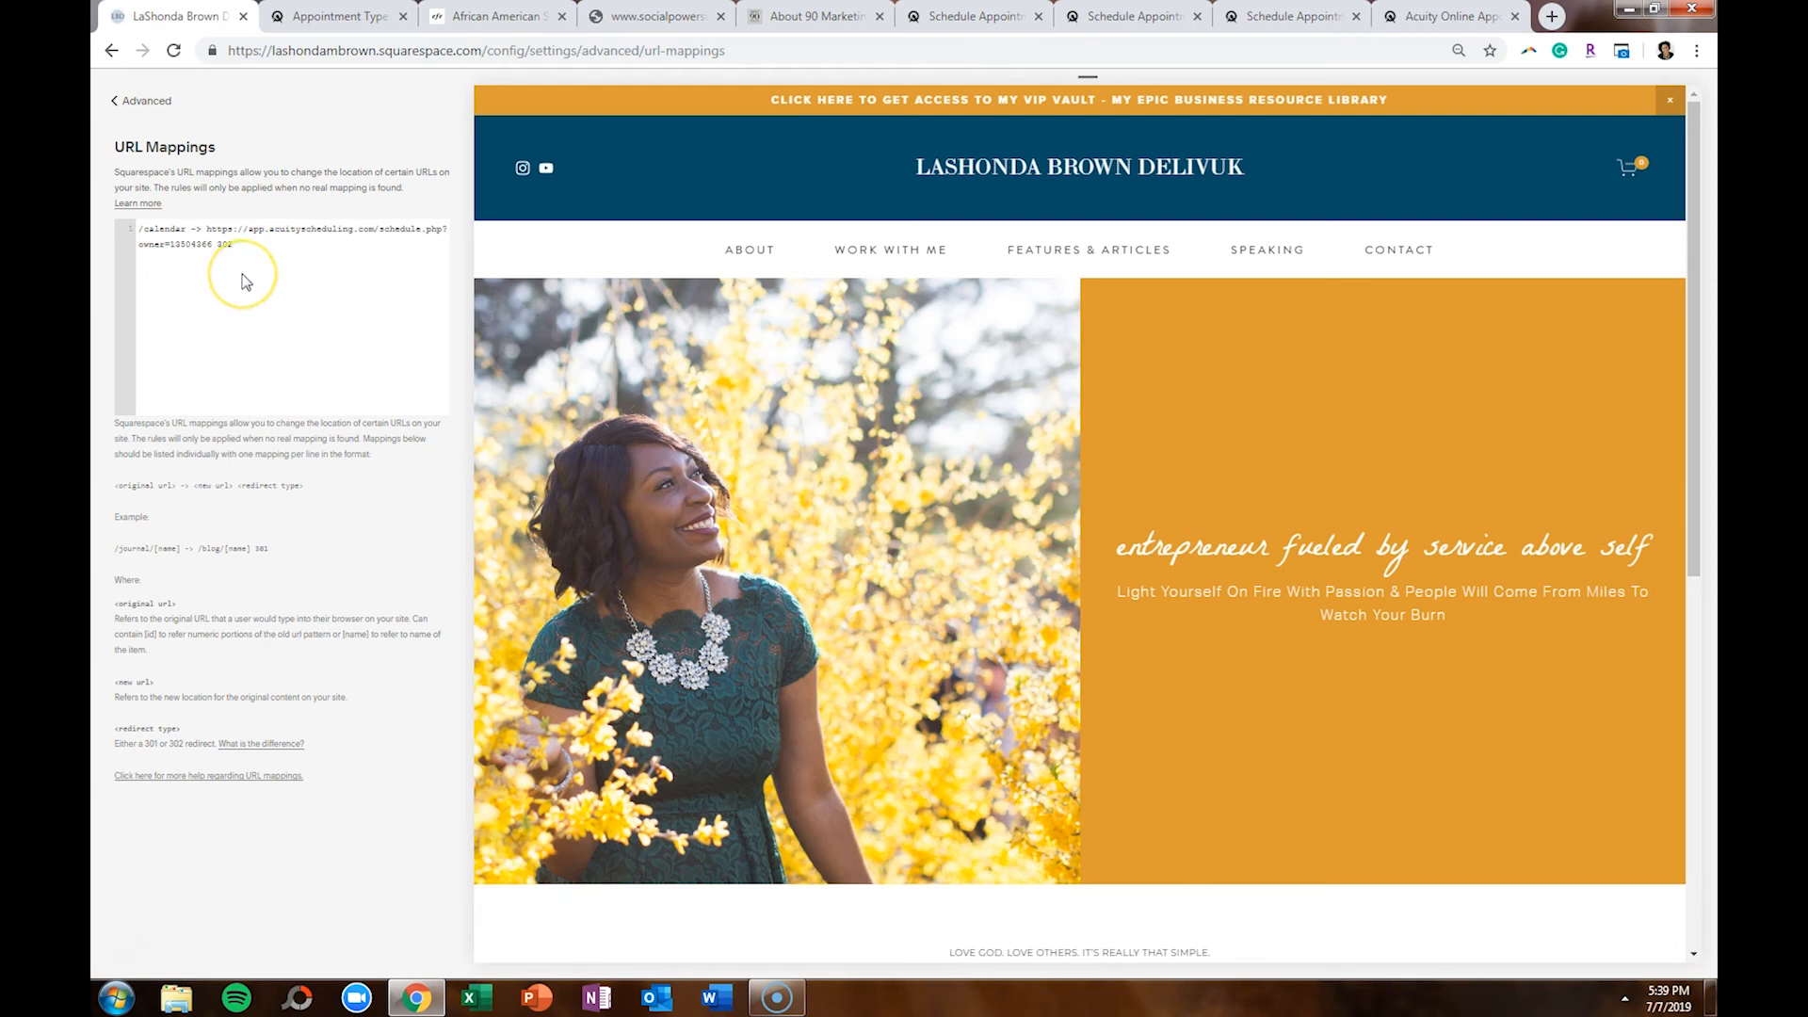
key(Return)
key(Return)
key(ctrl+v)
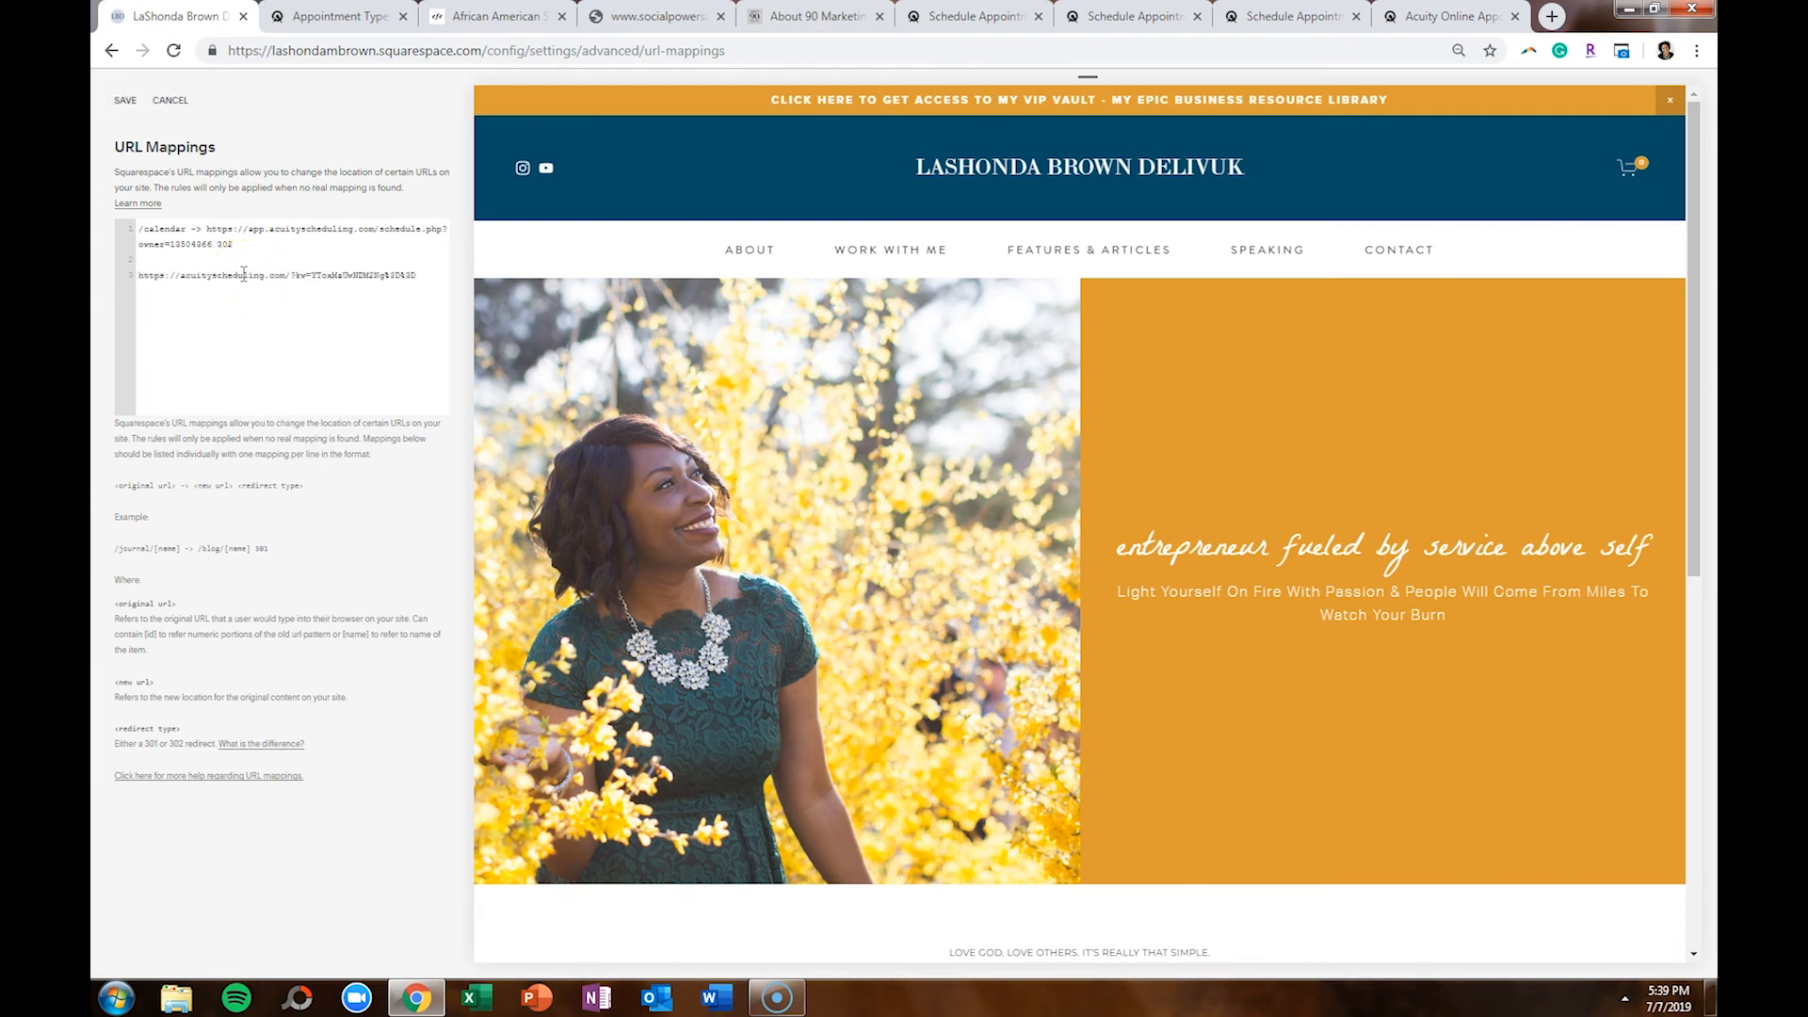
drag(234, 244, 107, 224)
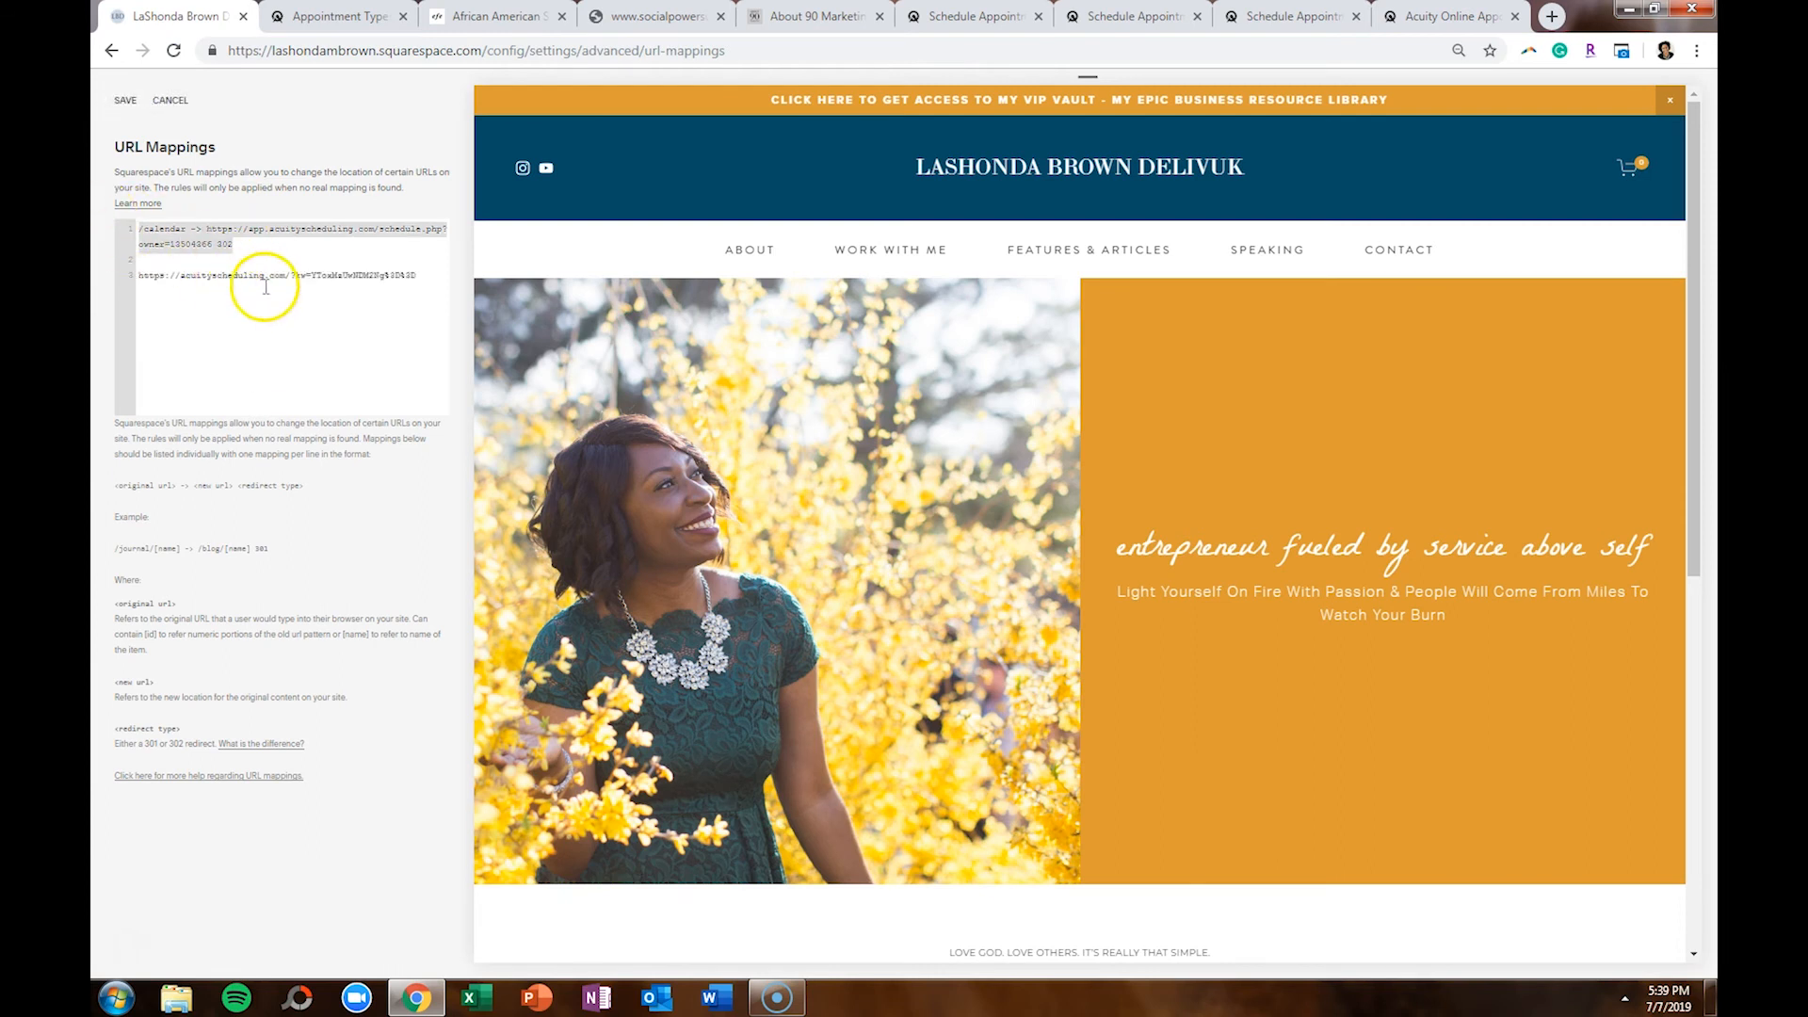
click(251, 260)
key(Return)
key(Return)
key(ctrl+v)
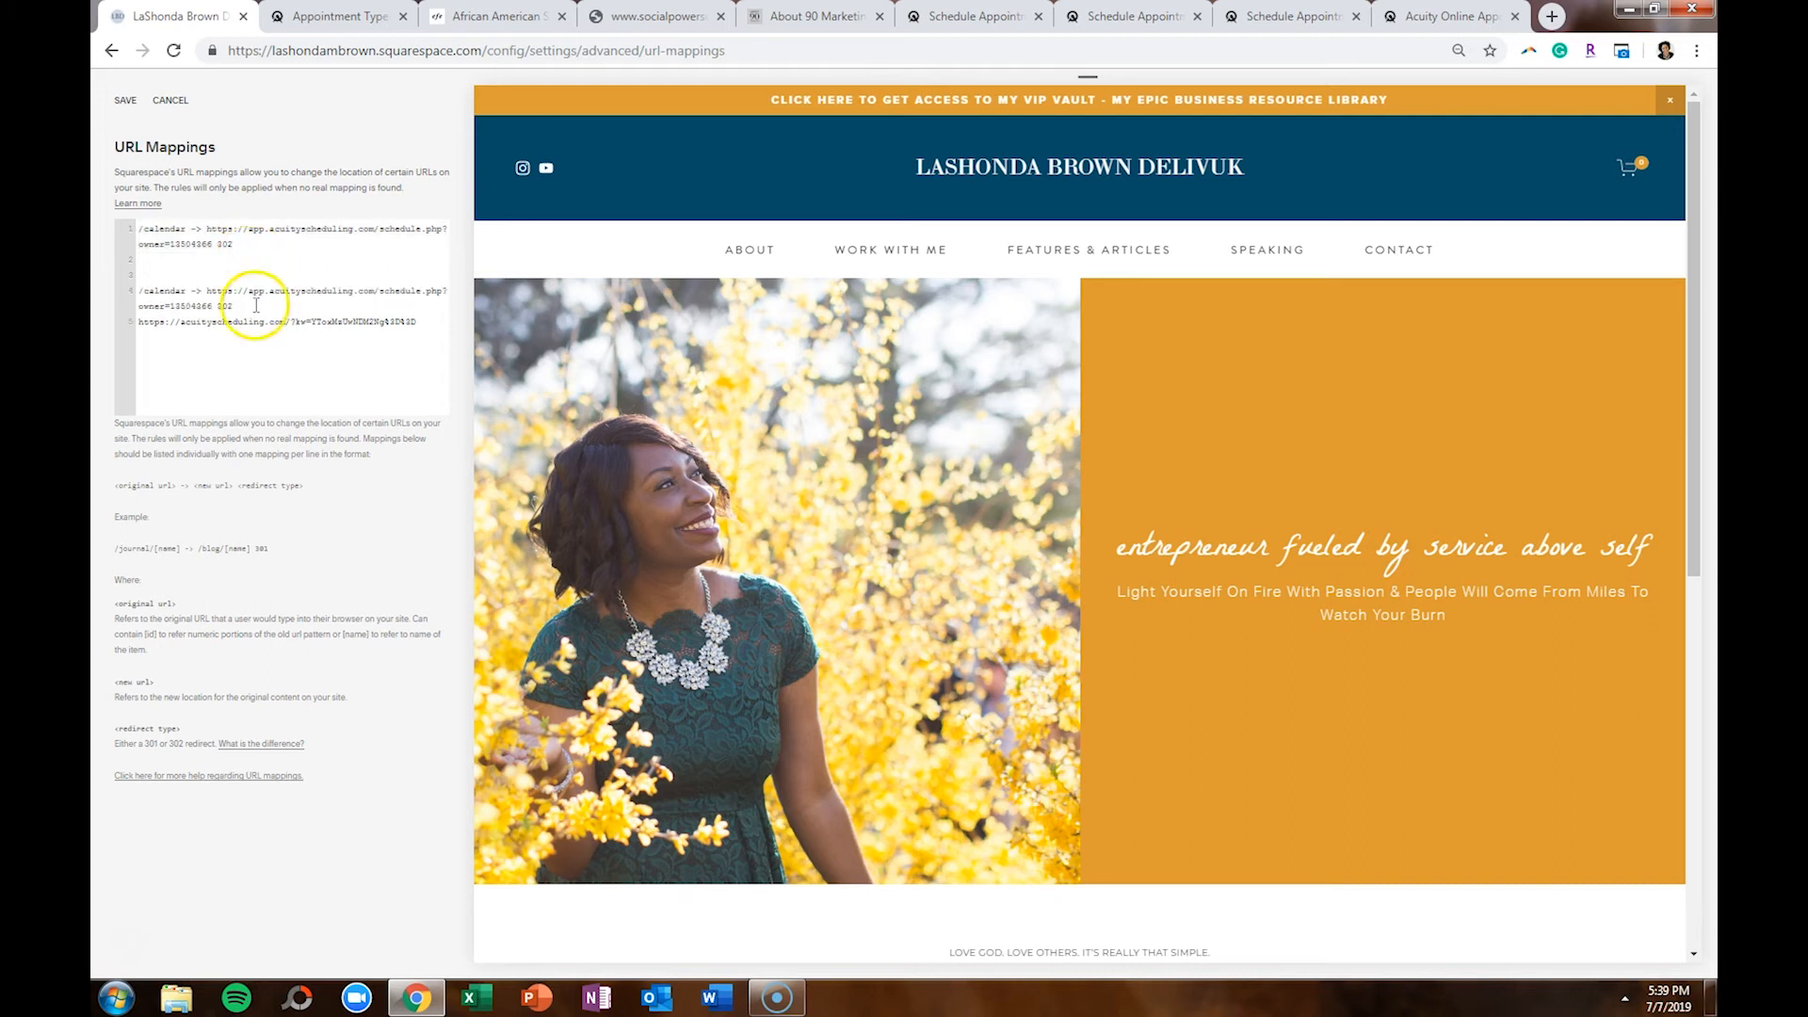
drag(283, 343, 481, 360)
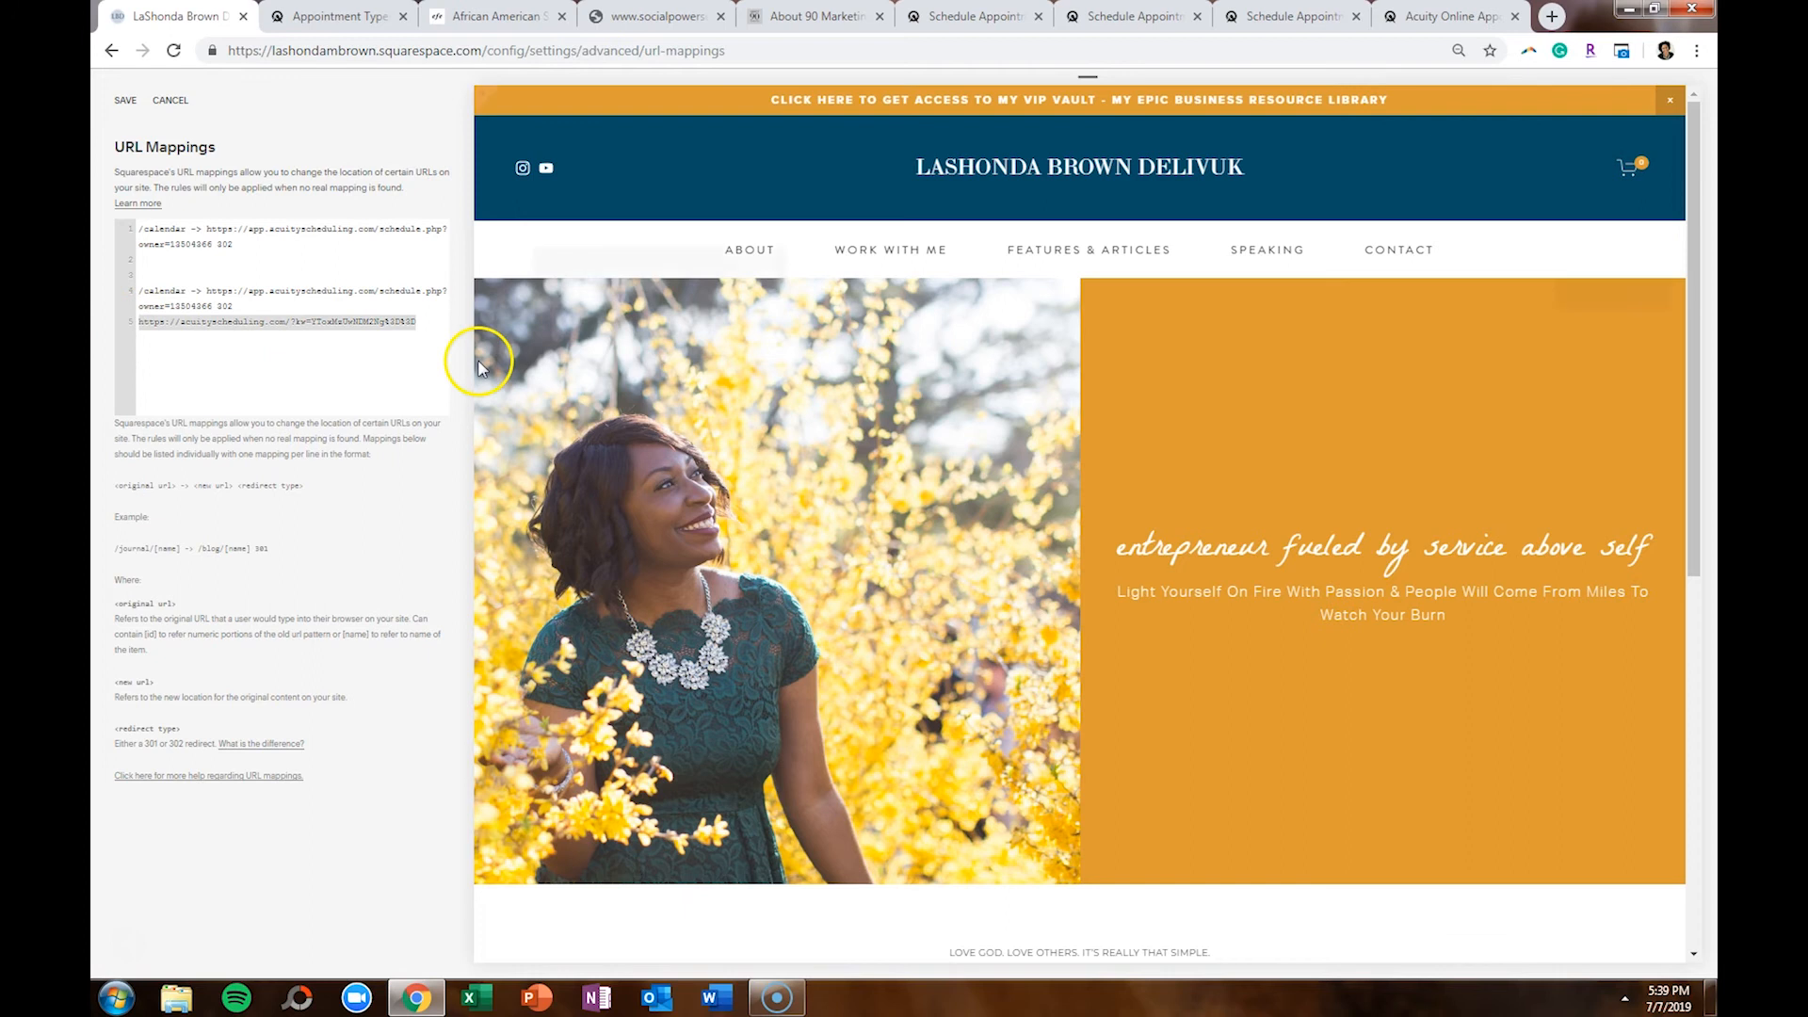
key(BackSpace)
Point the second mapping at the Acuity affiliate link and rename its path to /acuity
drag(209, 291, 218, 307)
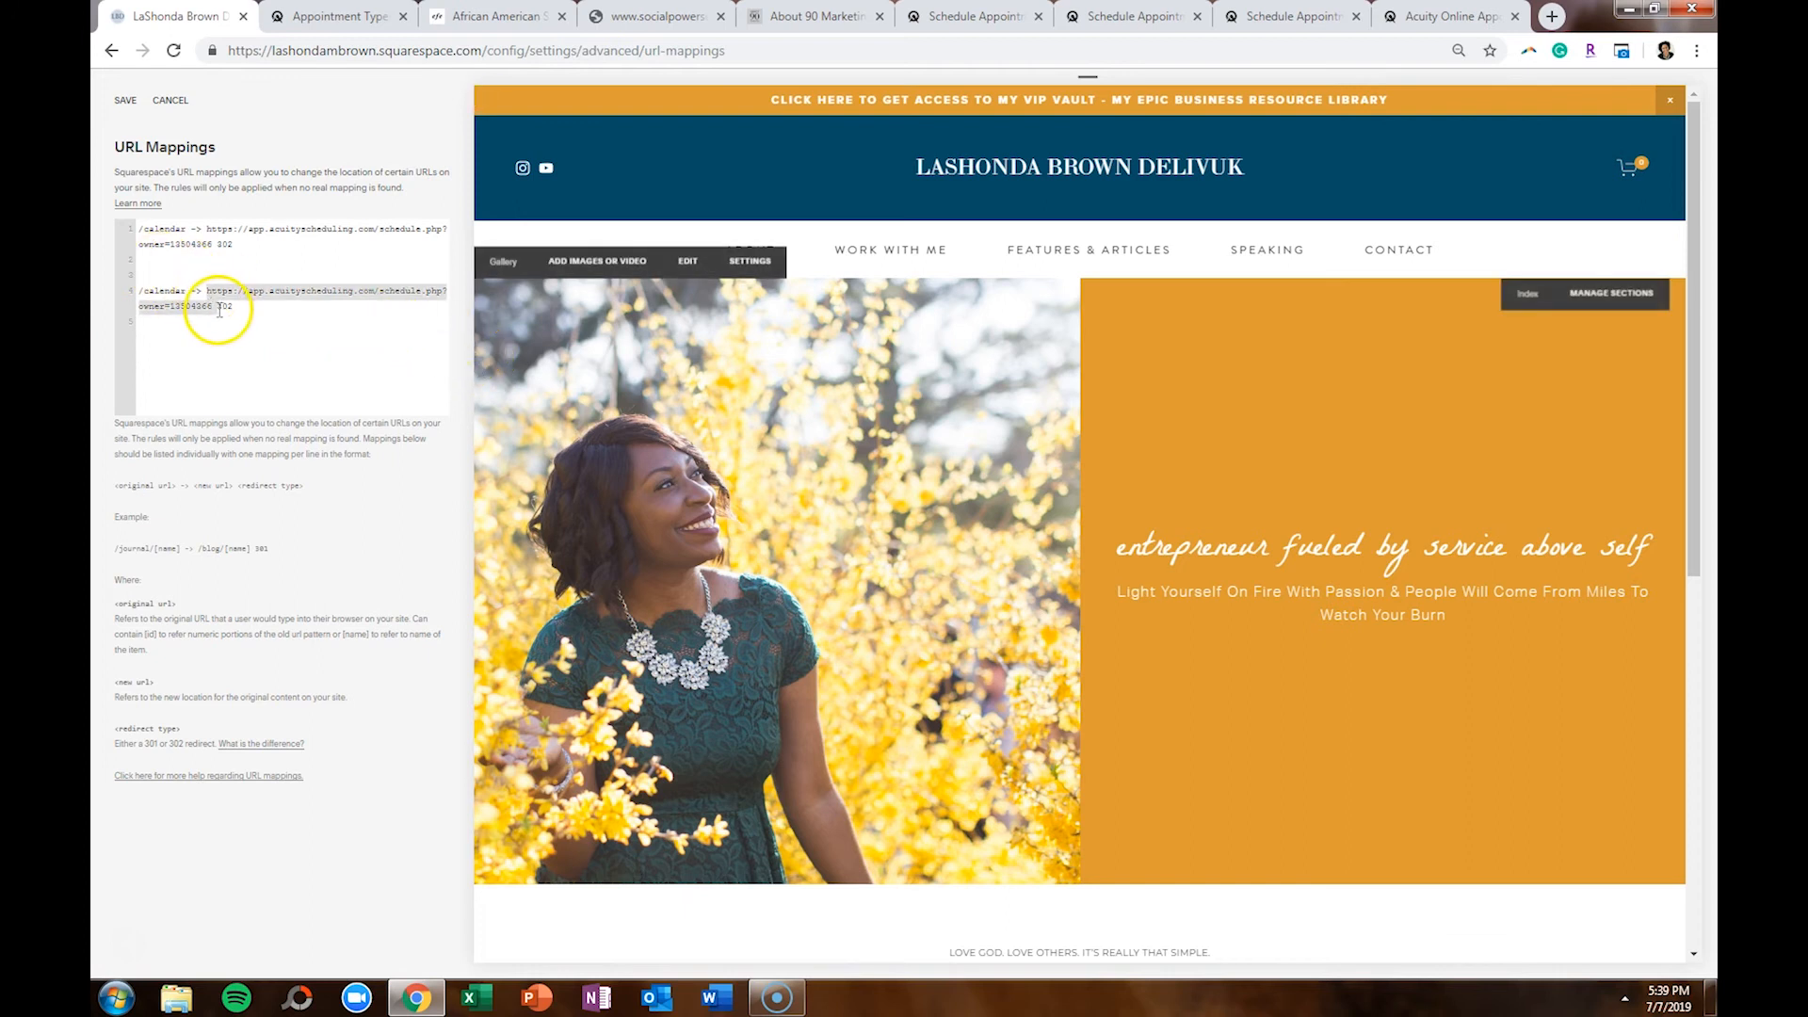
text(https://acuityscheduling.com/?kw=YToxOiUwNDM2Ng%3D%3D)
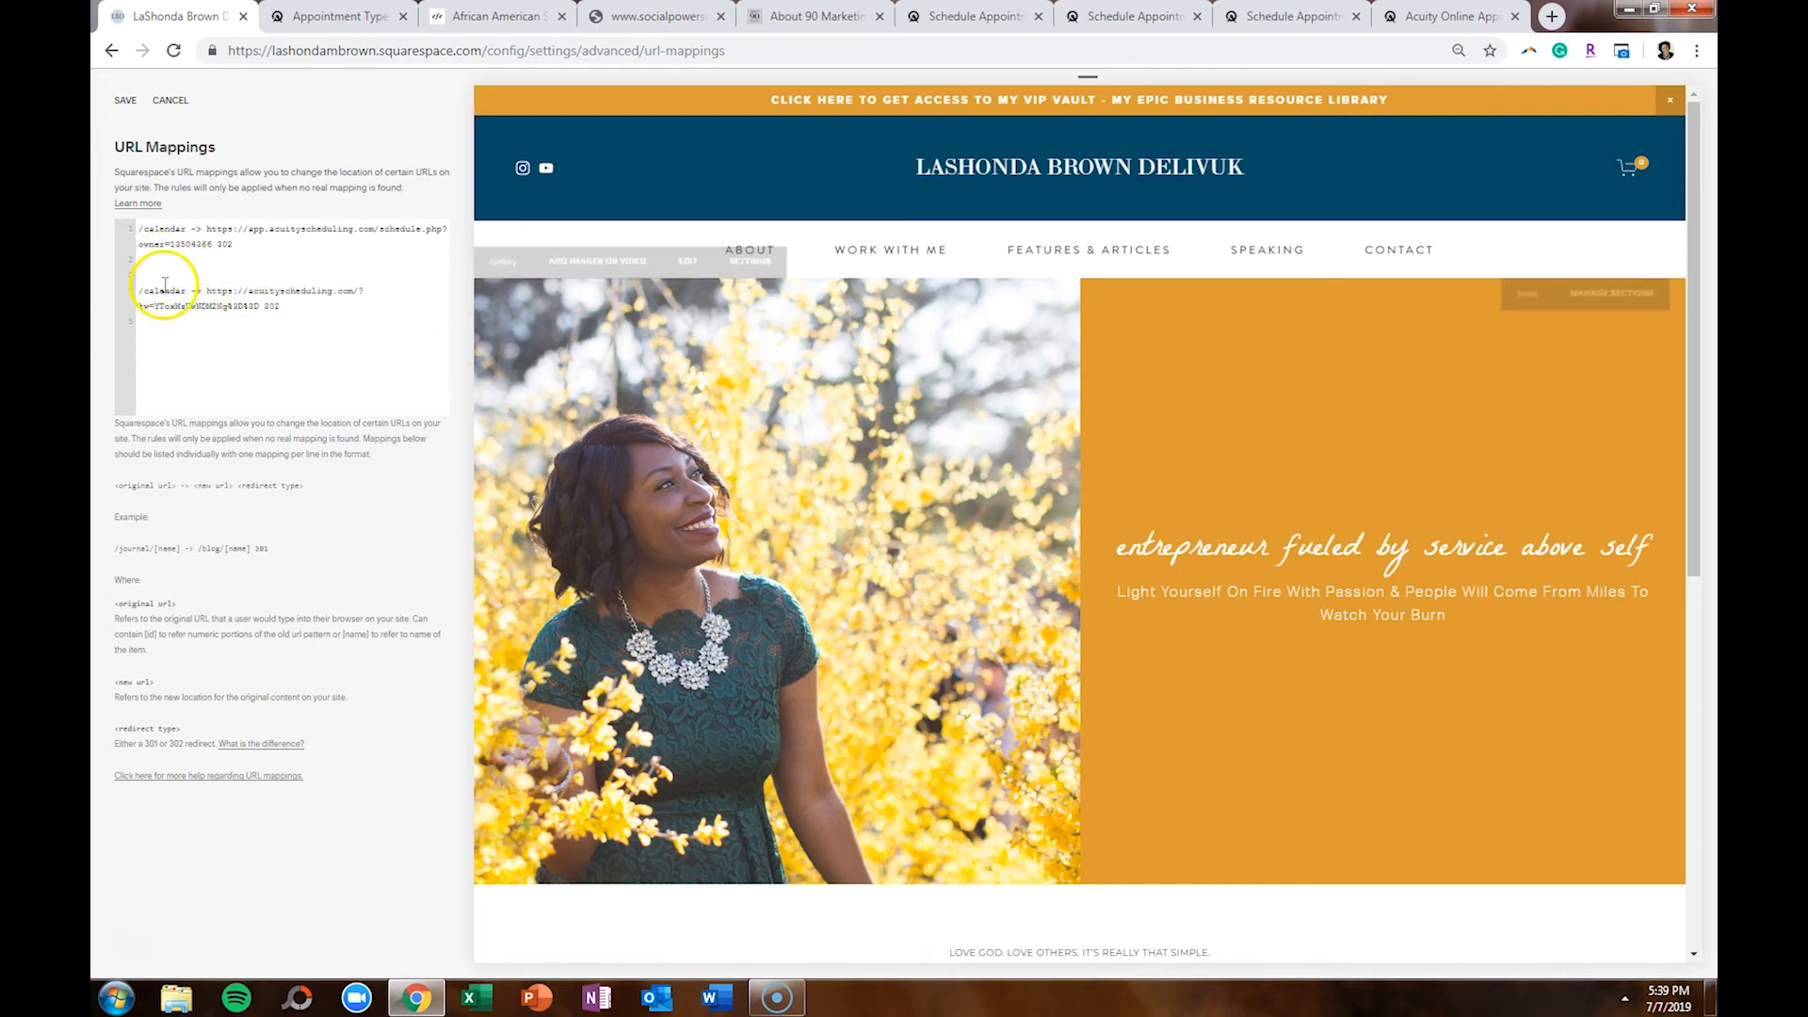
drag(170, 289, 154, 289)
text(acuity)
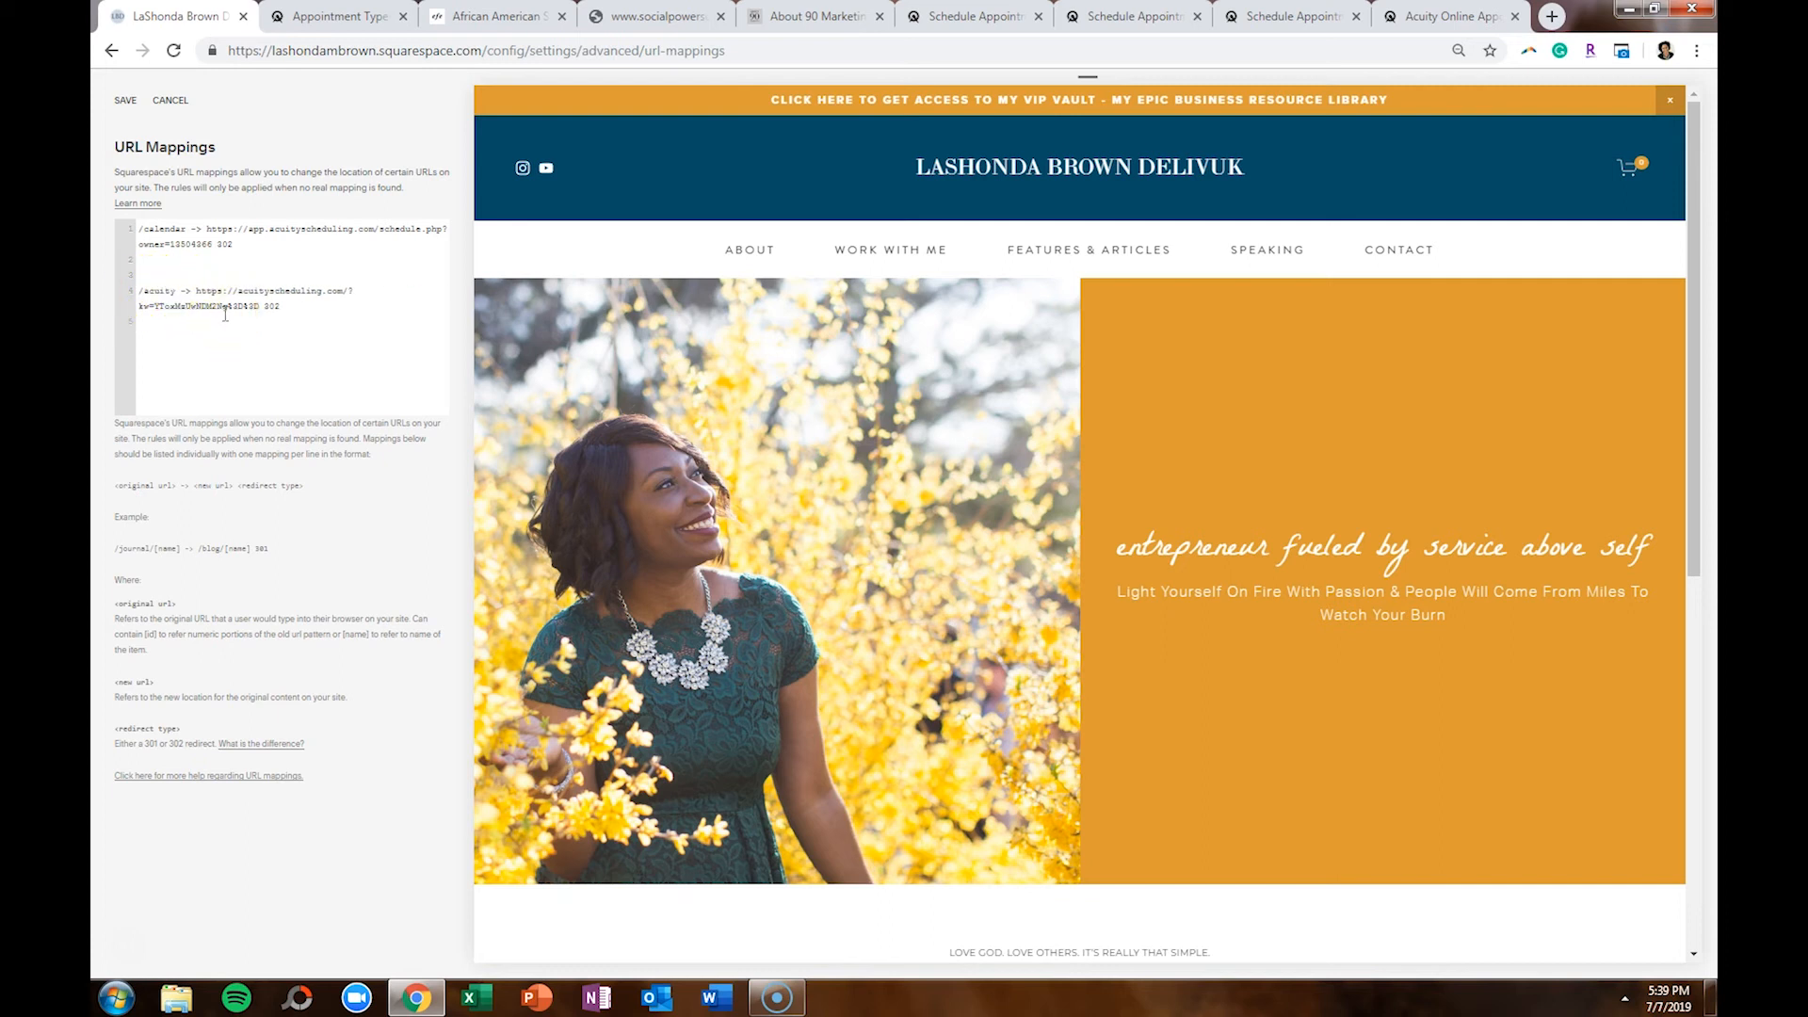
key(BackSpace)
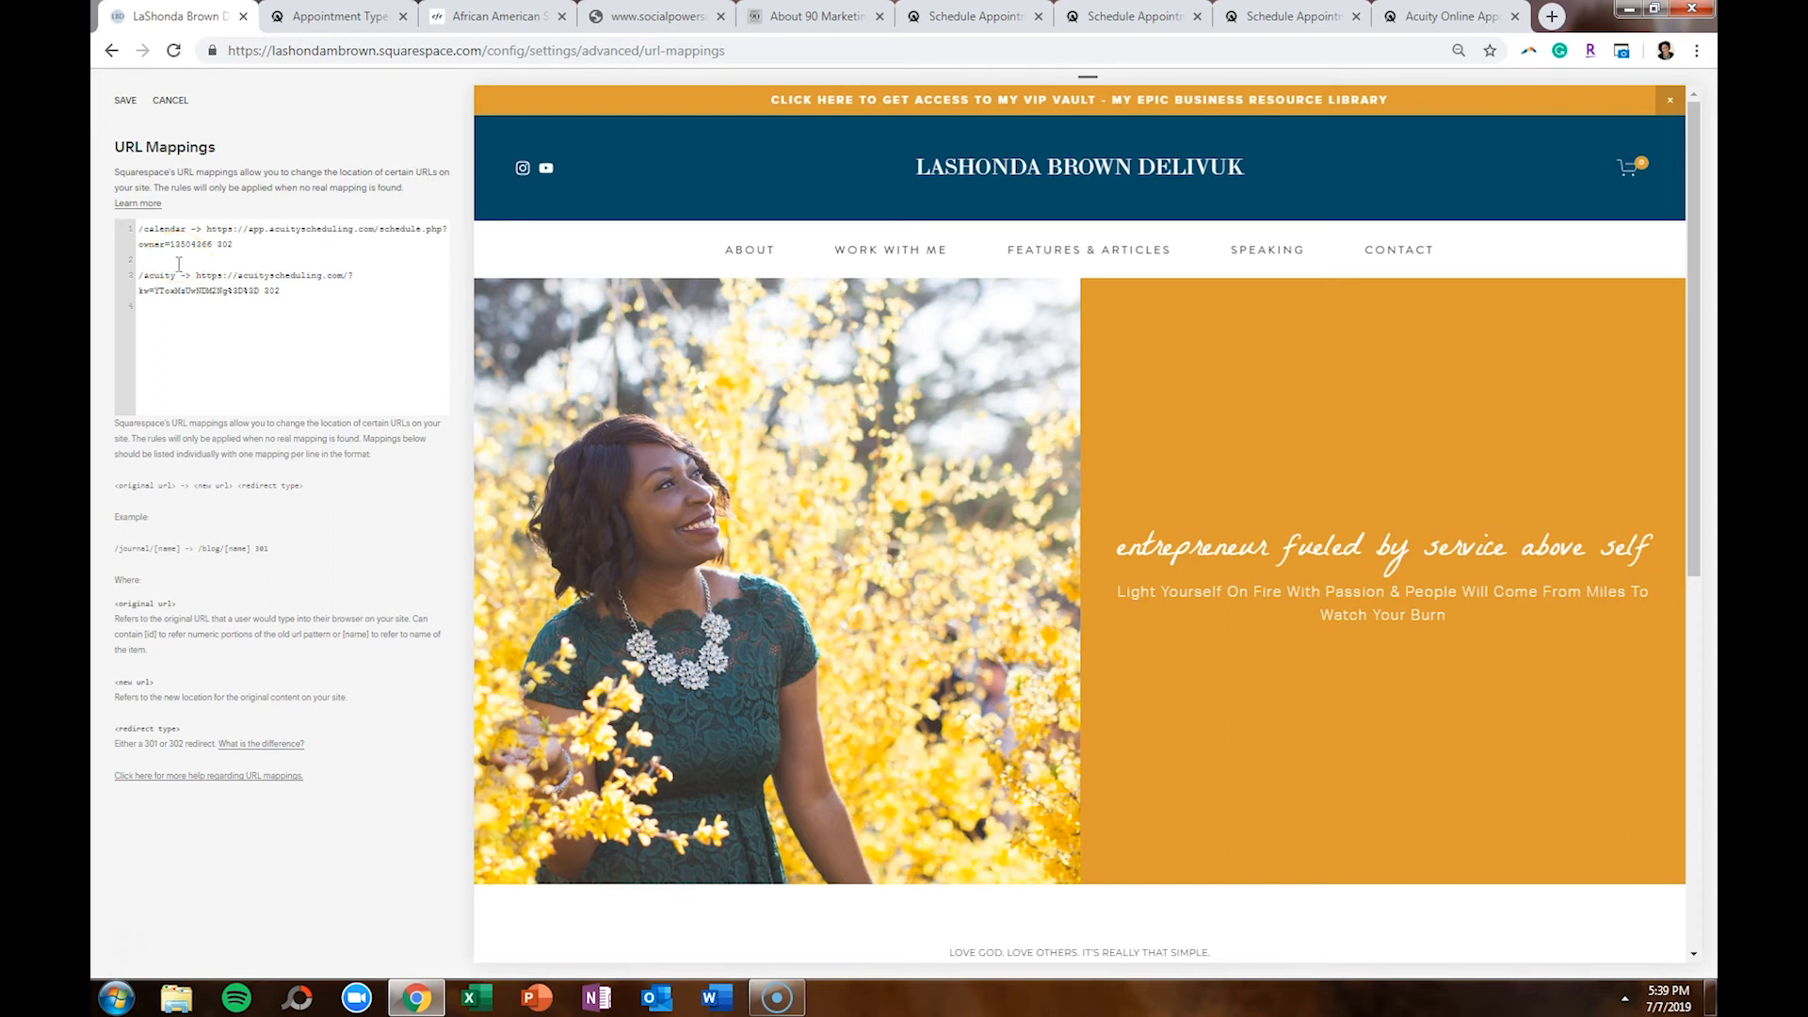
Copy the /acuity mapping onto a new line and rename the copy's path to /websitehelp
drag(291, 297, 136, 275)
key(ctrl+c)
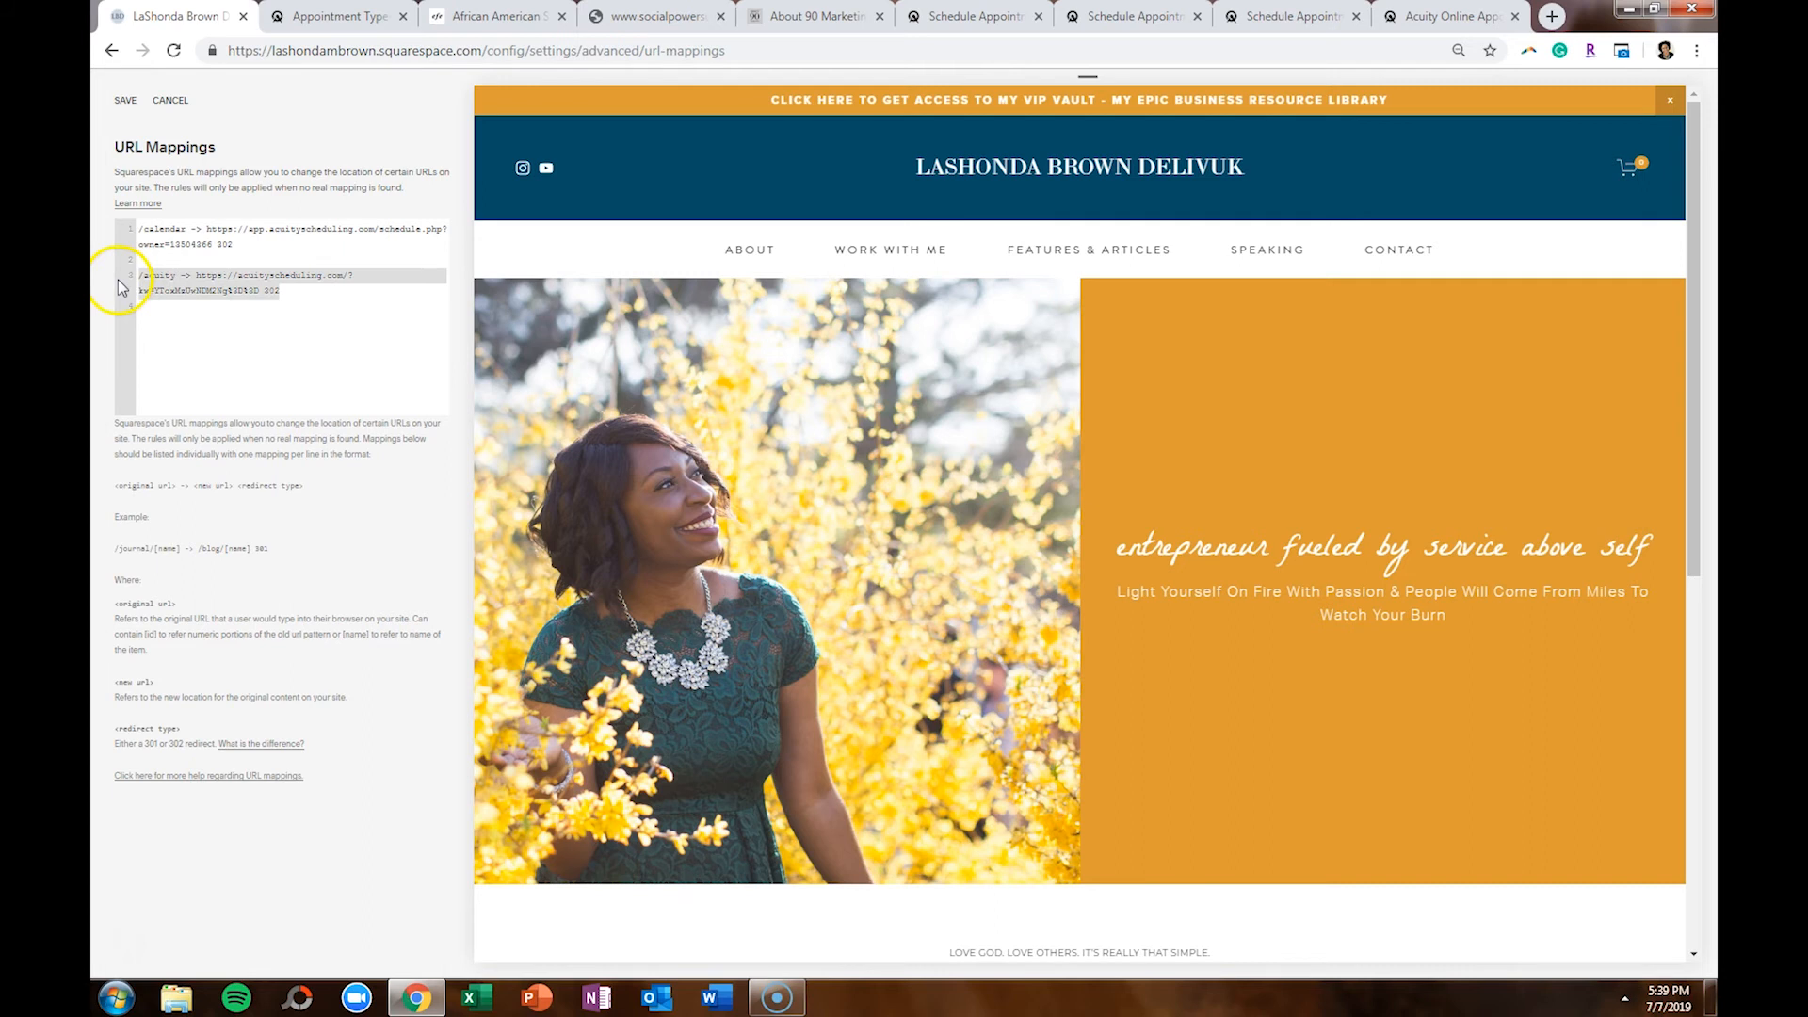
click(172, 347)
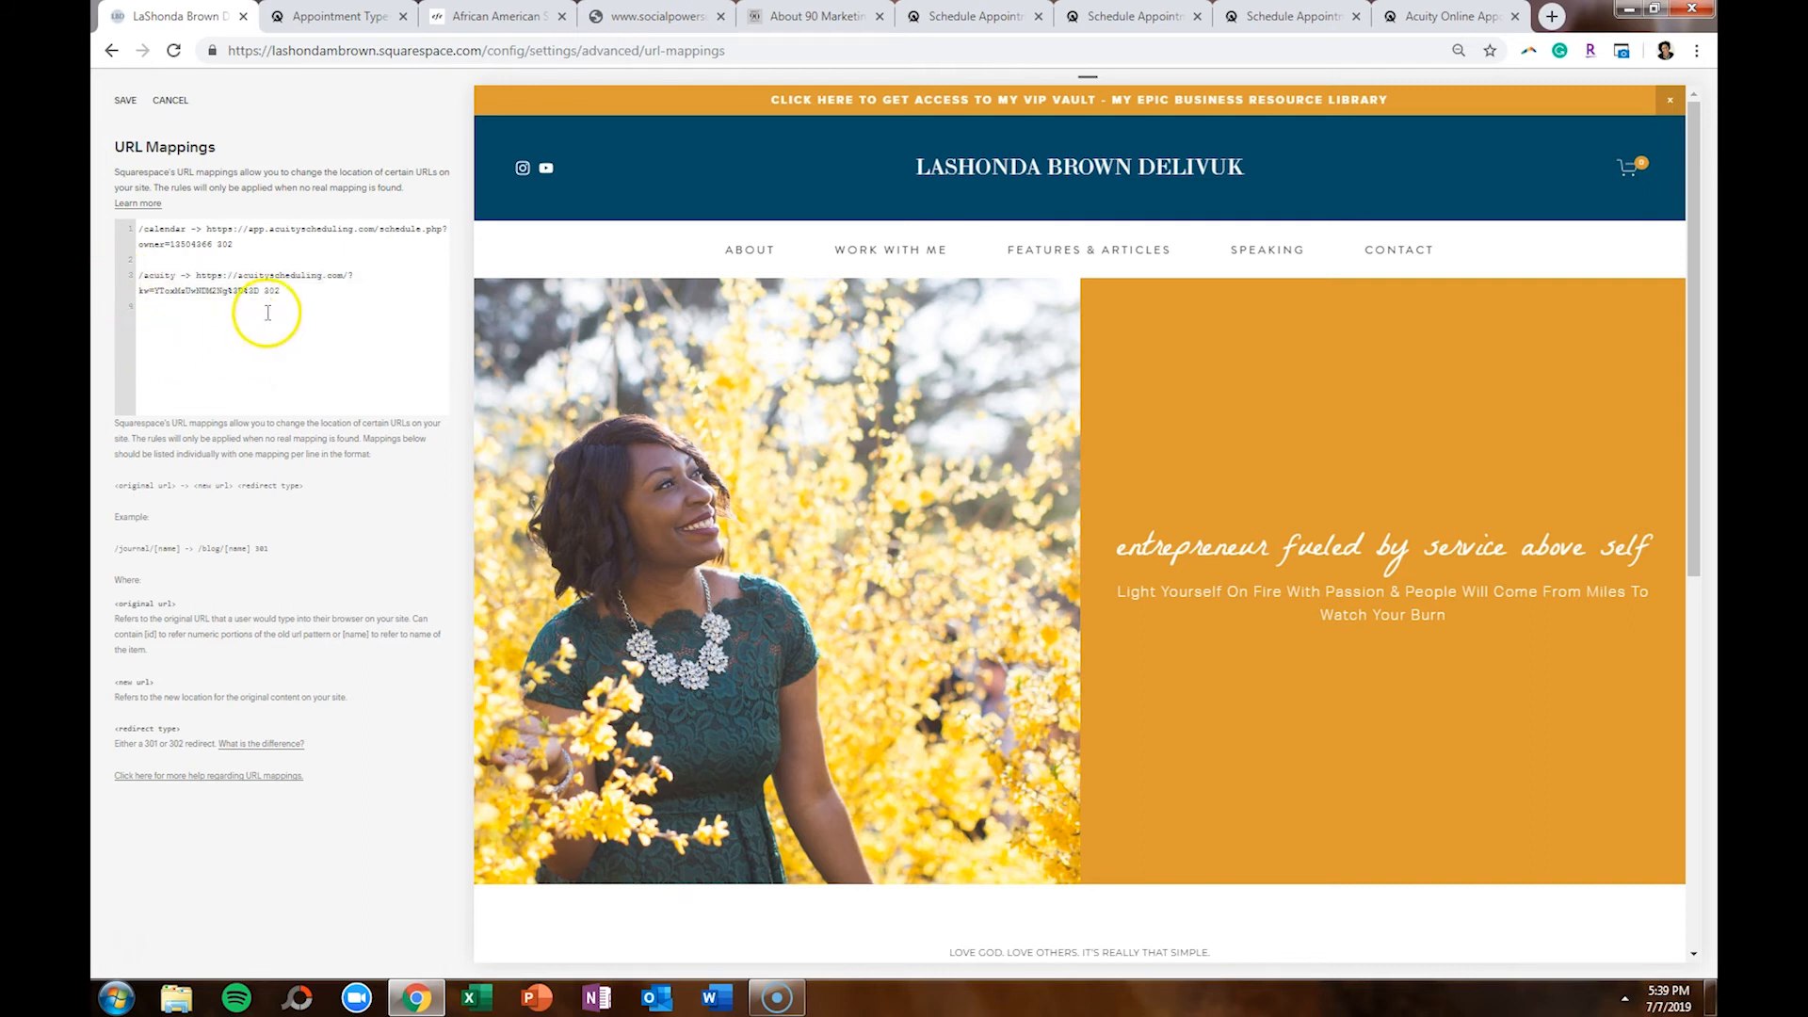
key(Return)
key(Return)
key(ctrl+v)
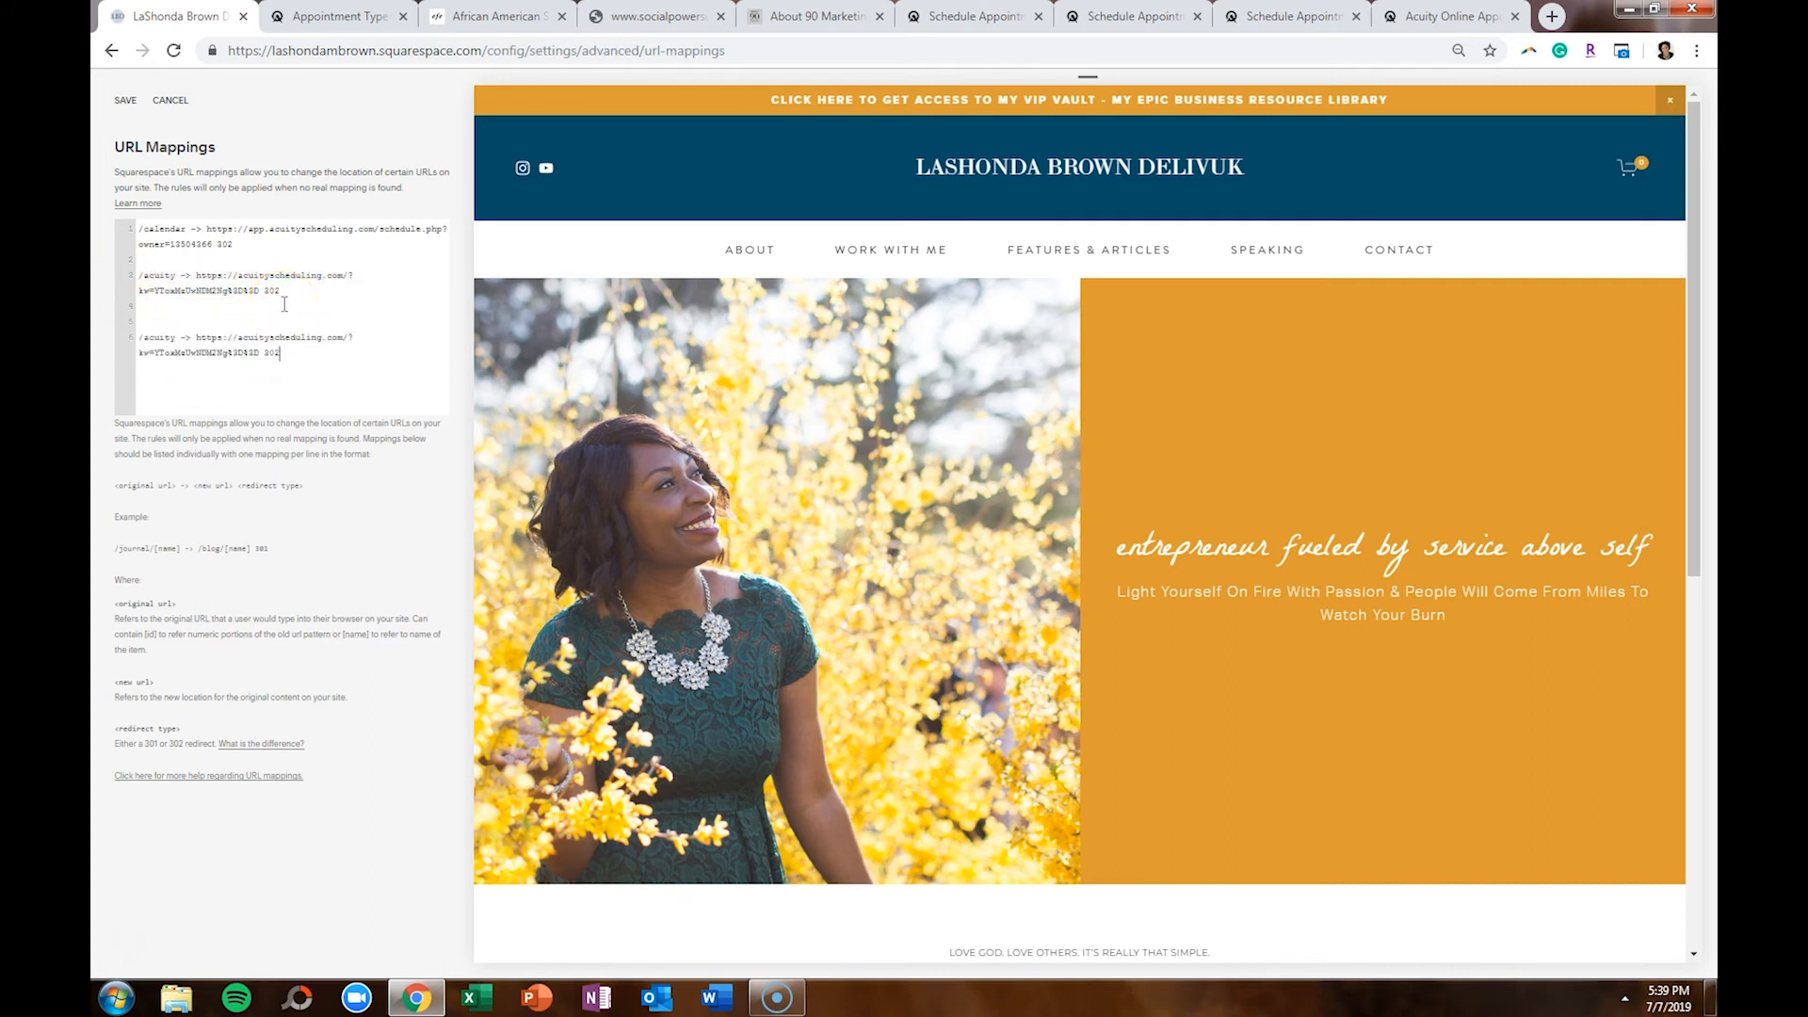
drag(176, 337, 148, 333)
text(websitehelp)
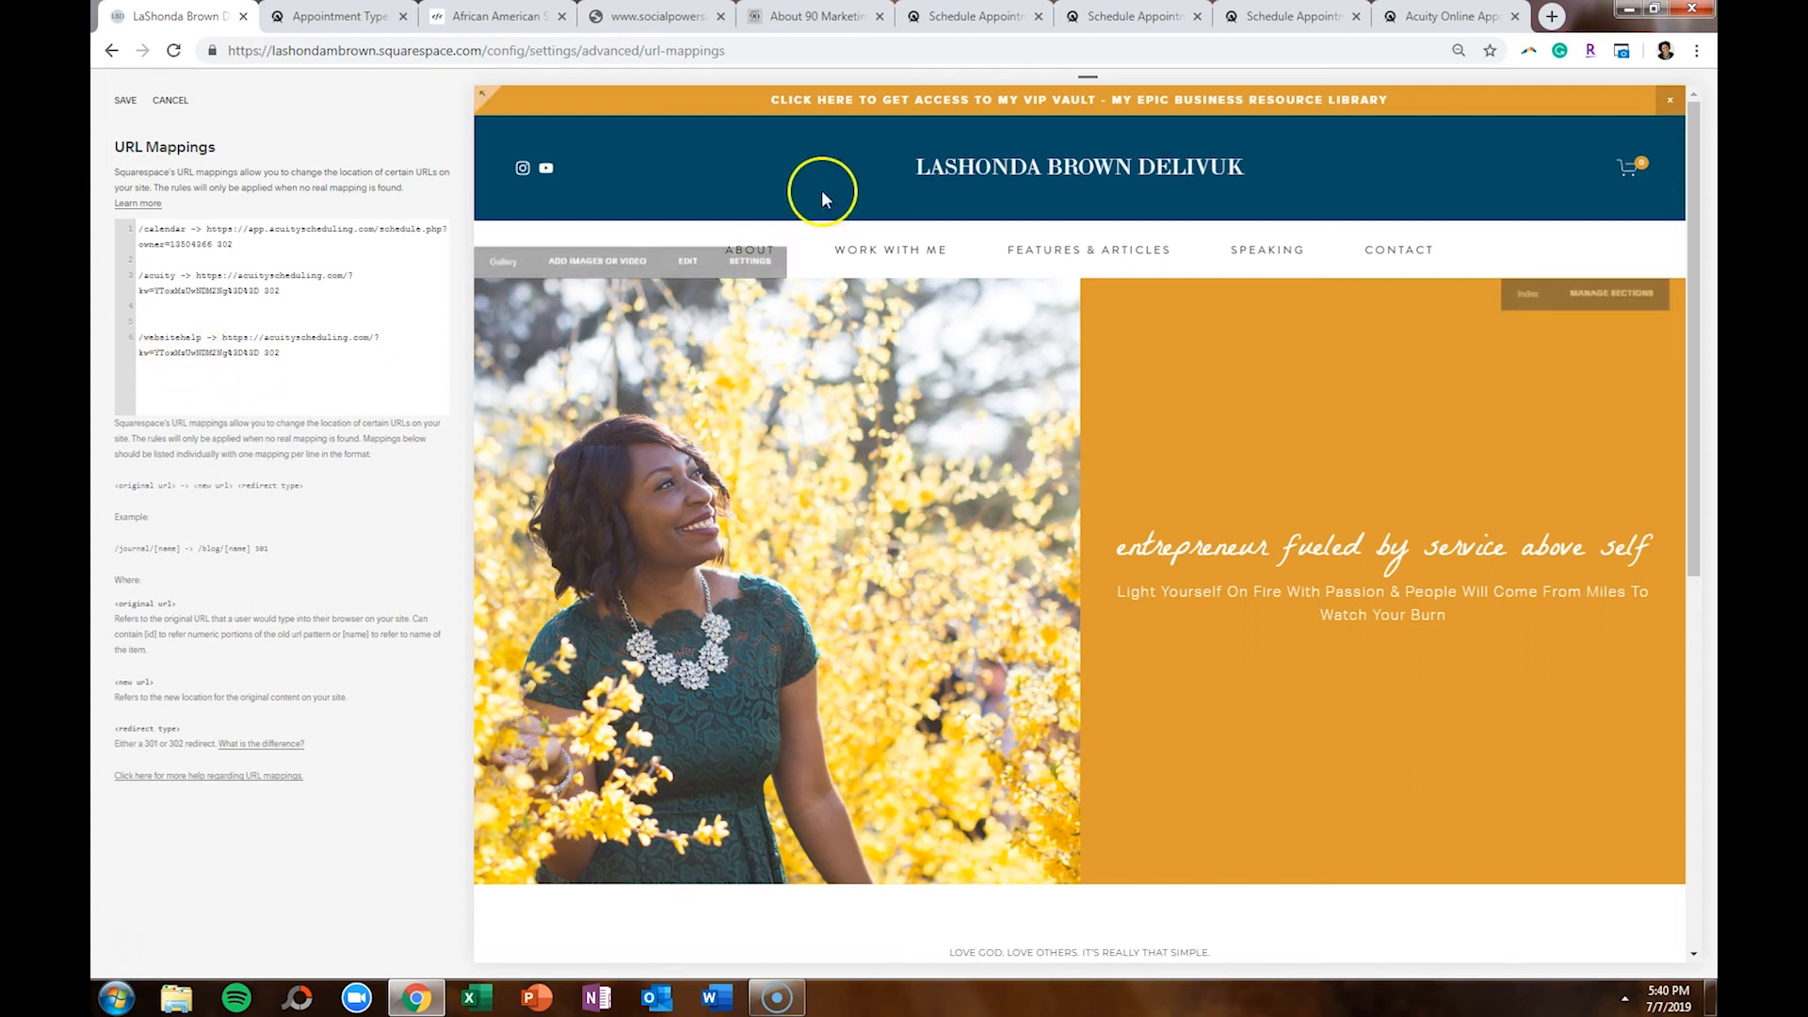
Go to about90marketing.com's Contact page in the other tab, copy its address, and return
click(821, 16)
click(926, 41)
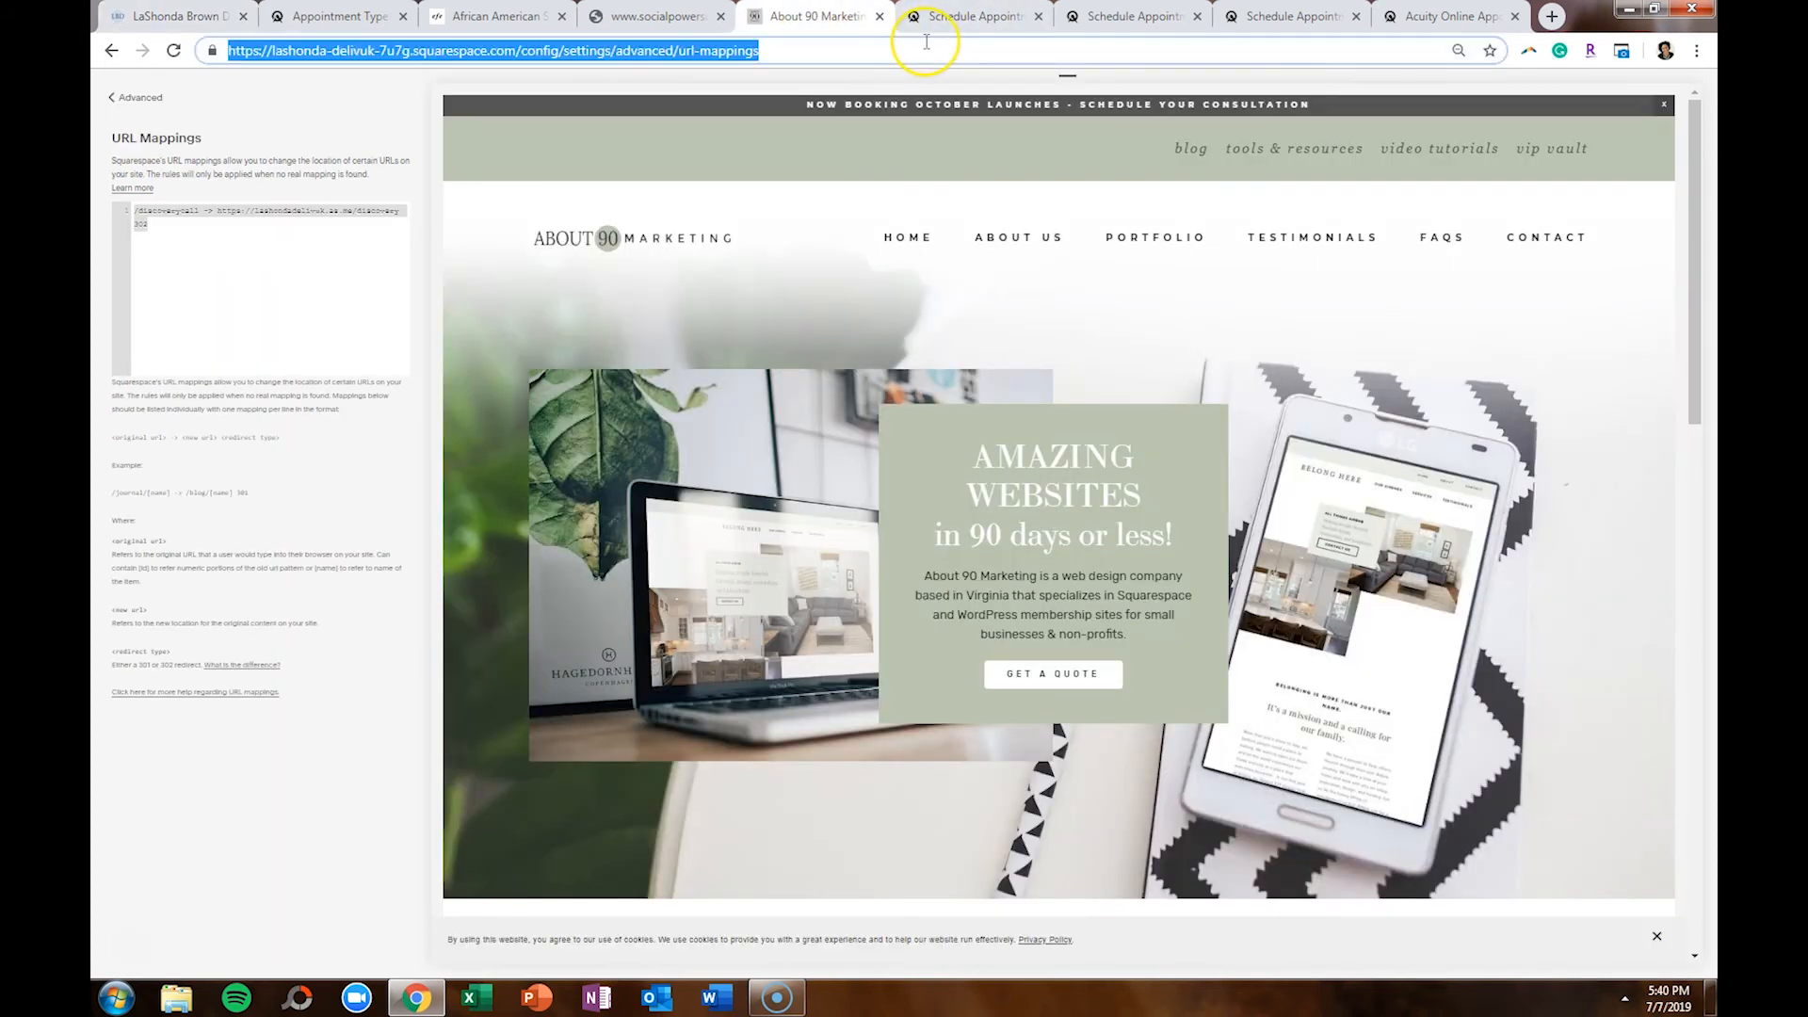
text(about)
key(Return)
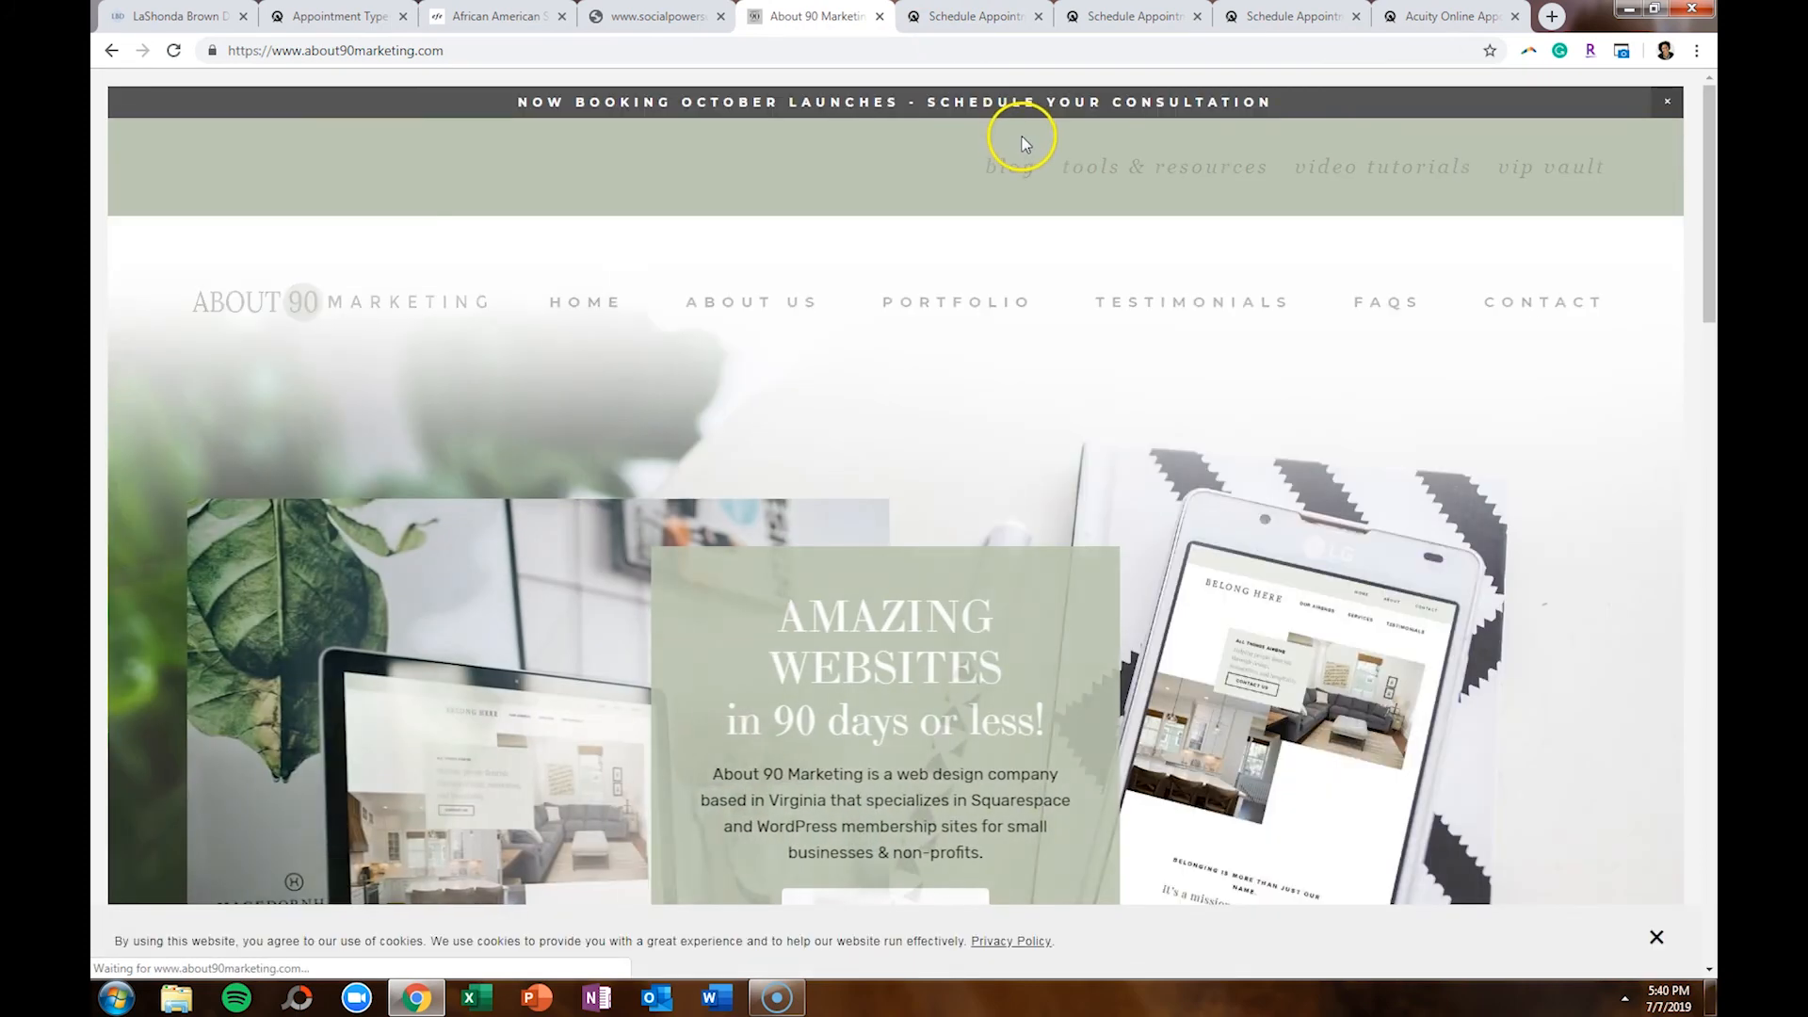
click(1543, 303)
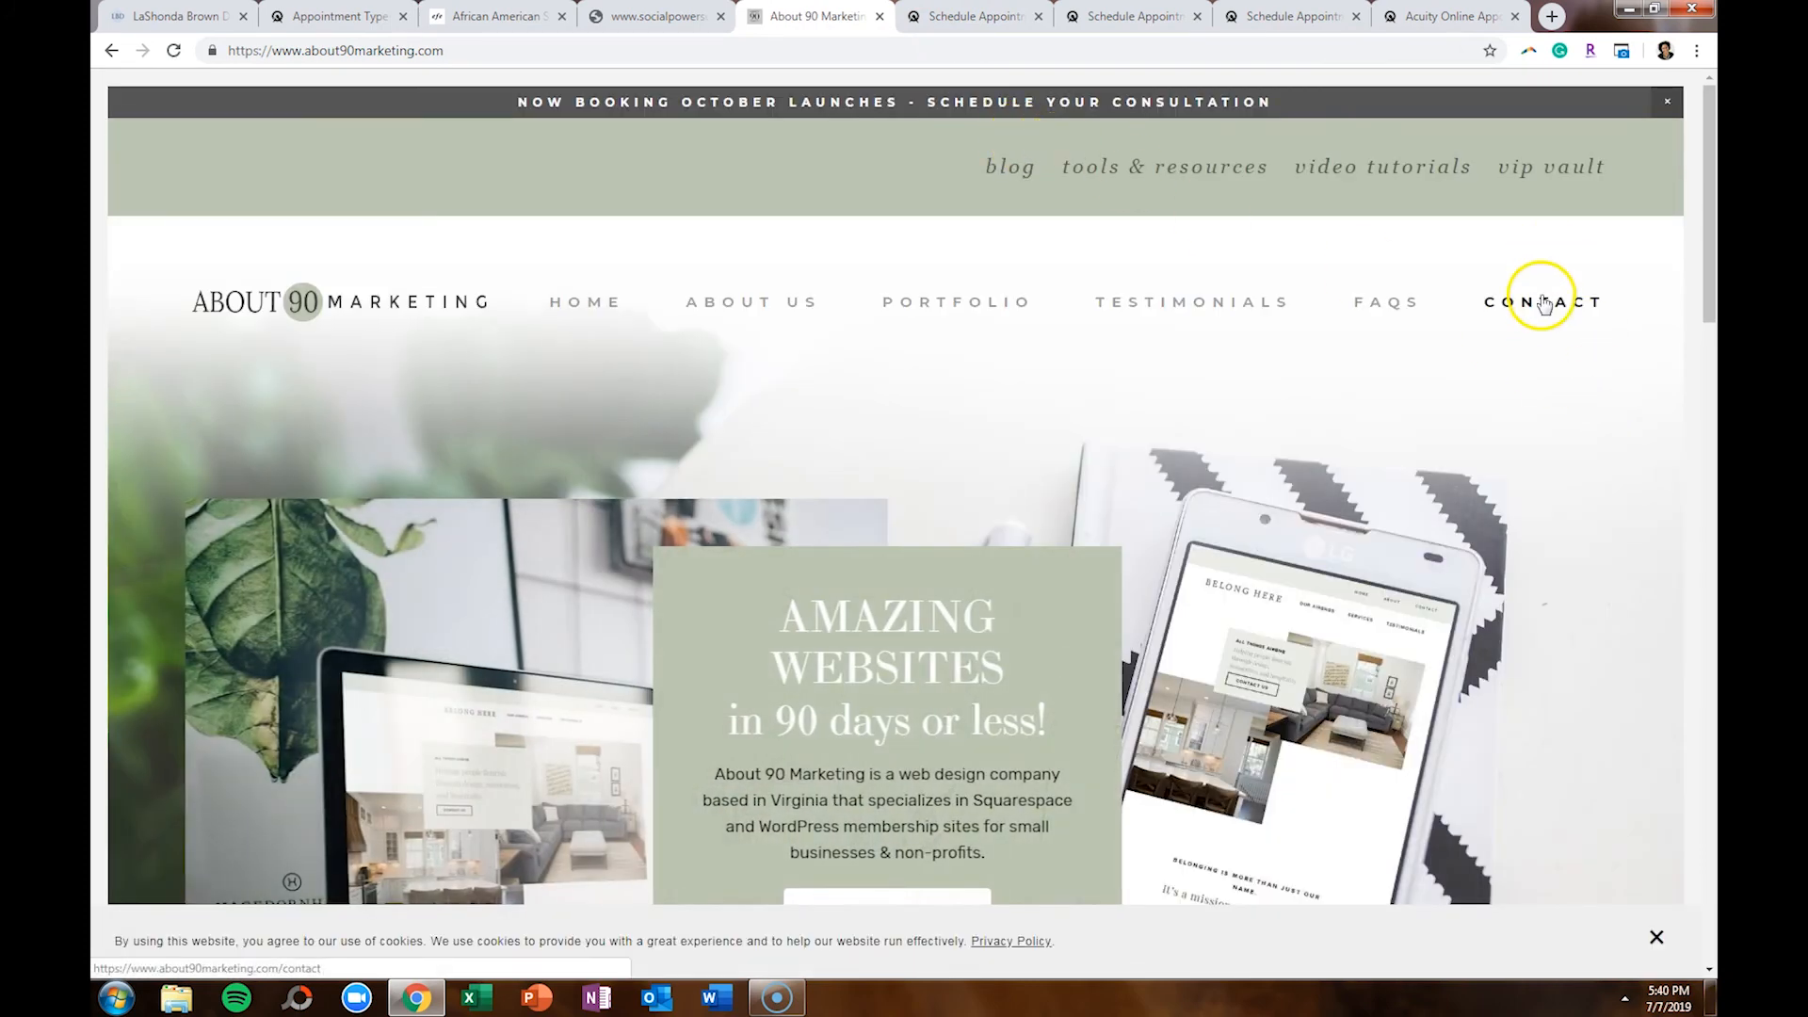
scroll(525, 444, down, 8)
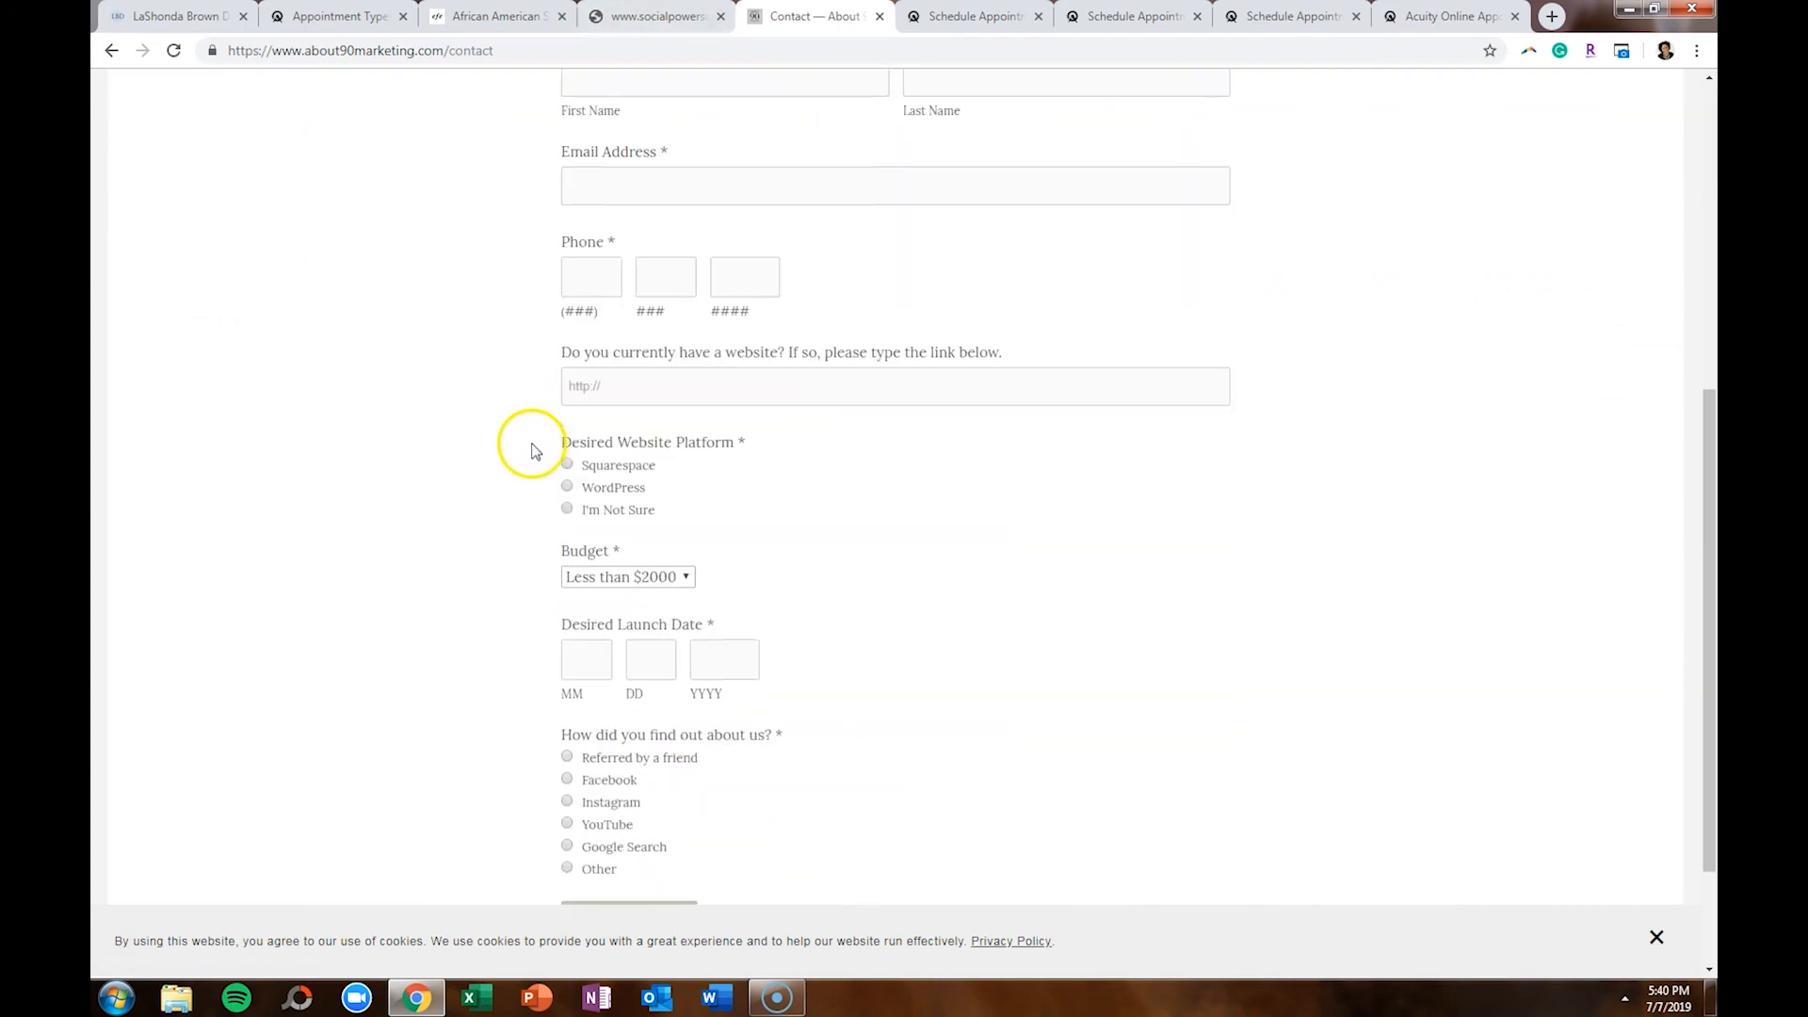
scroll(525, 456, up, 8)
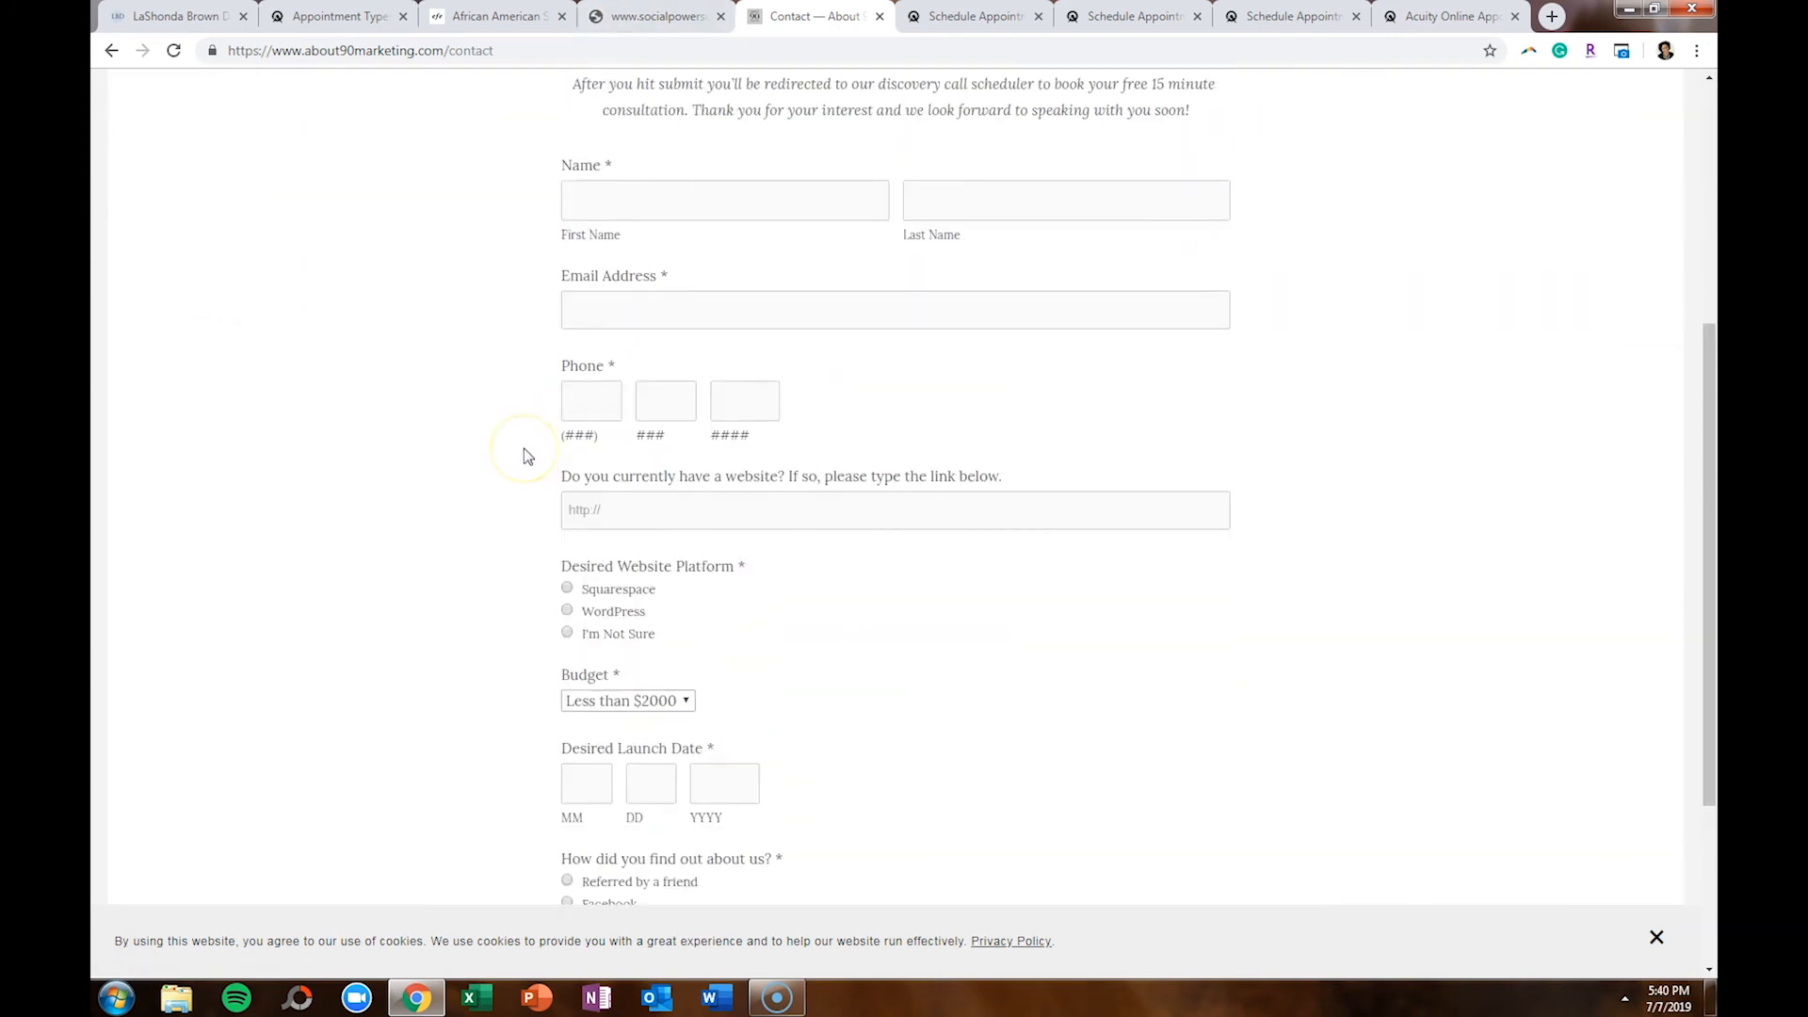
click(531, 54)
key(ctrl+c)
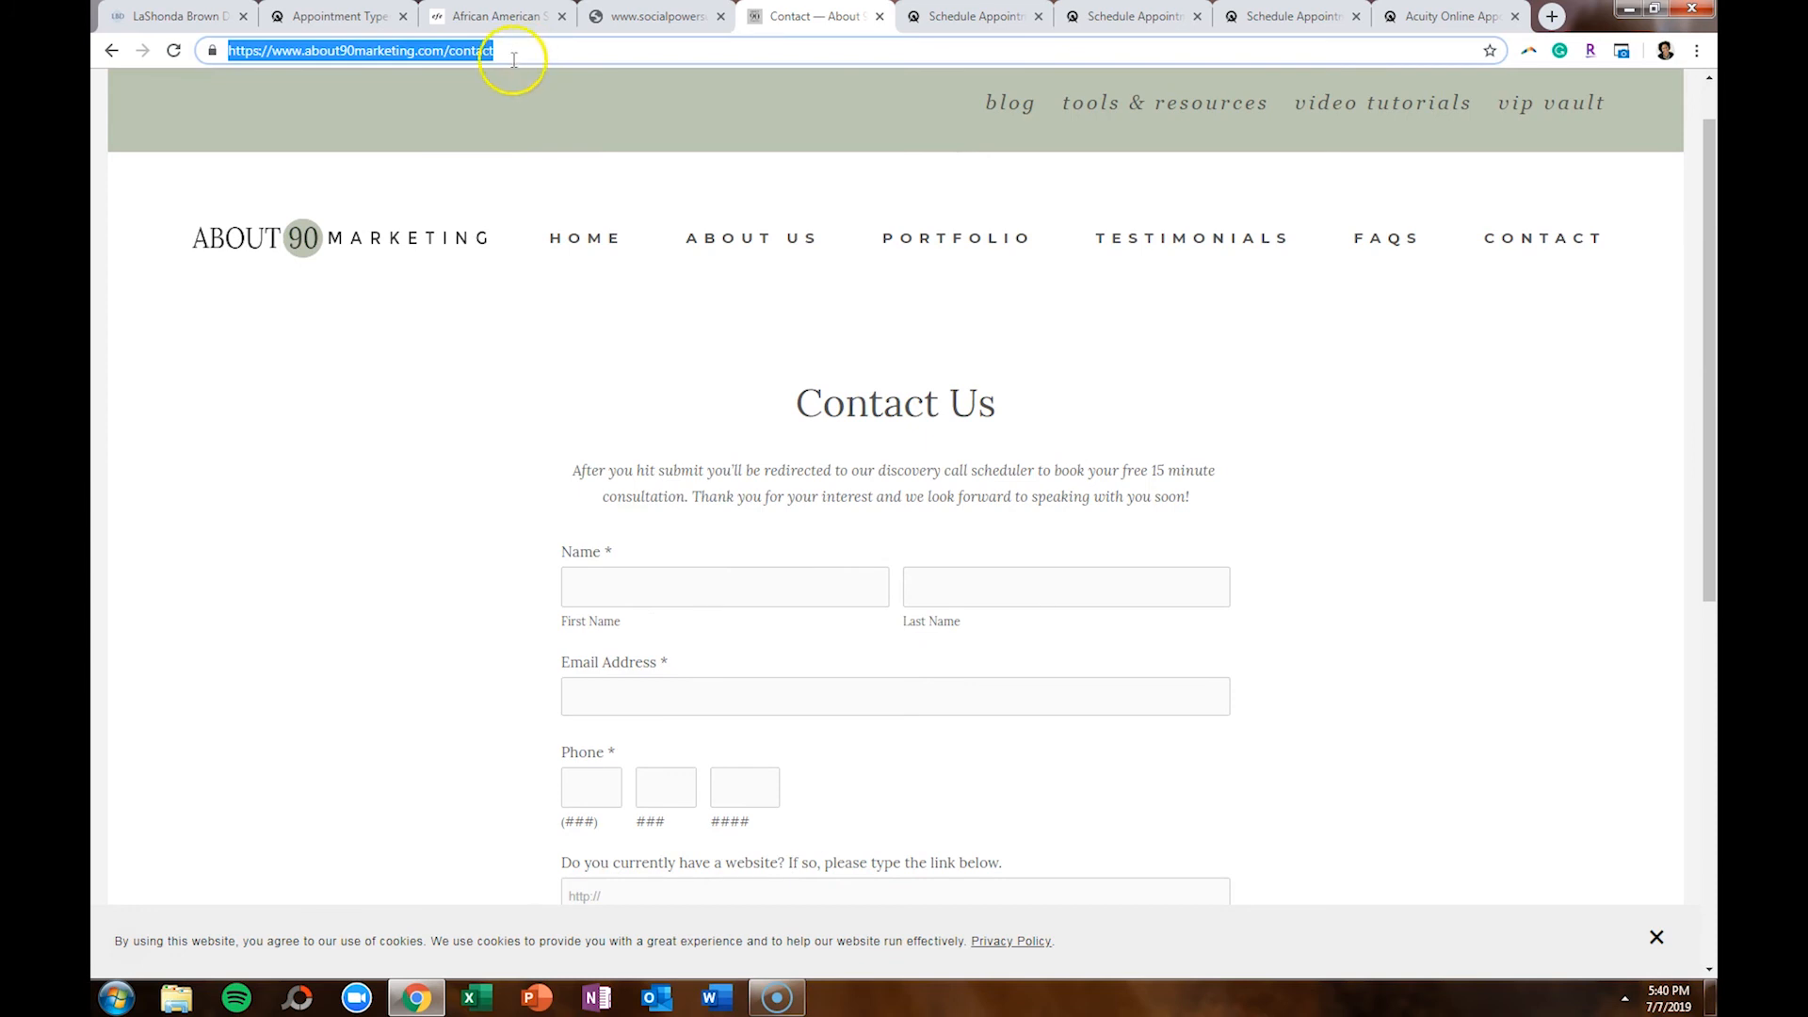
click(174, 16)
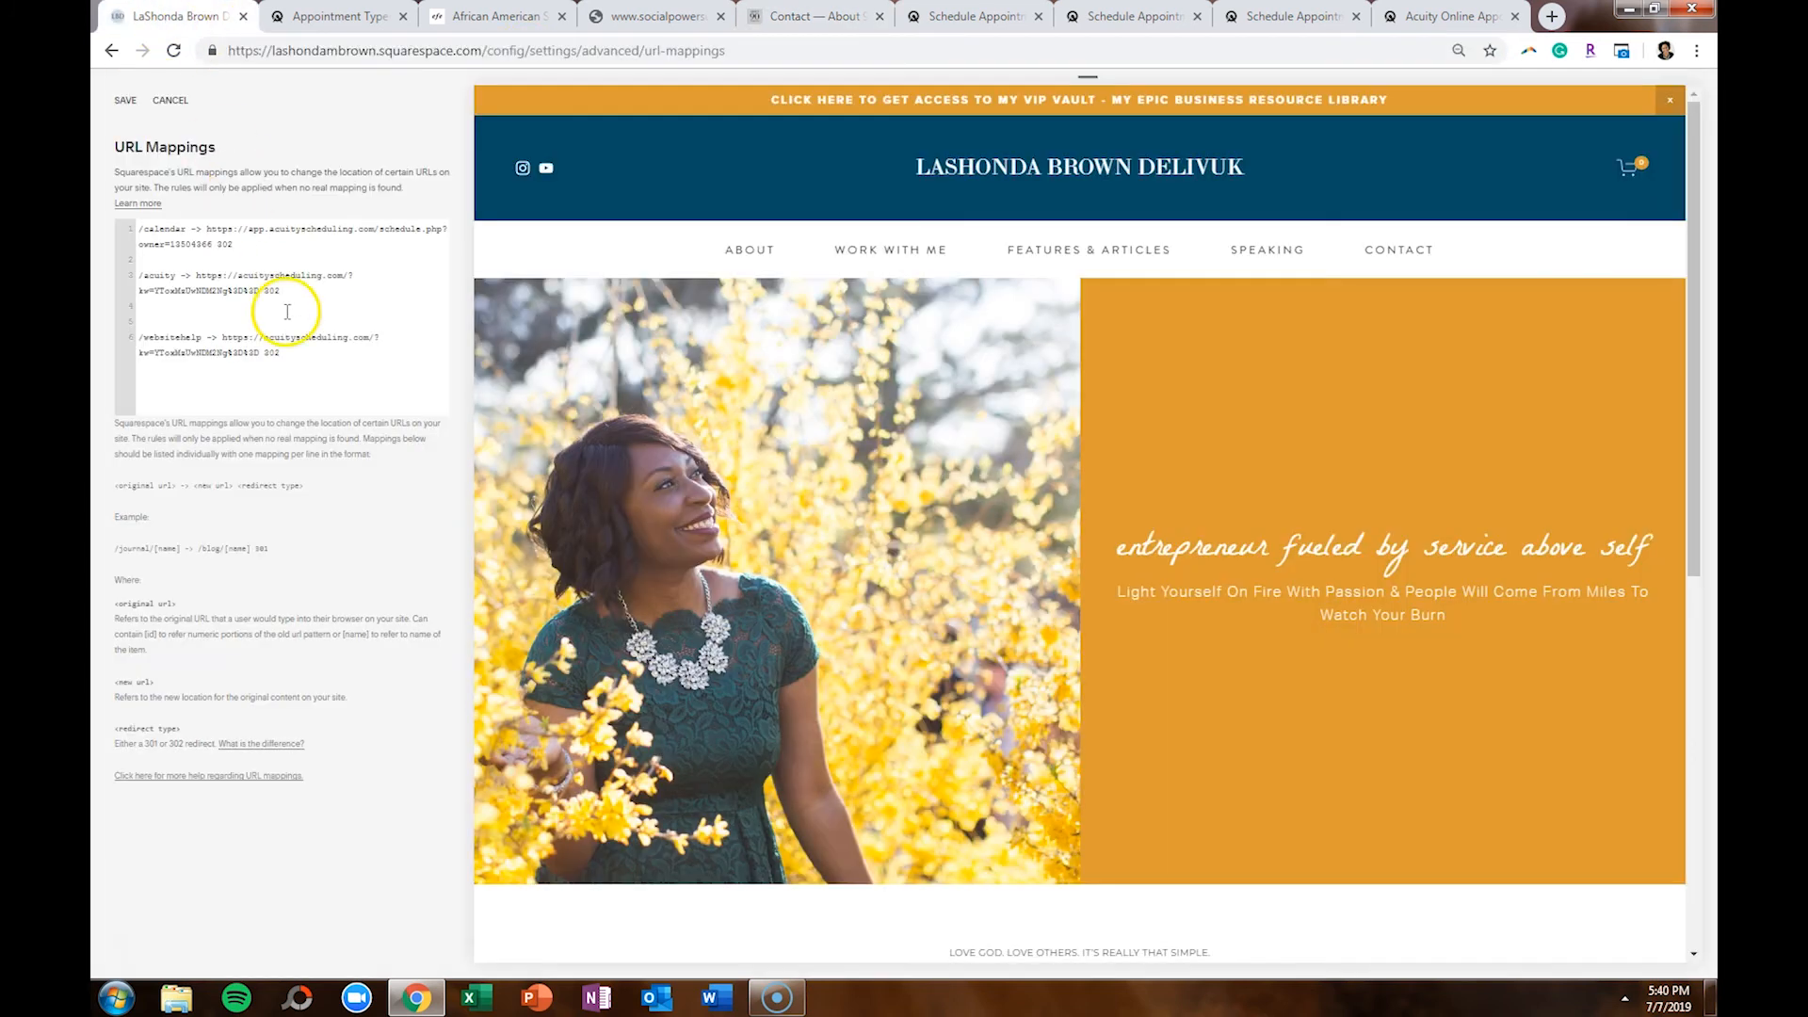
Set the /websitehelp target to the About 90 Marketing contact URL, remove the blank line, and save
drag(224, 337, 257, 352)
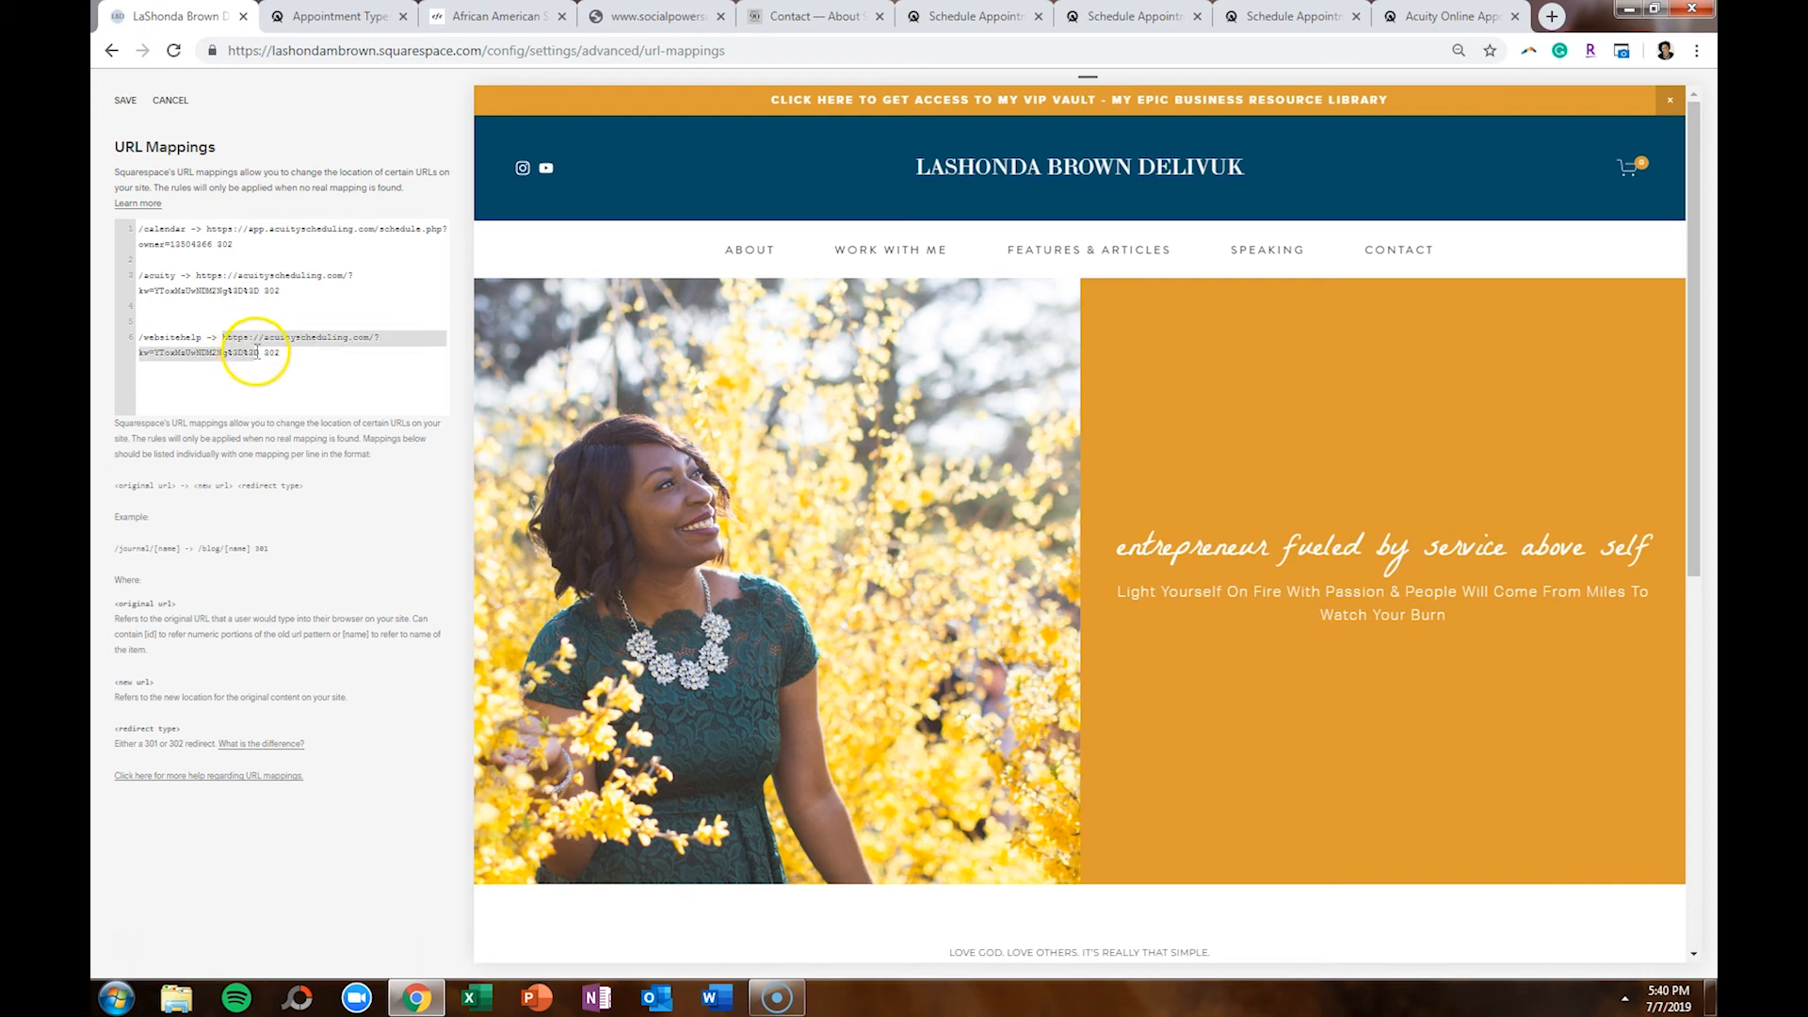
key(ctrl+v)
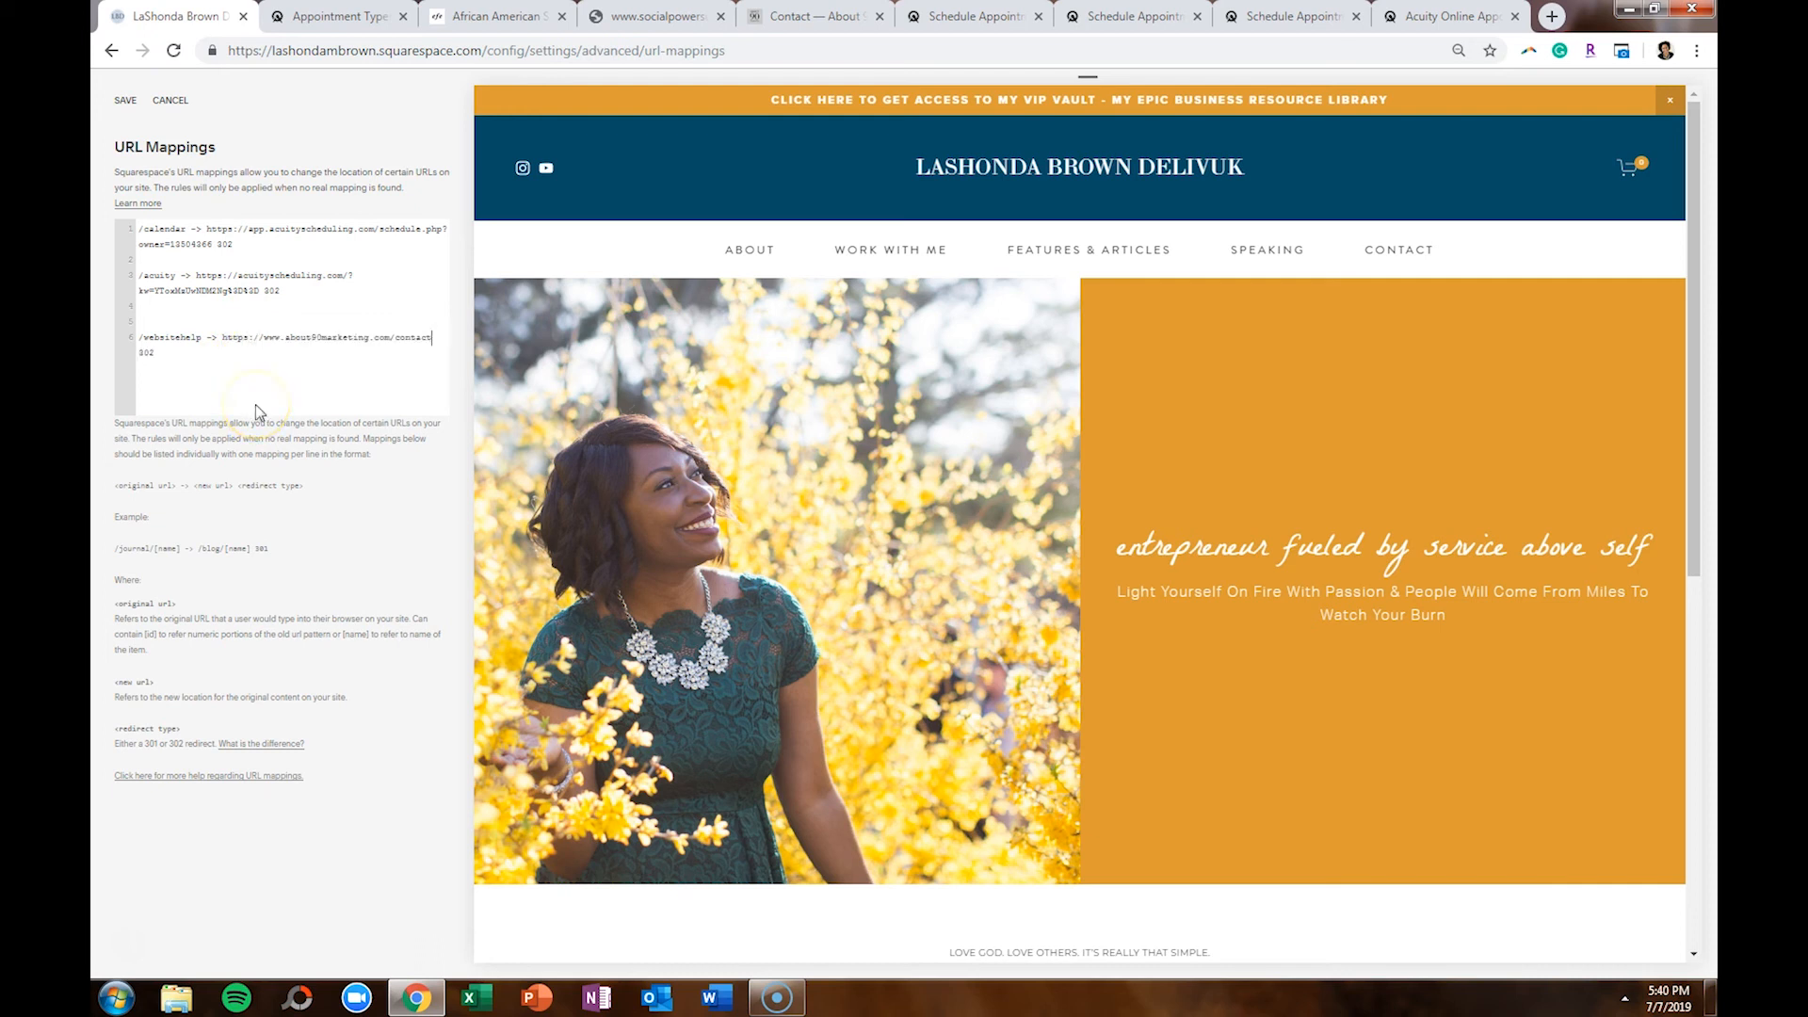
click(198, 310)
key(BackSpace)
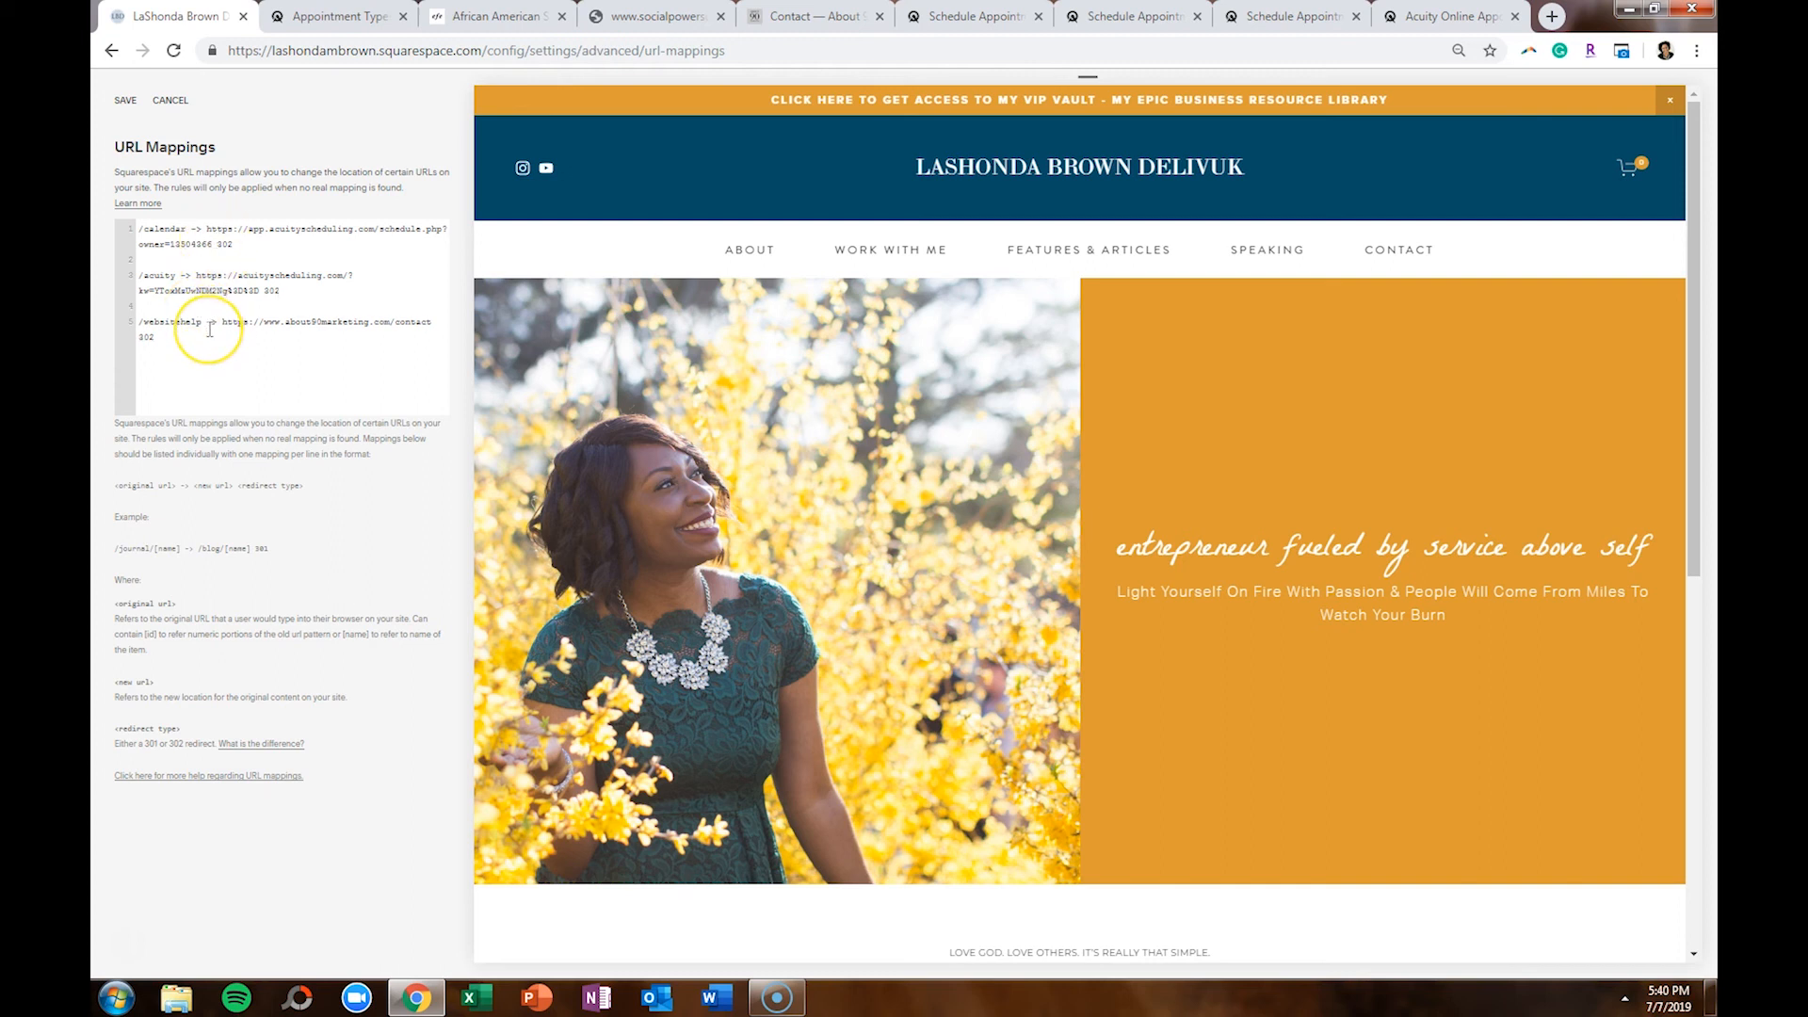
click(124, 100)
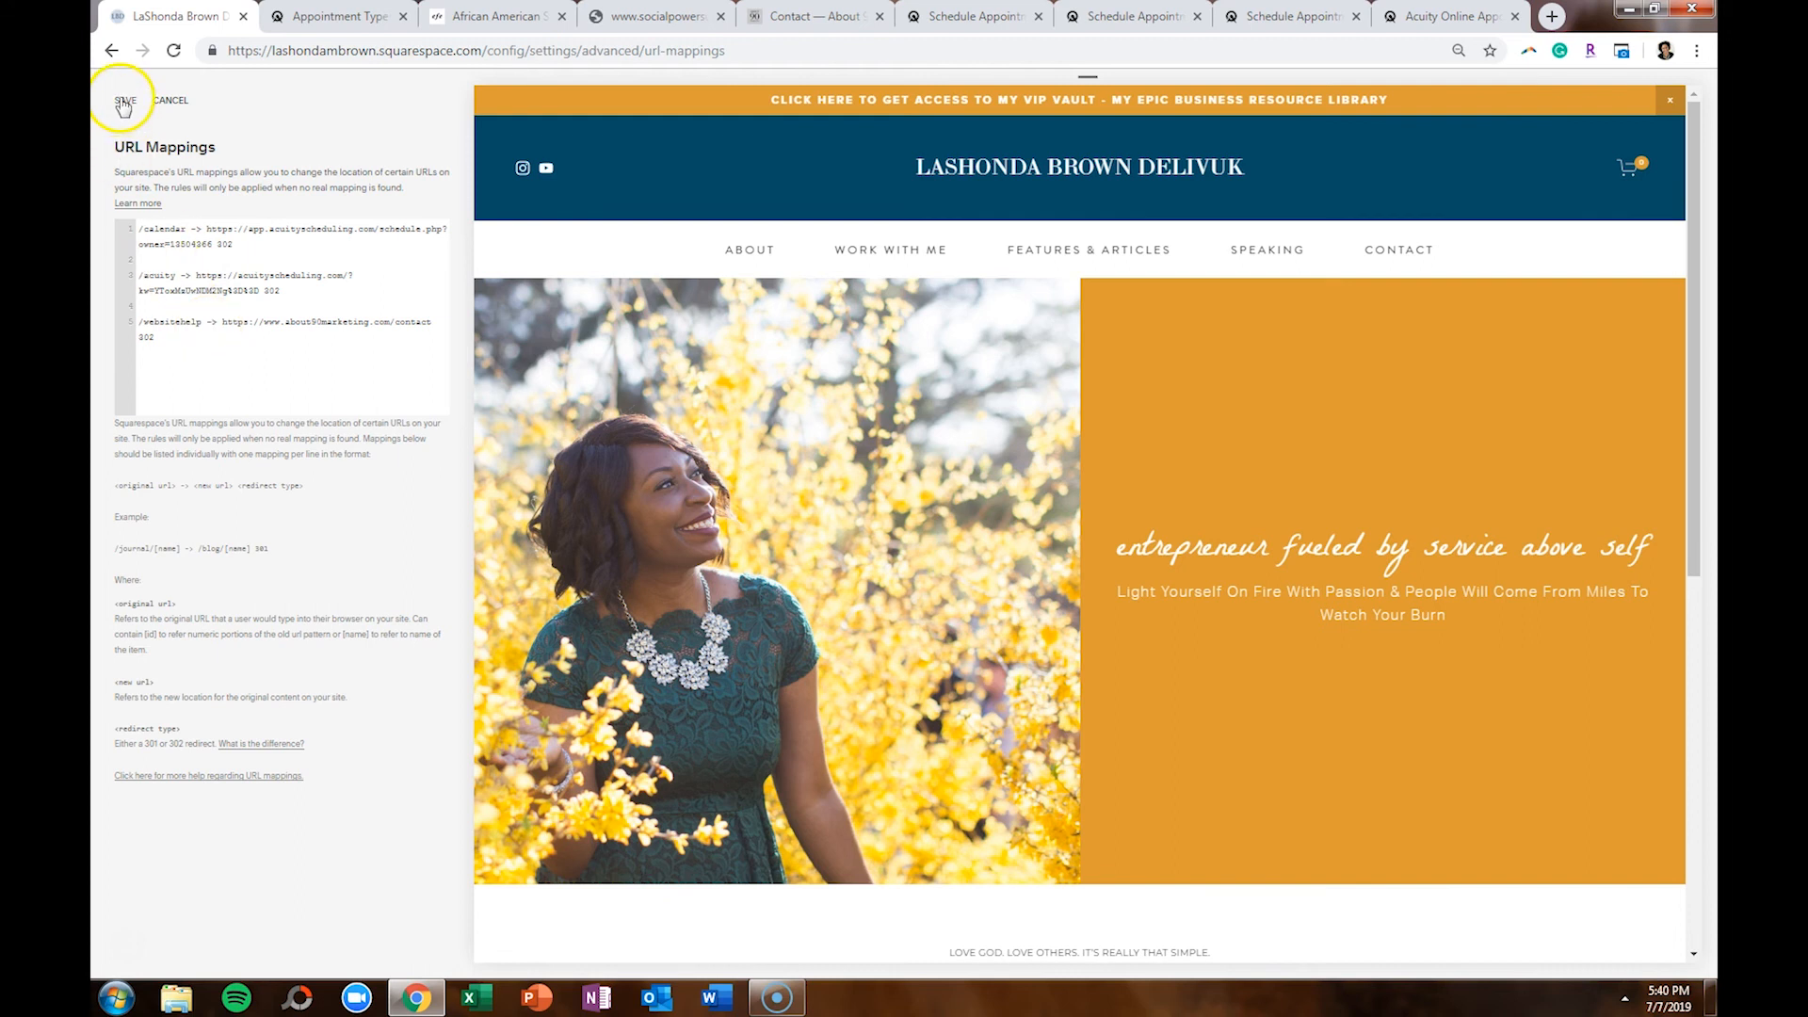
click(1552, 17)
Visit the personal site's /acuity short link and open Acuity's PRICING page
text(lashondabrown.com)
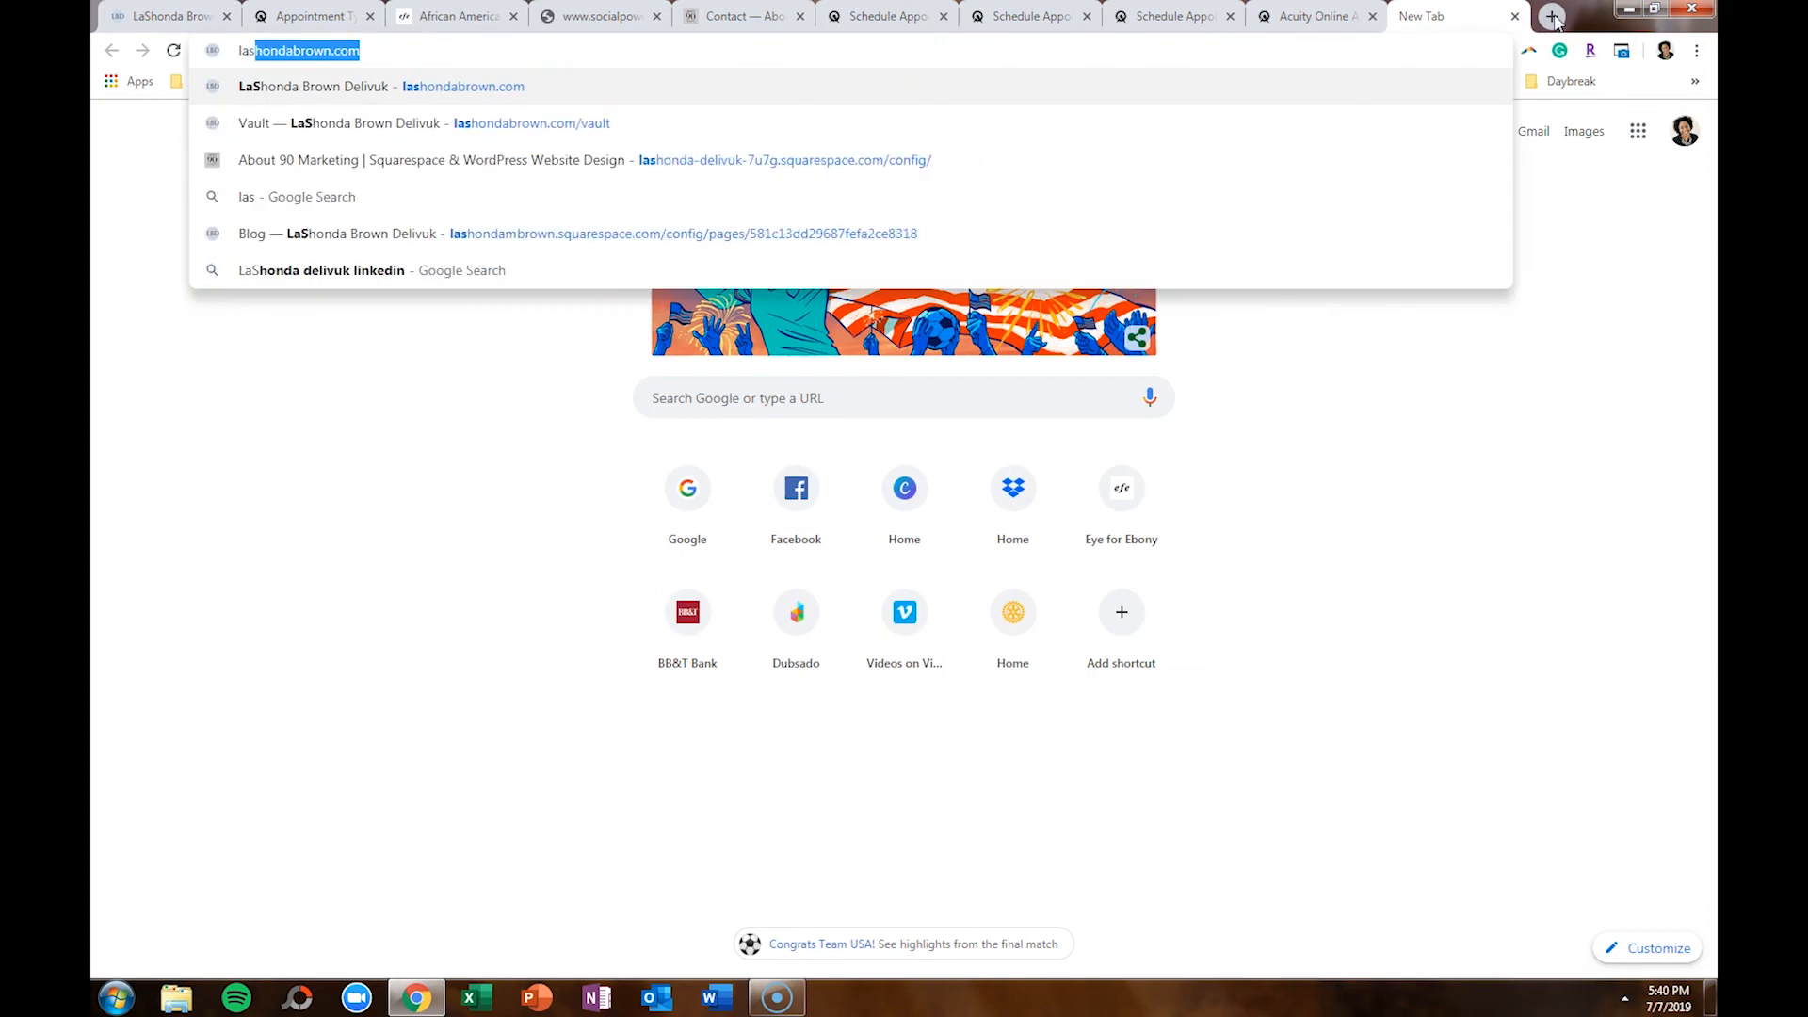
key(Right)
text(/acuoty)
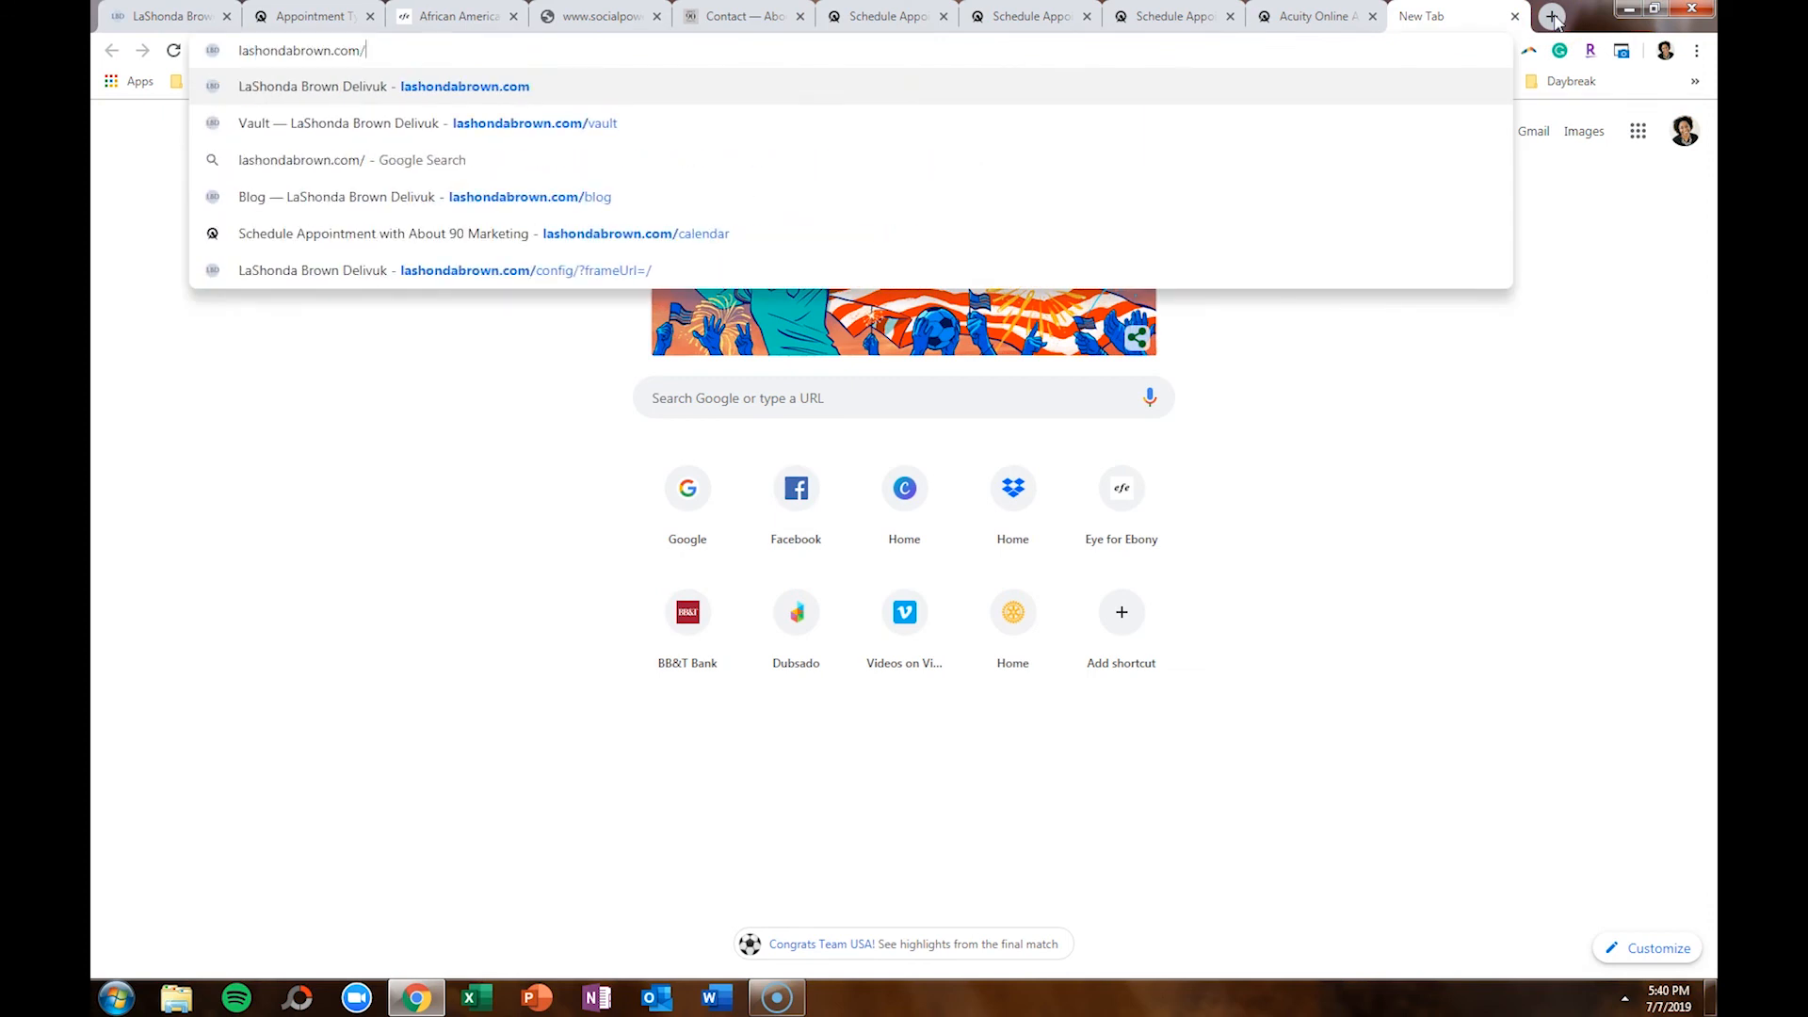
key(BackSpace)
key(BackSpace)
key(BackSpace)
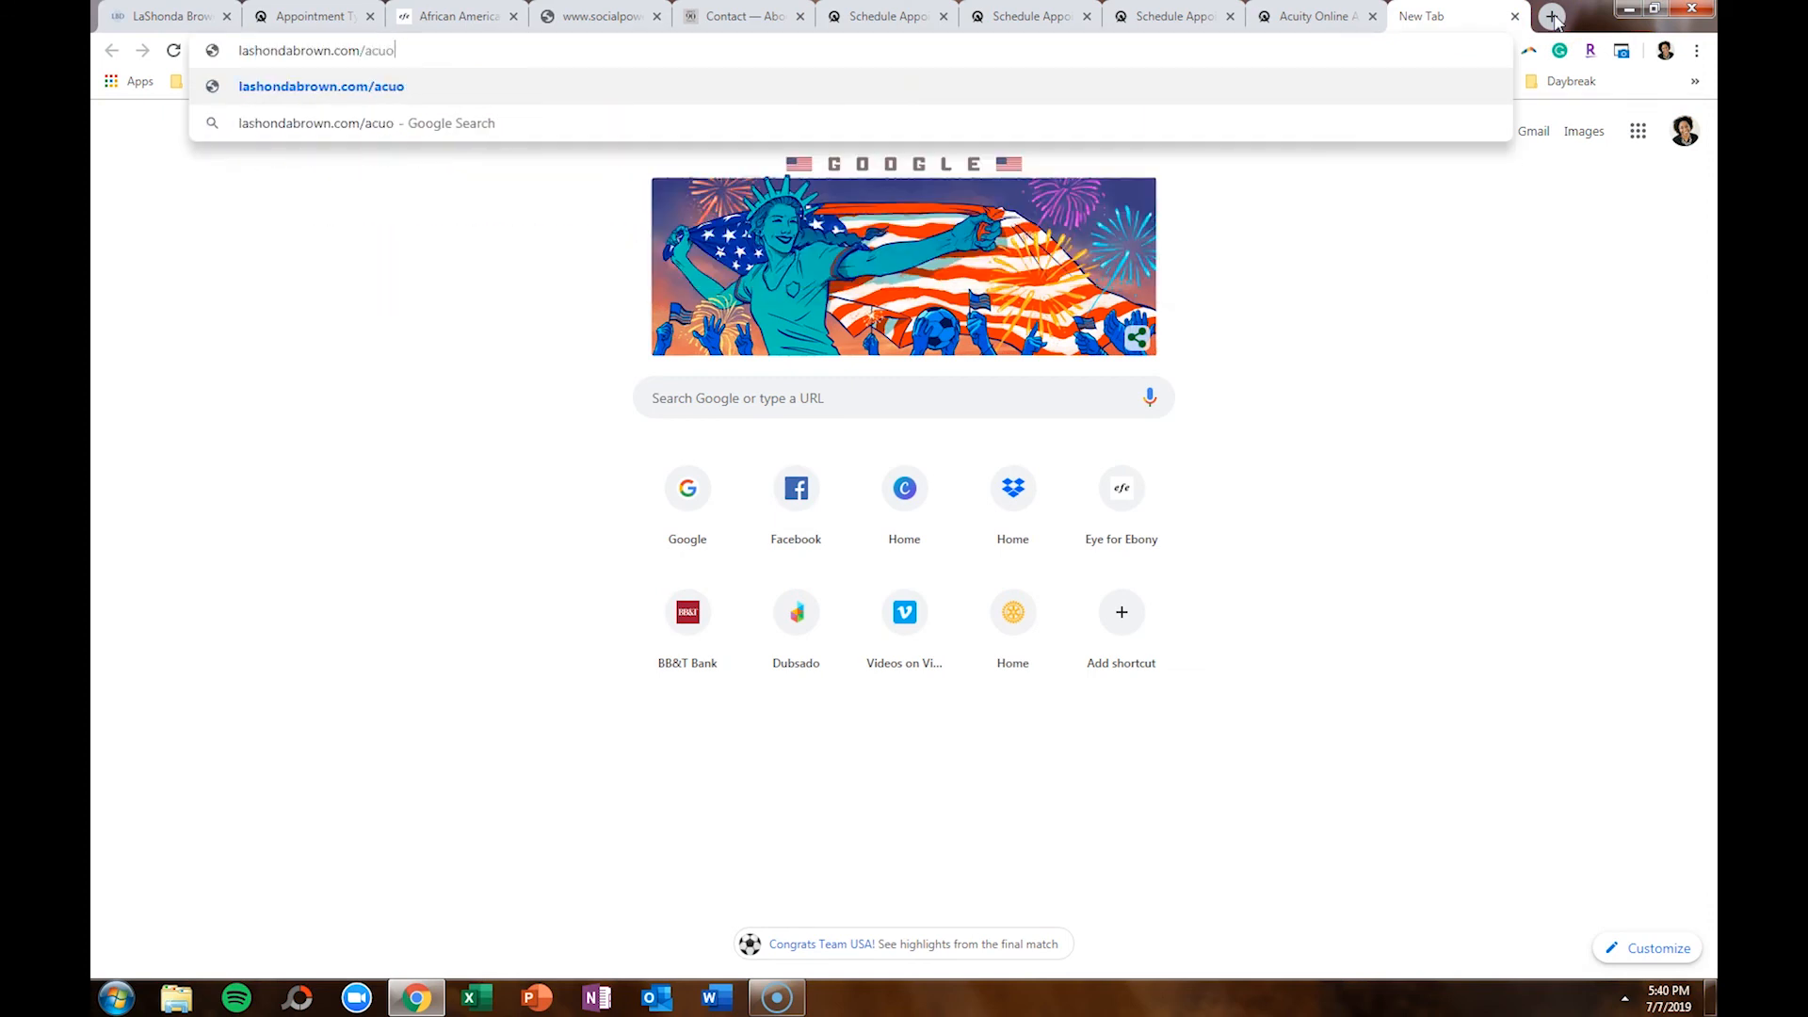
text(ity)
key(Return)
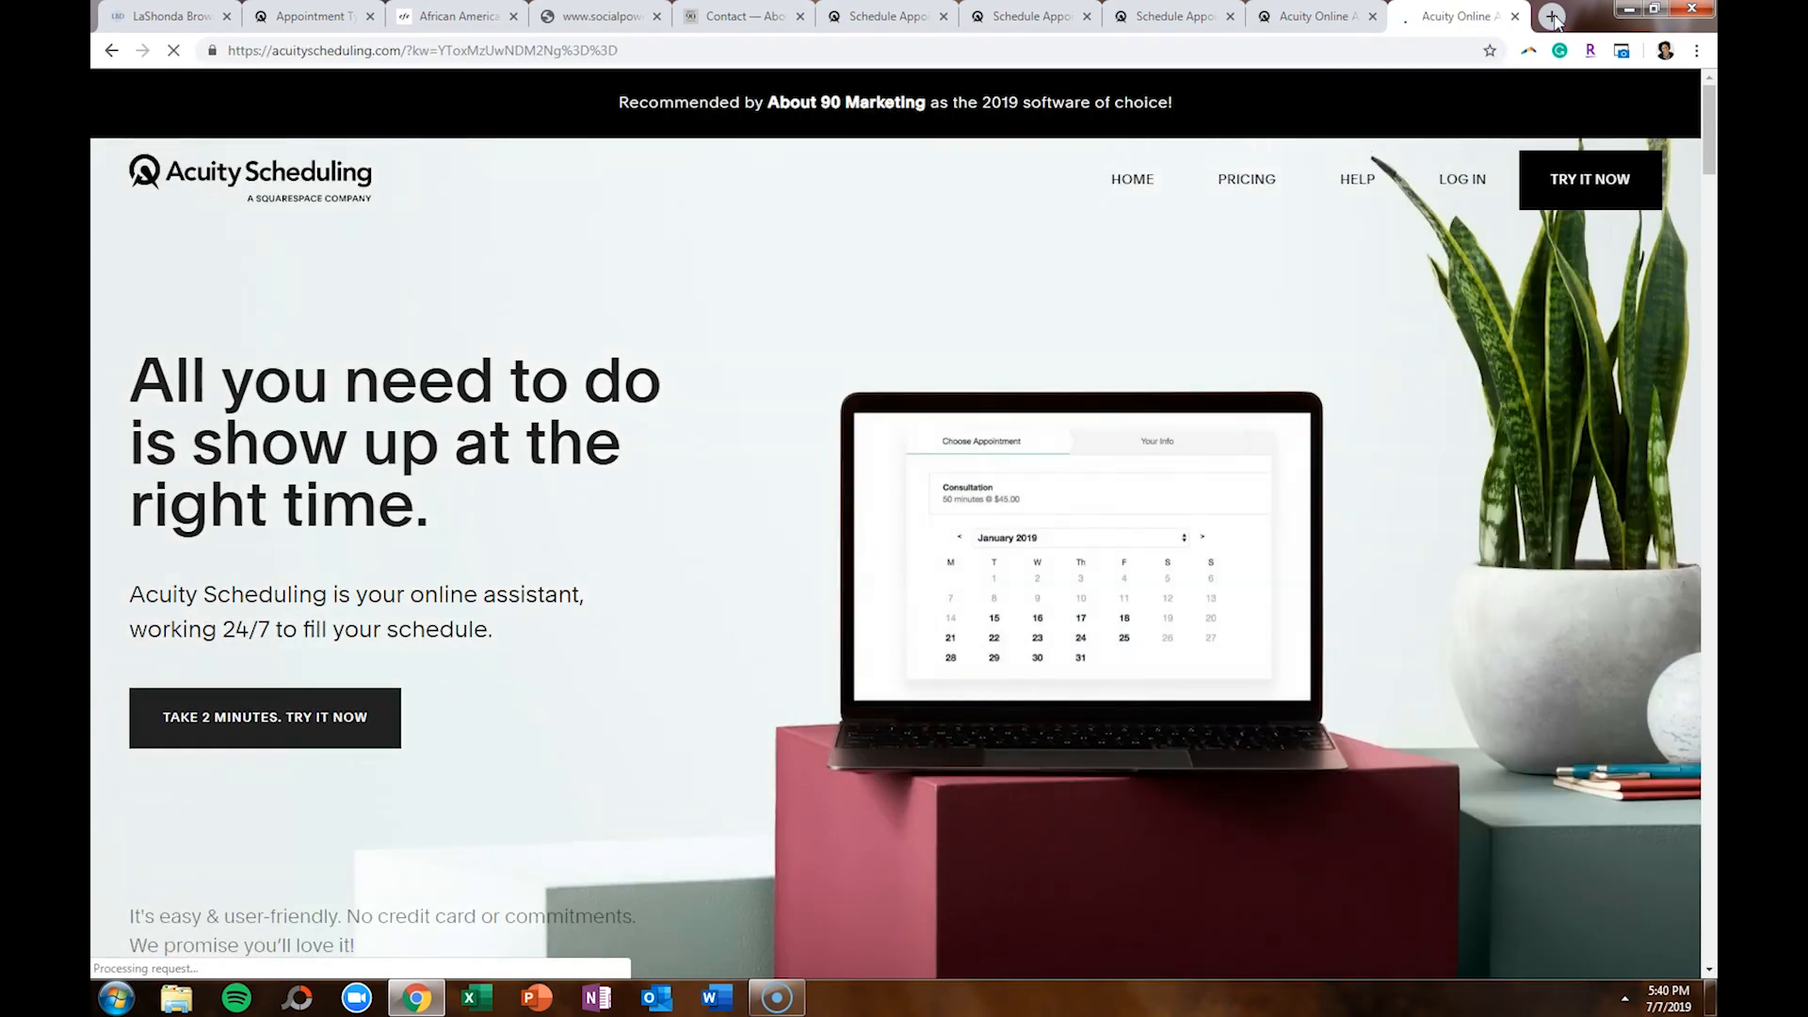
click(1239, 189)
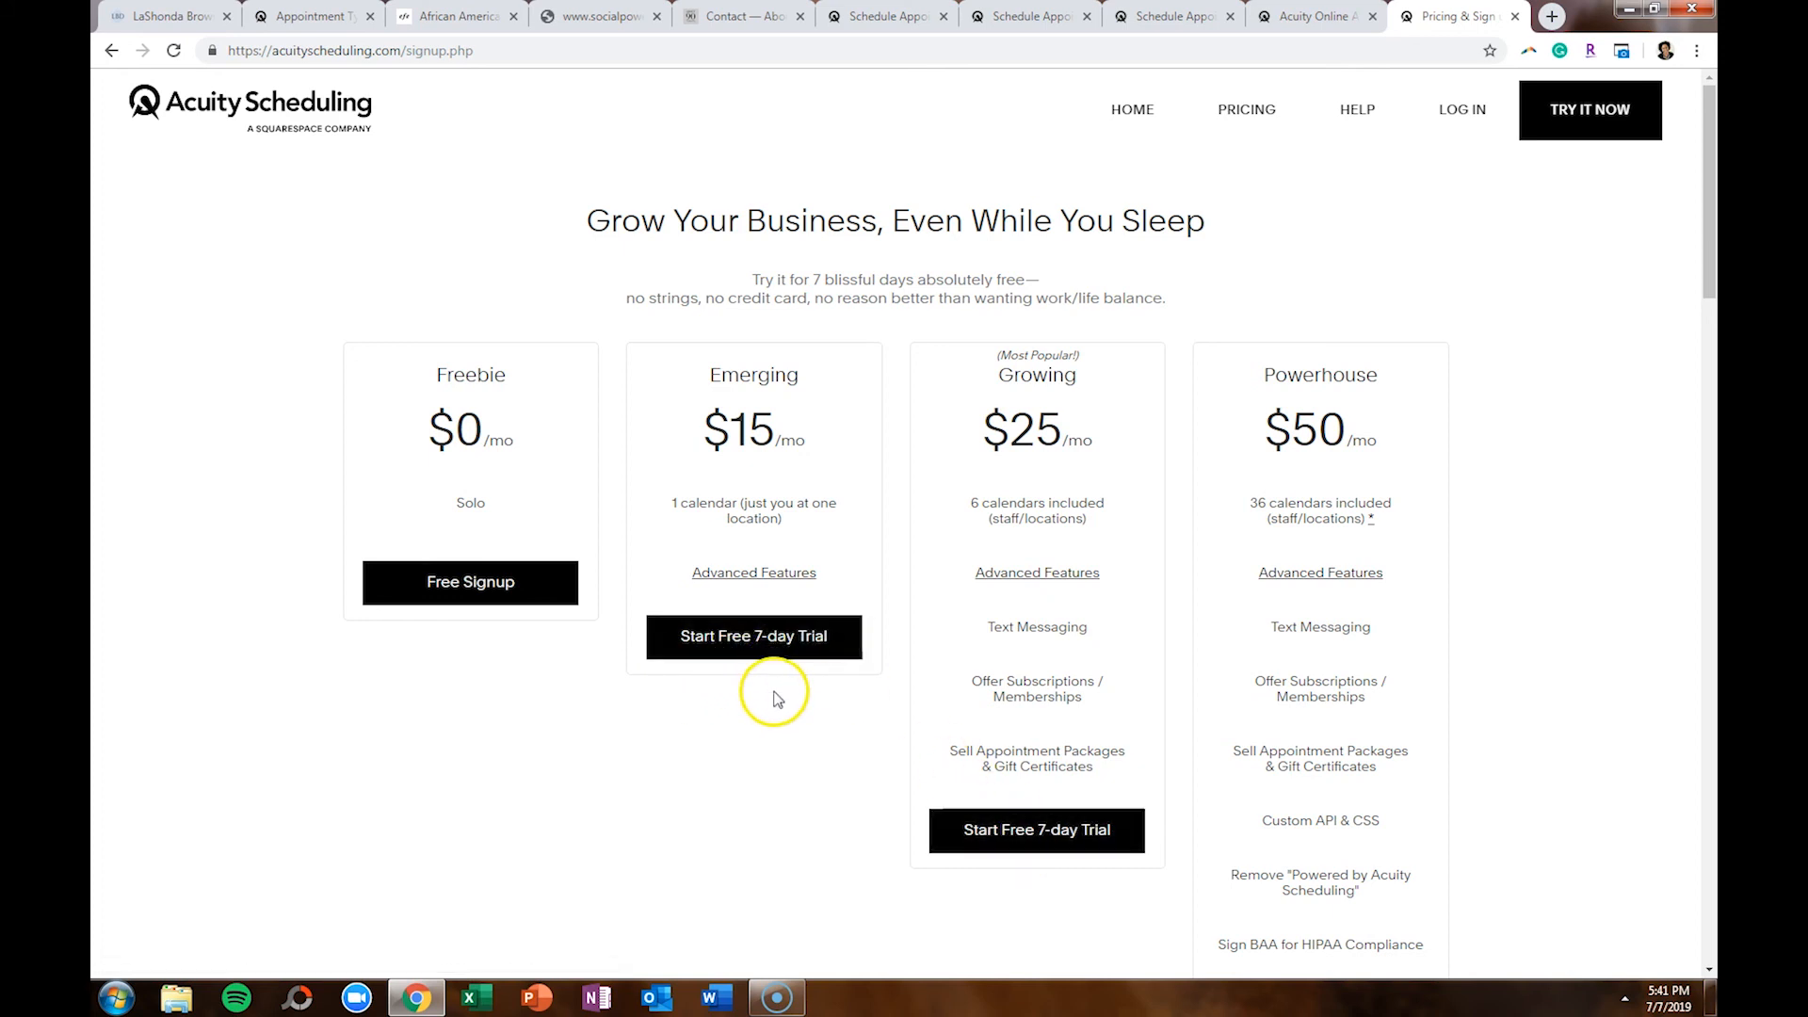
click(678, 53)
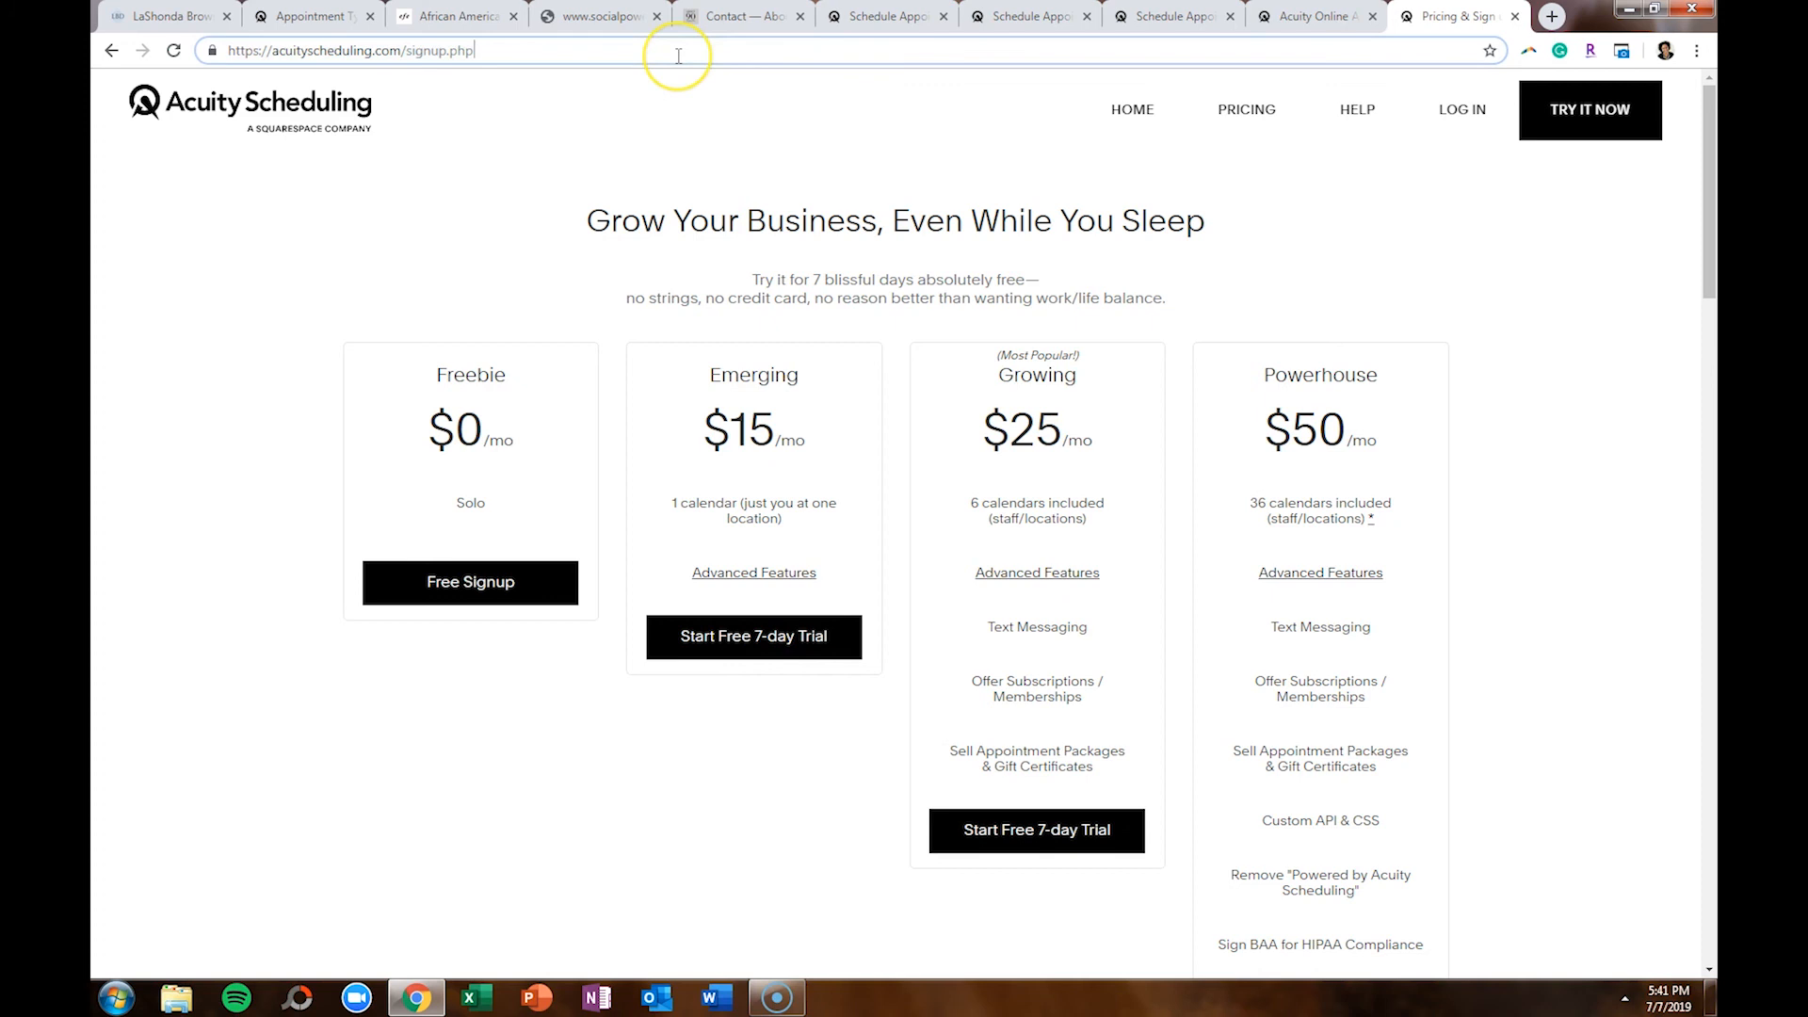
Enter the personal site's /websitehelp short link in the address bar to check its redirect
text(lashondabrown.com)
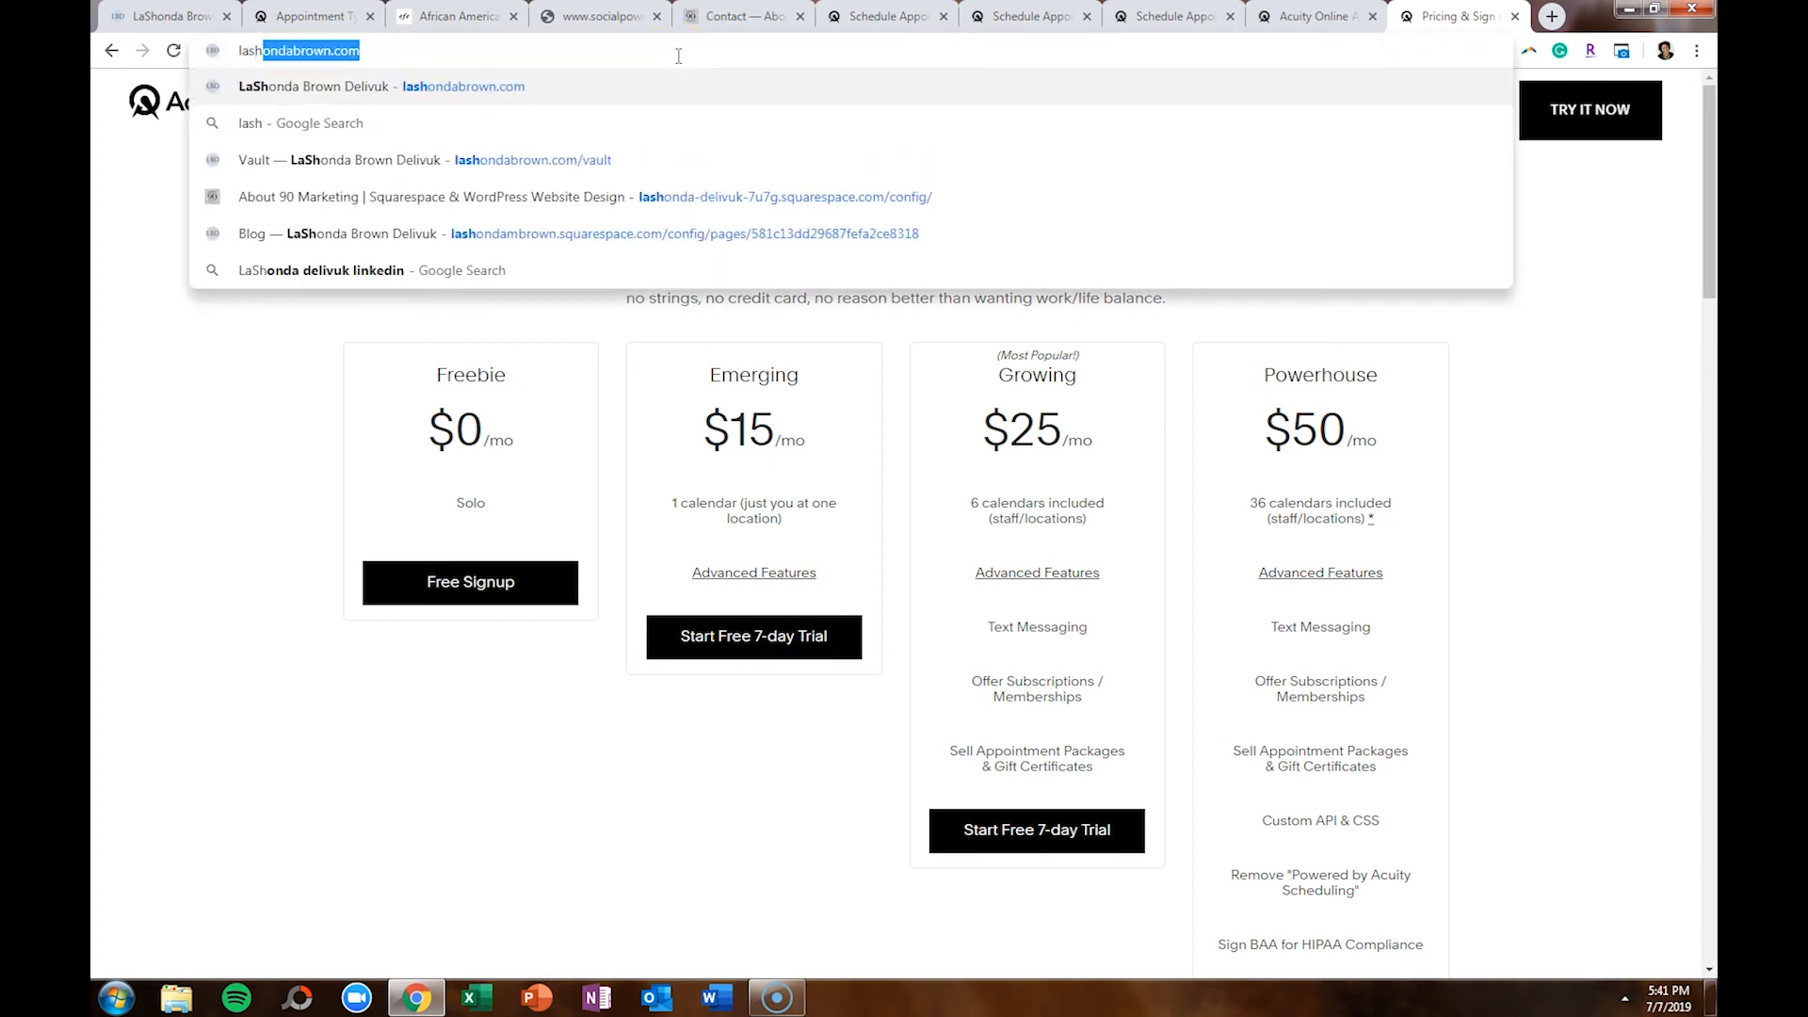
key(Right)
text(/websitehelp)
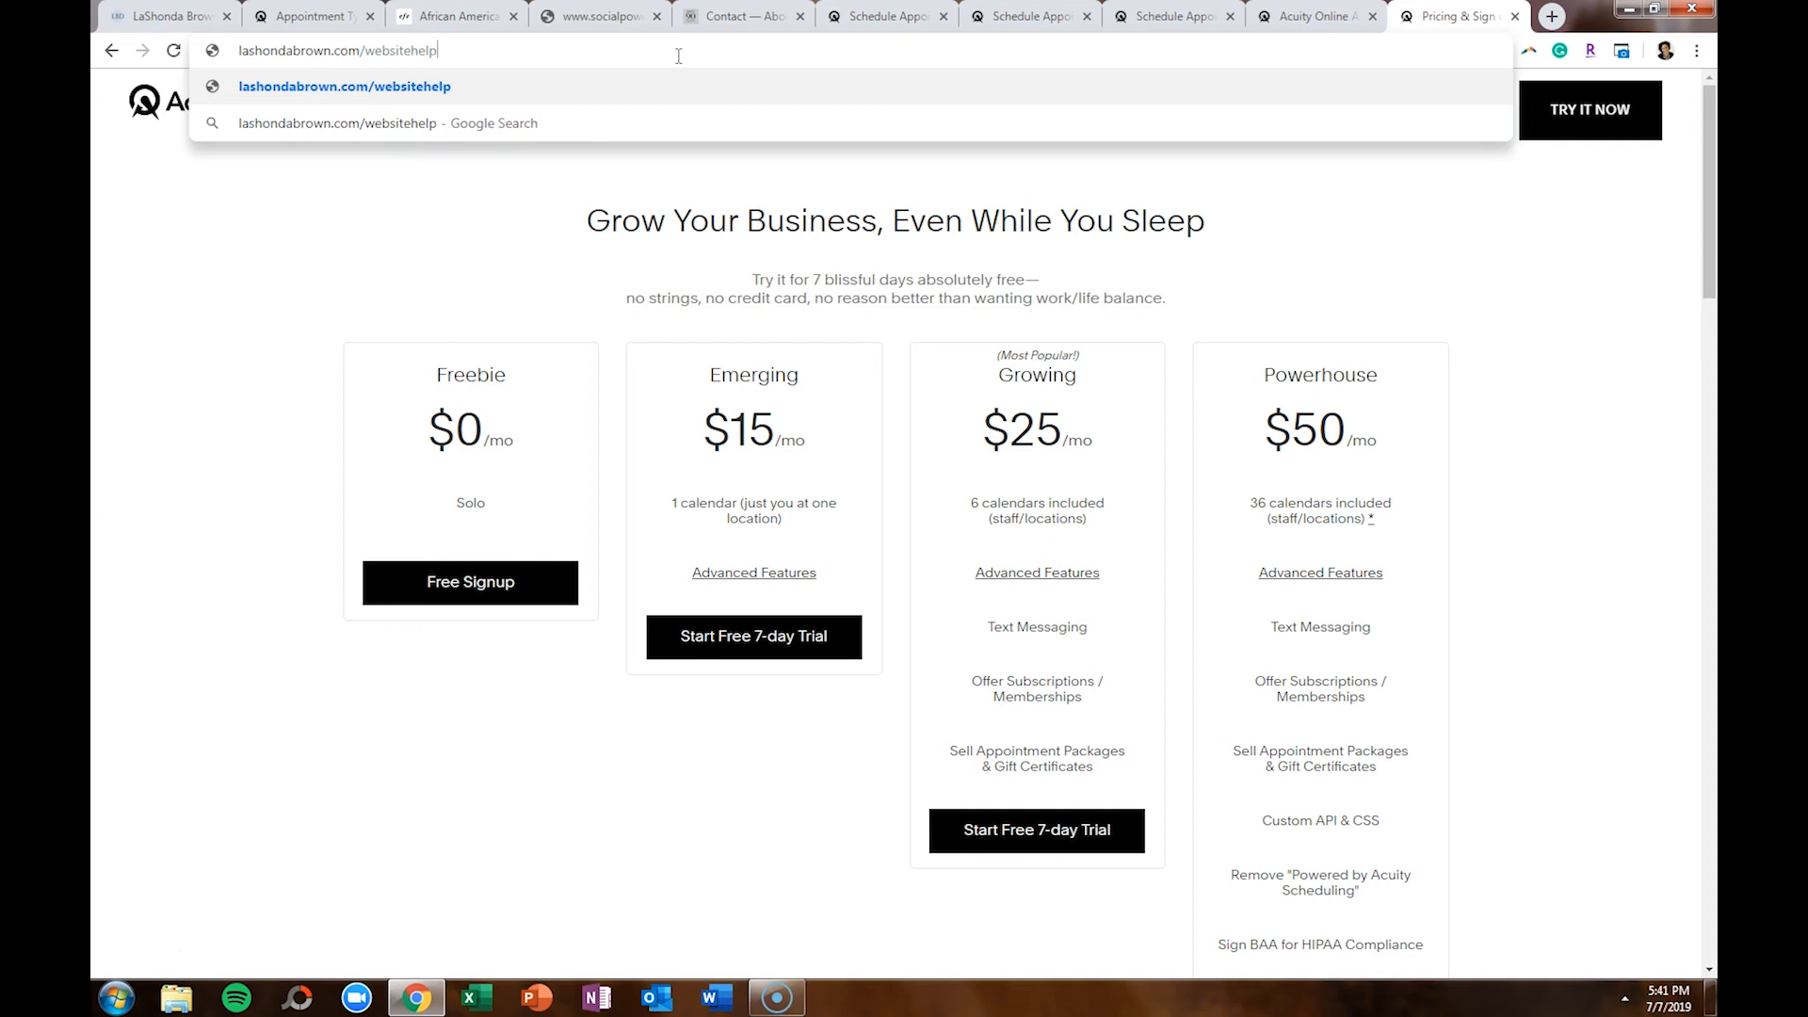
key(Return)
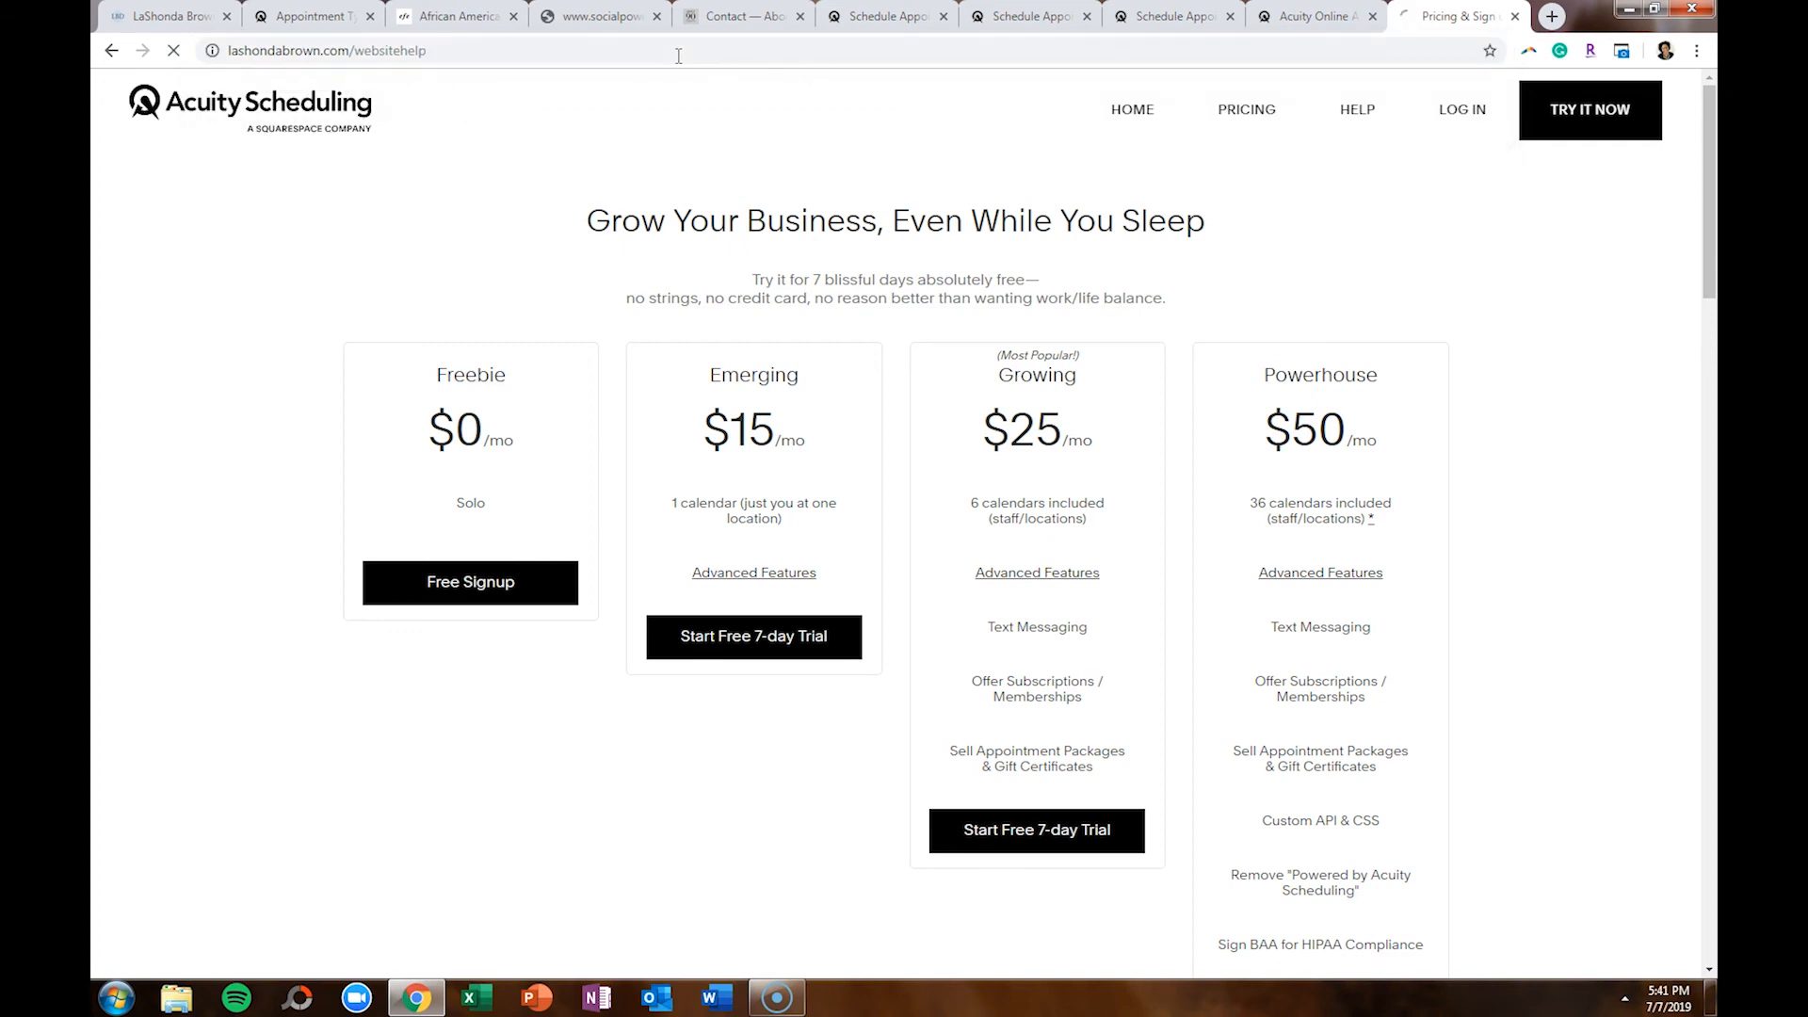